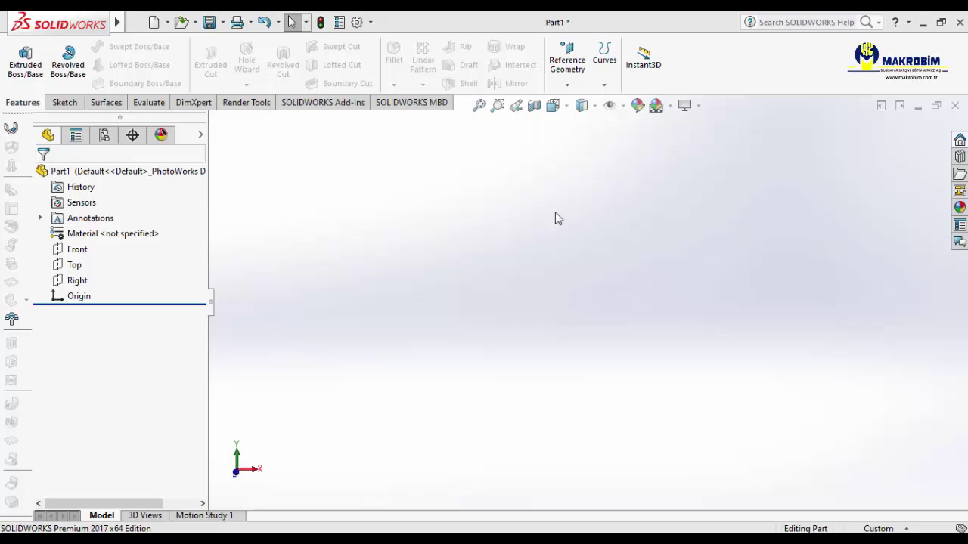
Step: Highlight the Front, Top and Right planes to show where each lies
{"action": "left_click", "coordinate": [81, 252]}
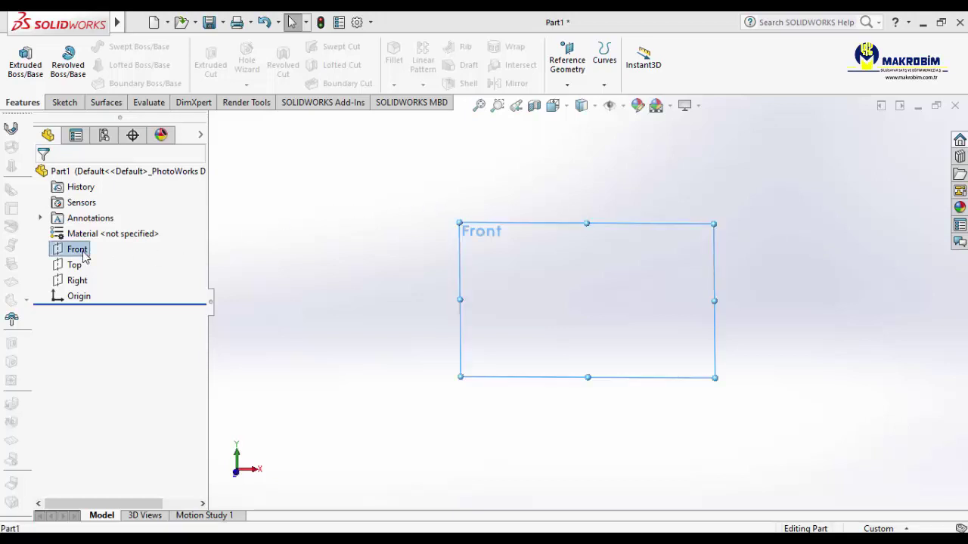
{"action": "left_click", "coordinate": [74, 266]}
{"action": "left_click", "coordinate": [78, 281]}
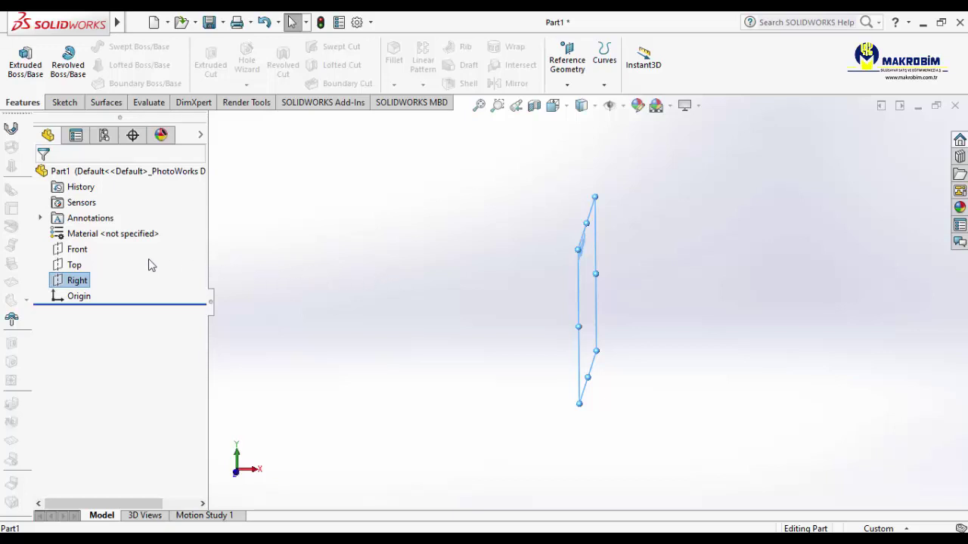
Step: Sketch a center rectangle on the Top plane, centred on the origin
{"action": "right_click", "coordinate": [72, 265]}
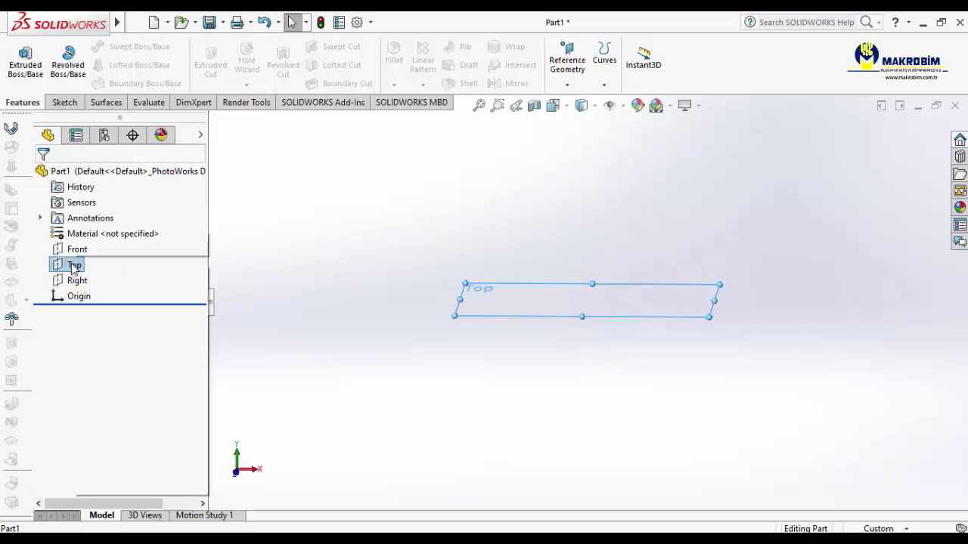
{"action": "left_click", "coordinate": [81, 243]}
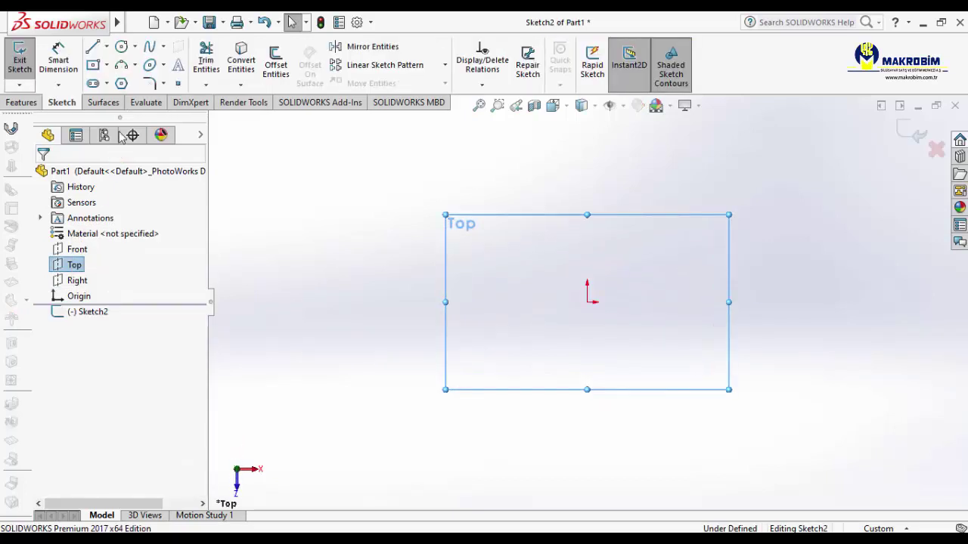
{"action": "left_click", "coordinate": [92, 65]}
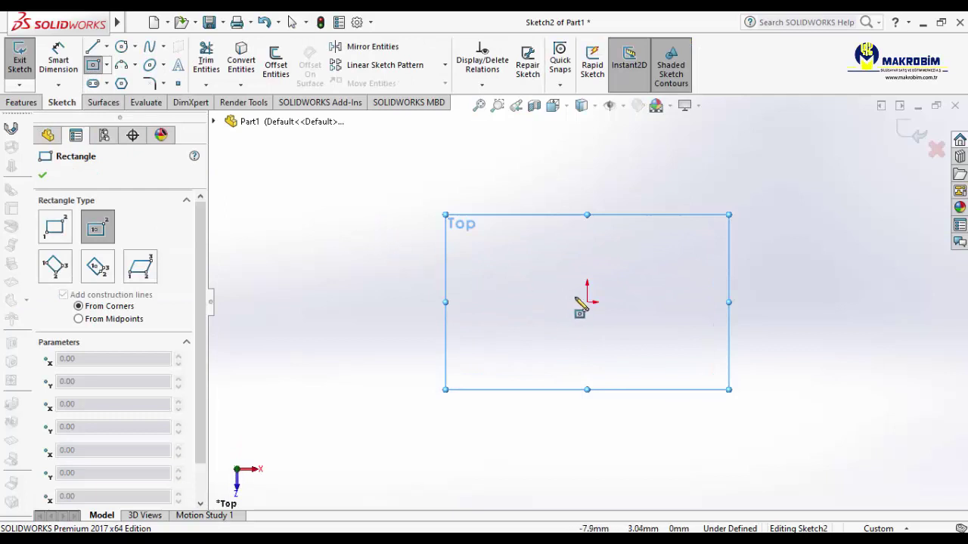
{"action": "left_click", "coordinate": [588, 303]}
{"action": "left_click", "coordinate": [705, 391]}
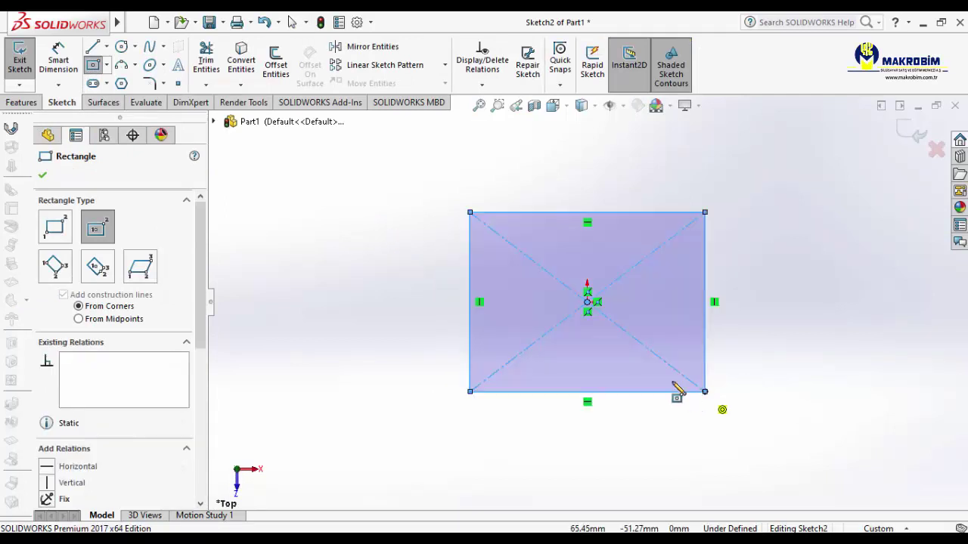
{"action": "left_click", "coordinate": [22, 103]}
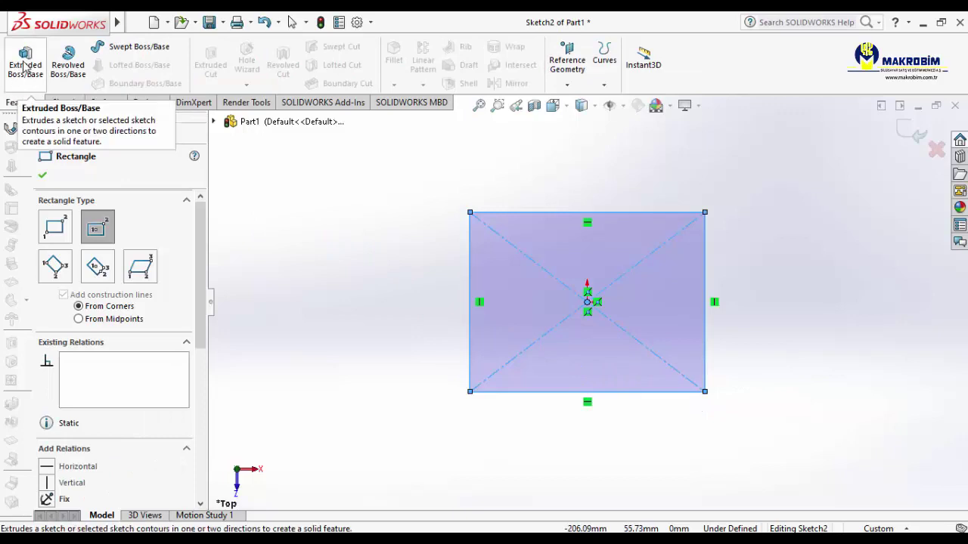
{"action": "left_click", "coordinate": [24, 66]}
Step: Extrude the rectangle Mid Plane to a depth of 80 mm
{"action": "left_click", "coordinate": [24, 66]}
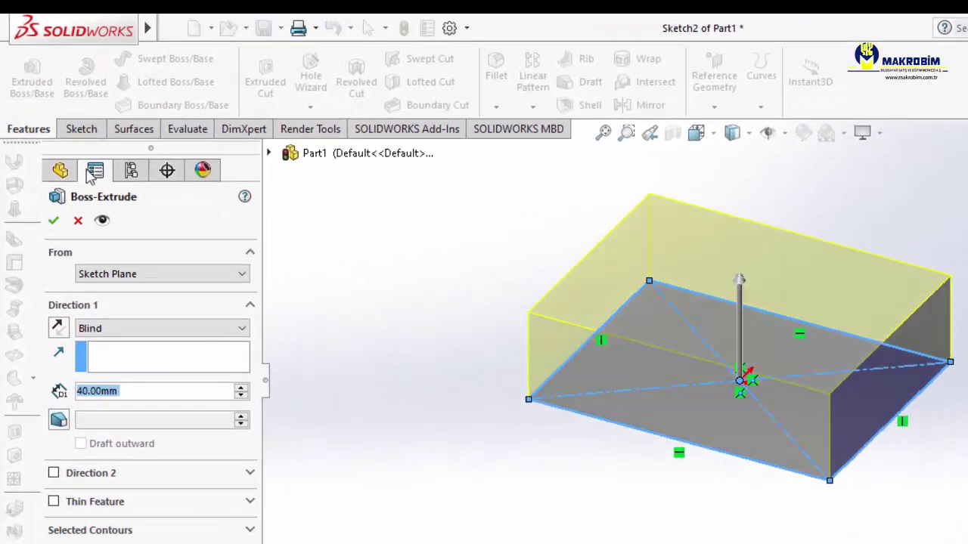
{"action": "left_click", "coordinate": [186, 328]}
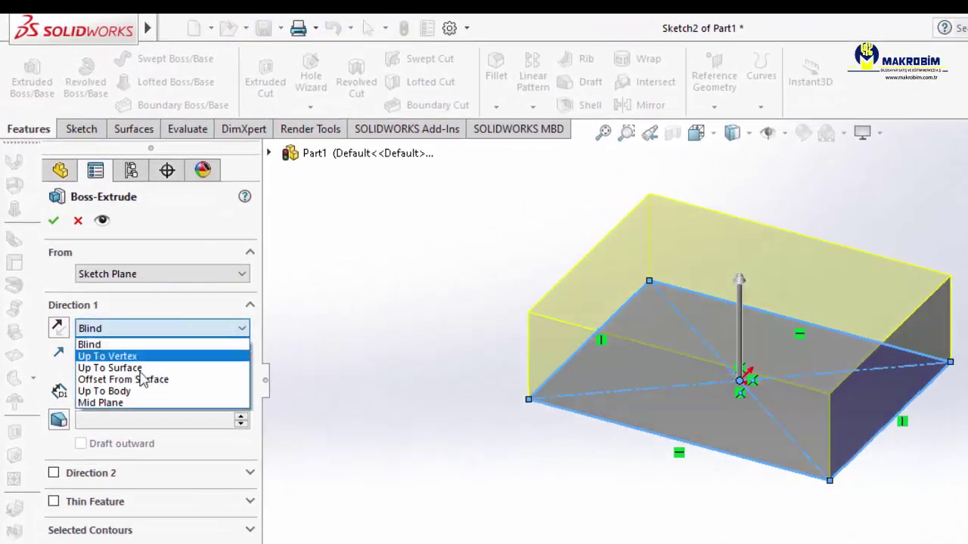
{"action": "left_click", "coordinate": [130, 409]}
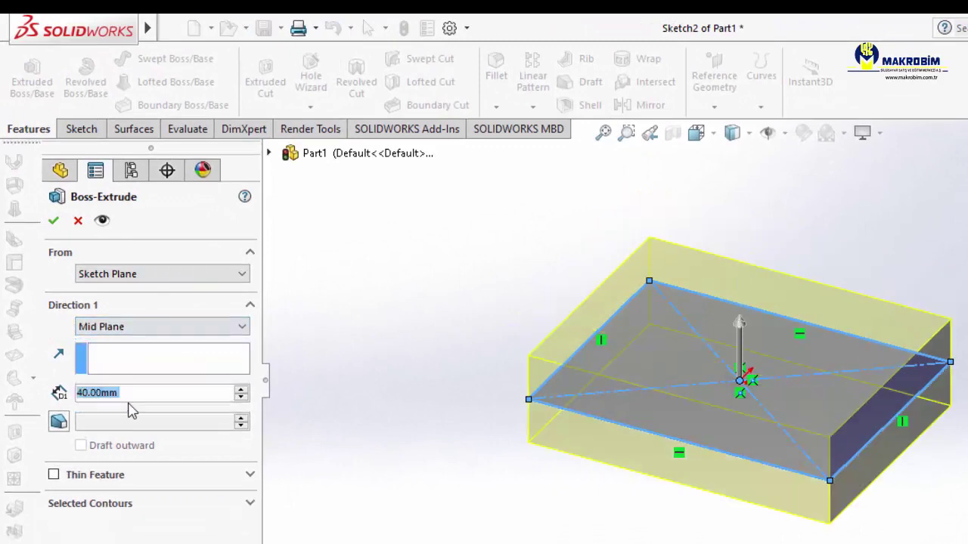
{"action": "left_click", "coordinate": [240, 390]}
{"action": "left_click", "coordinate": [240, 390]}
{"action": "left_click", "coordinate": [240, 390]}
{"action": "left_click", "coordinate": [240, 390]}
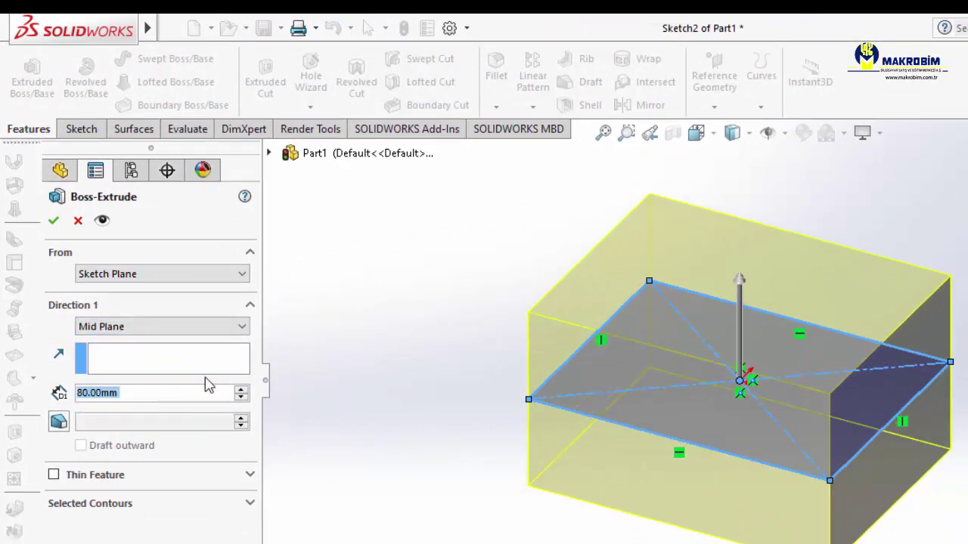
{"action": "left_click", "coordinate": [53, 220]}
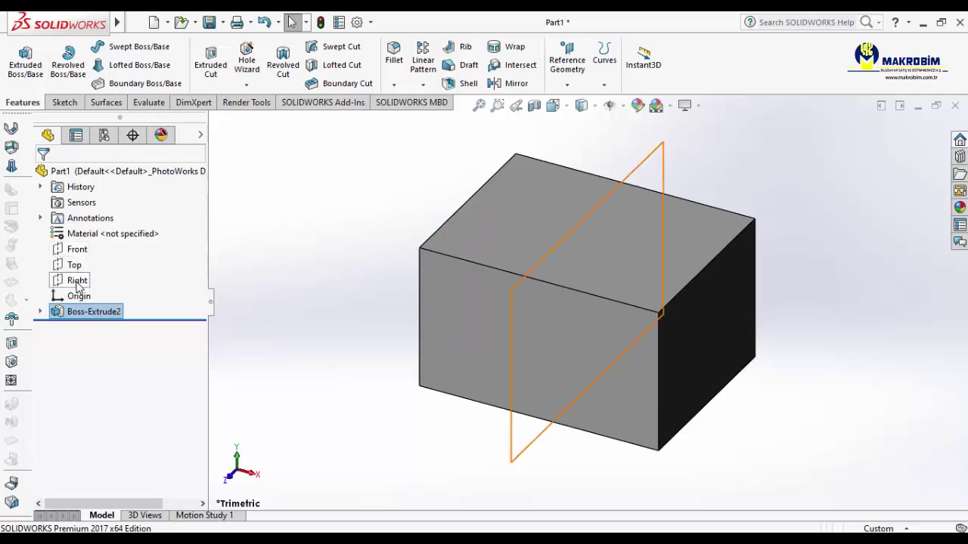
{"action": "left_click", "coordinate": [79, 252]}
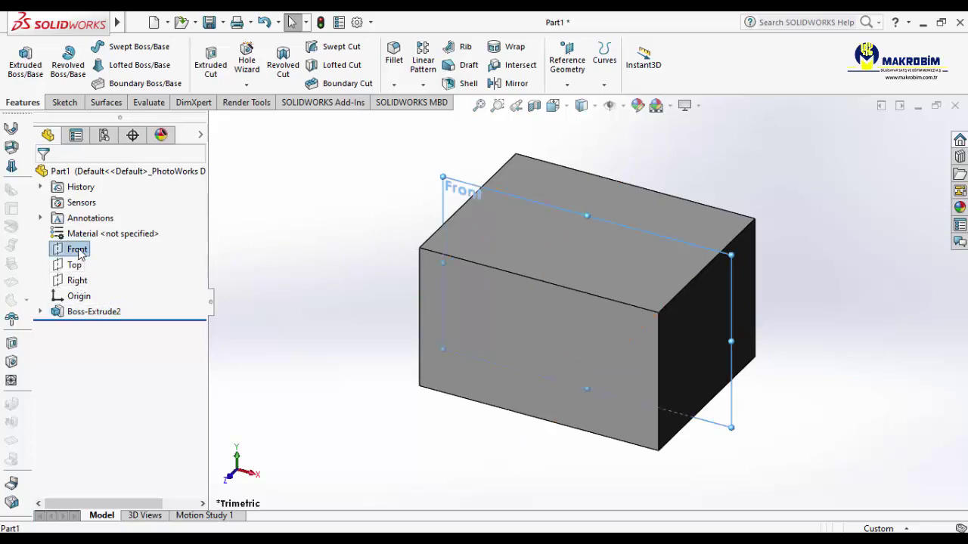
{"action": "left_click", "coordinate": [76, 265]}
{"action": "left_click", "coordinate": [78, 281]}
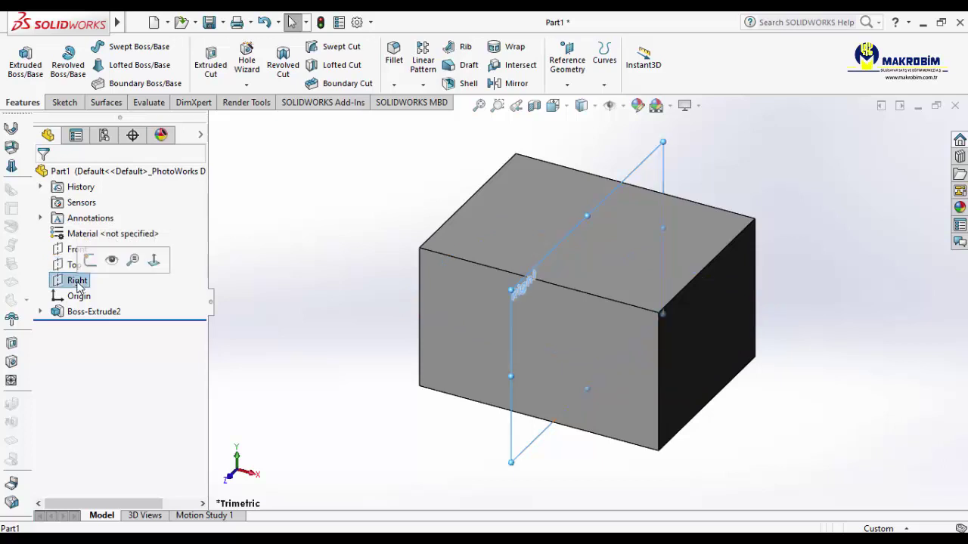
{"action": "left_click", "coordinate": [74, 264]}
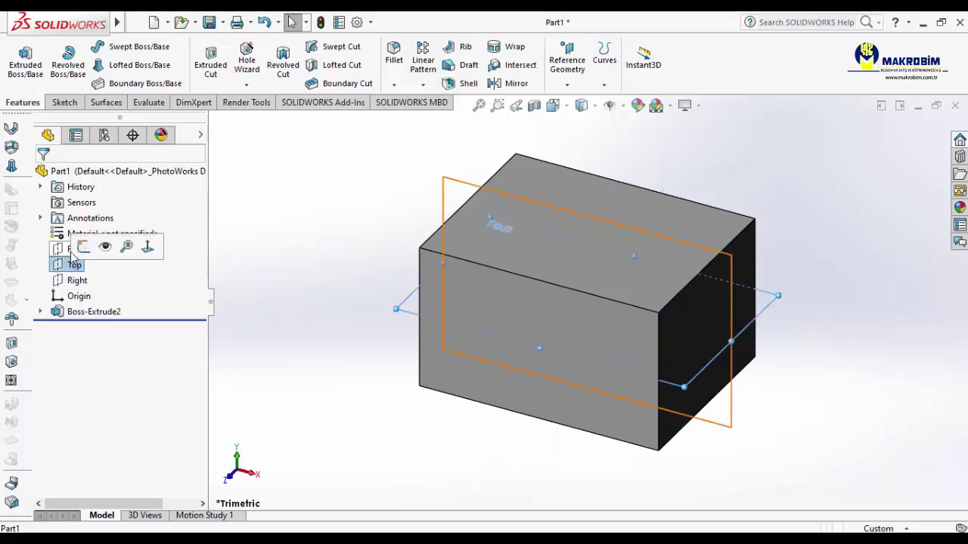
{"action": "left_click", "coordinate": [366, 227]}
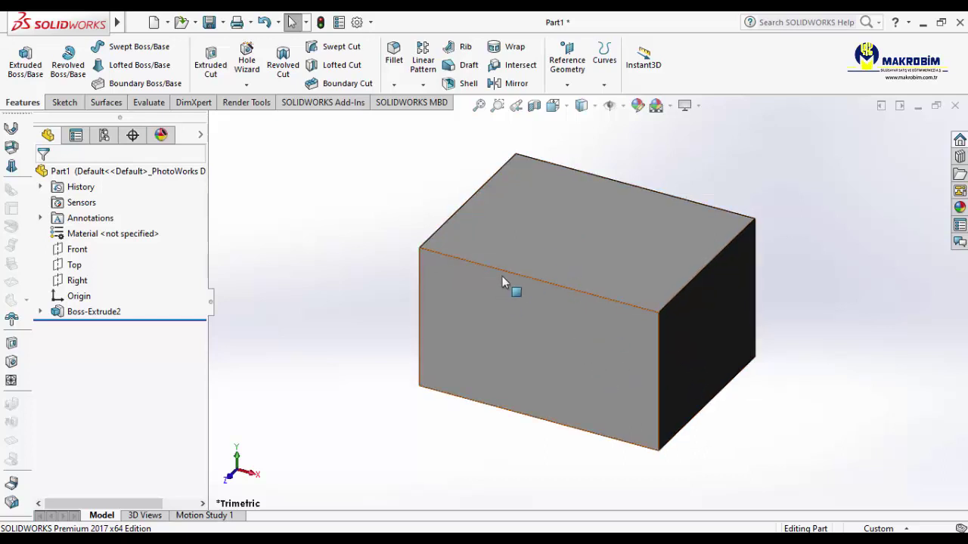
{"action": "right_click", "coordinate": [508, 309]}
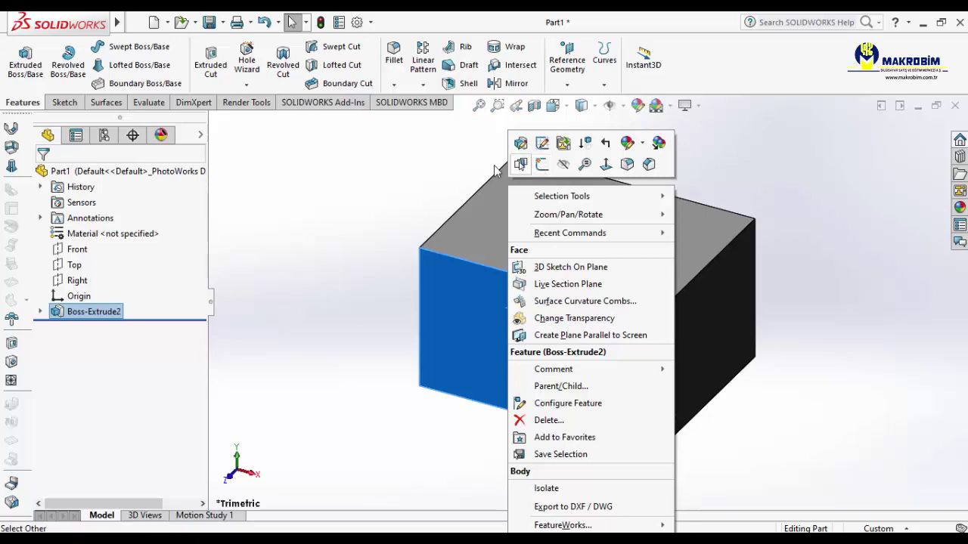
{"action": "left_click", "coordinate": [414, 183]}
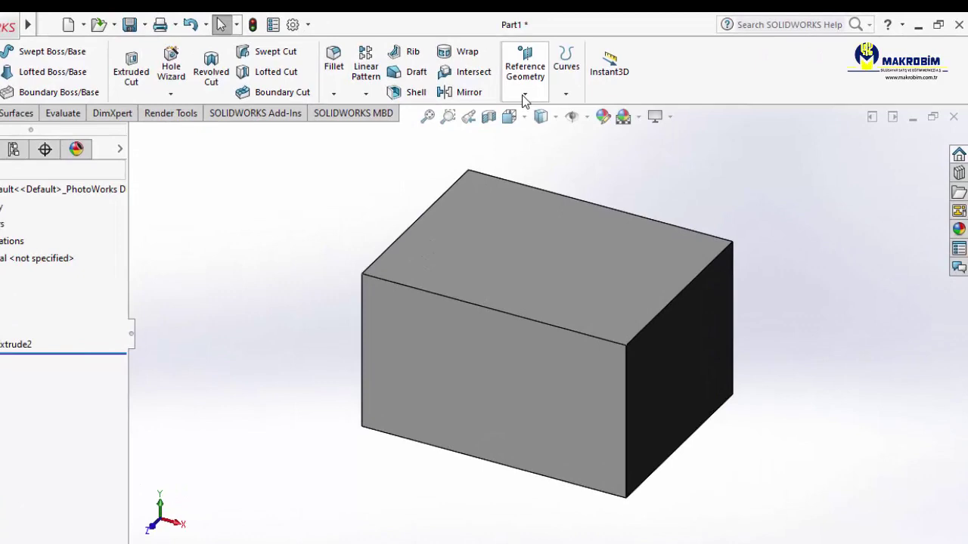
Step: Start a new reference plane using the box's top face as reference
{"action": "left_click", "coordinate": [567, 85]}
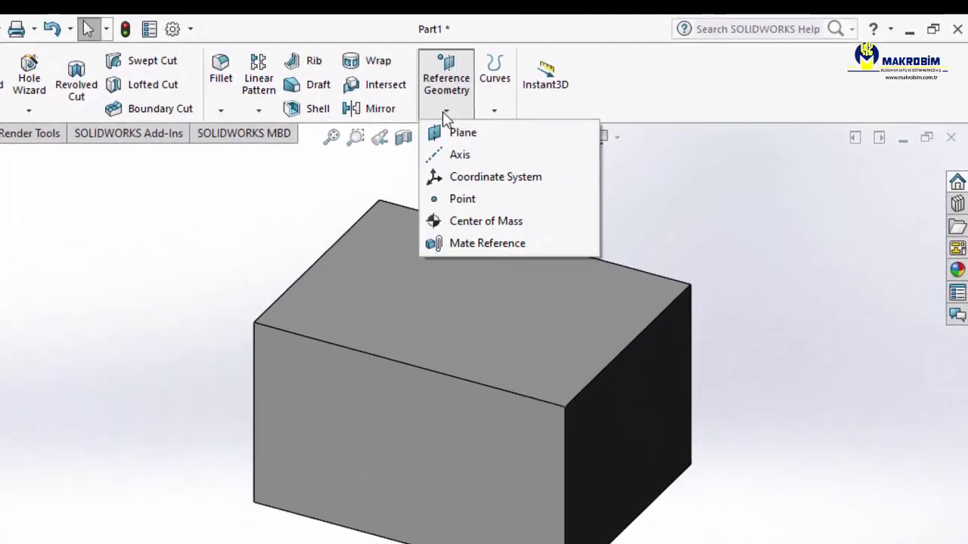
{"action": "left_click", "coordinate": [462, 133]}
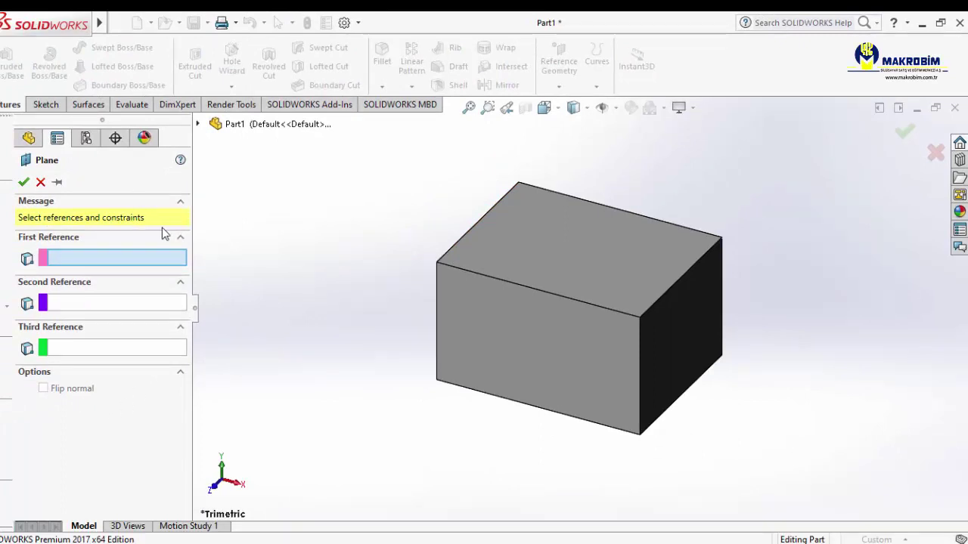
{"action": "left_click", "coordinate": [550, 244]}
{"action": "scroll", "coordinate": [550, 261], "scroll_direction": "up", "scroll_amount": 2}
{"action": "scroll", "coordinate": [549, 280], "scroll_direction": "up", "scroll_amount": 1}
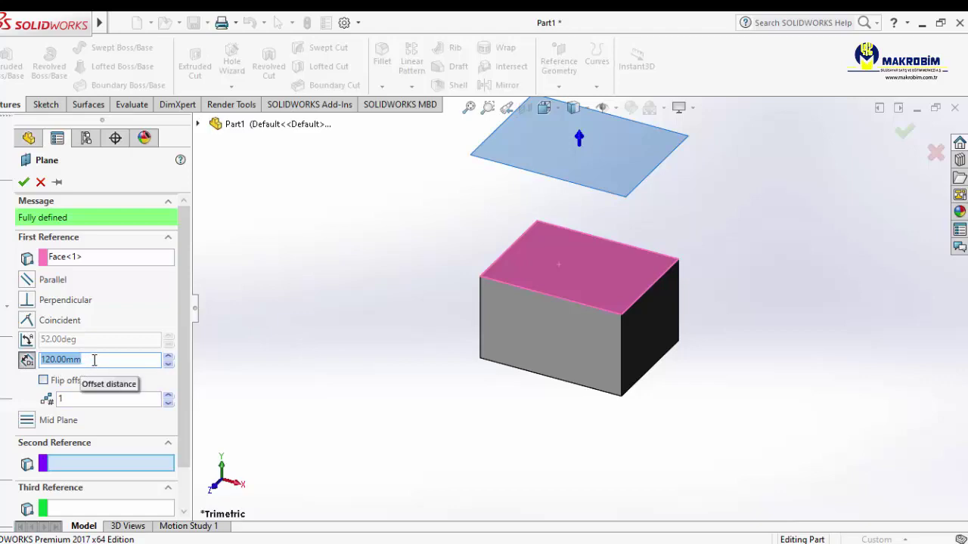
Step: Set the plane's offset to 40 mm above the top face, leaving it unflipped
{"action": "left_click", "coordinate": [168, 364]}
{"action": "left_click", "coordinate": [168, 364]}
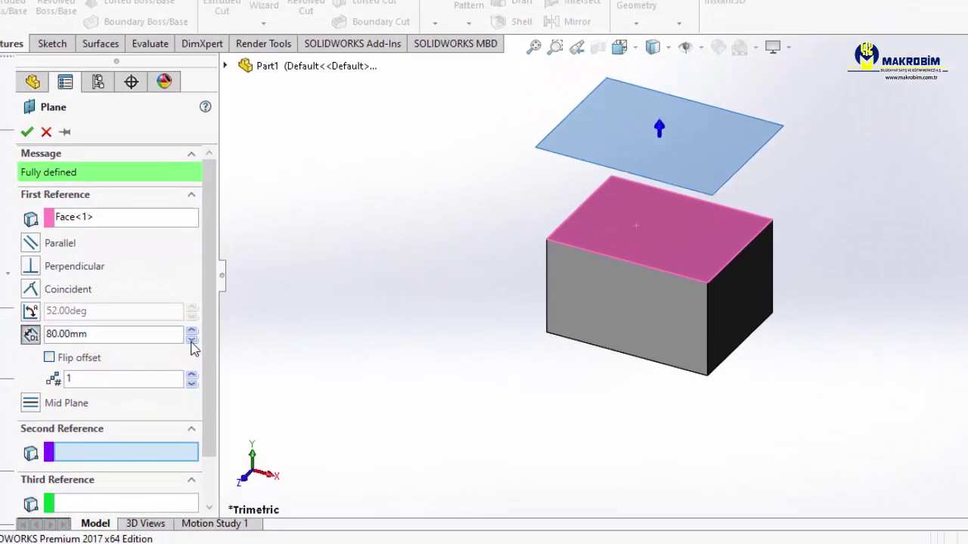
{"action": "left_click", "coordinate": [49, 359]}
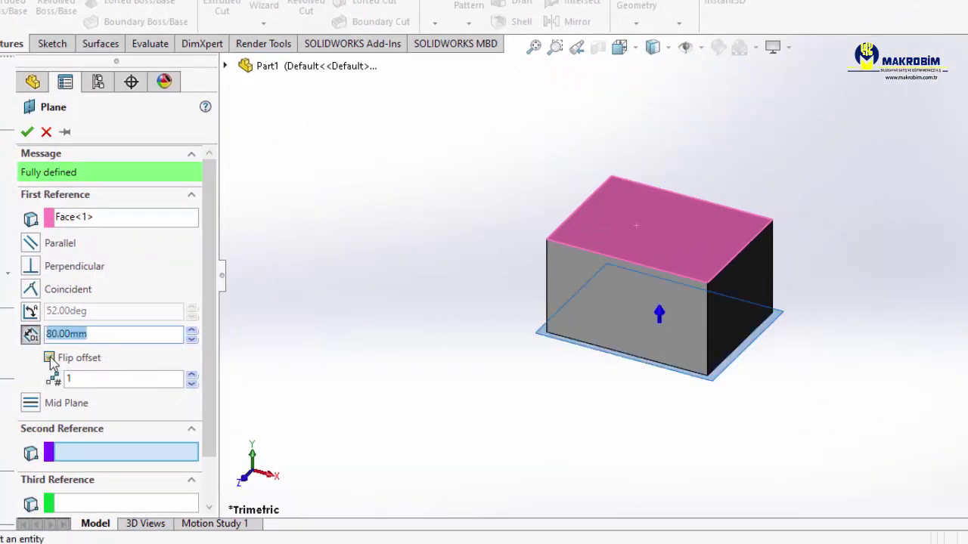
{"action": "left_click", "coordinate": [49, 359]}
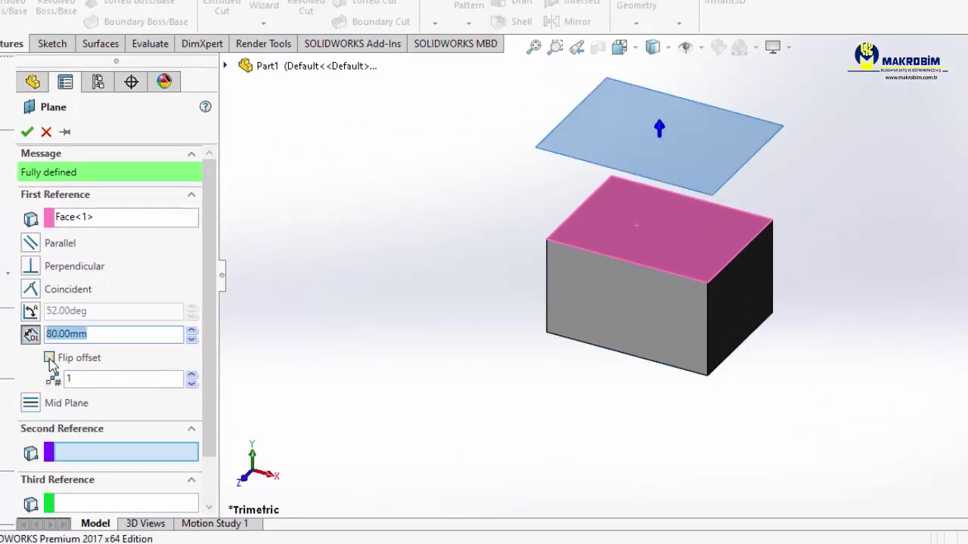
{"action": "left_click", "coordinate": [192, 340]}
{"action": "left_click", "coordinate": [192, 340]}
{"action": "left_click", "coordinate": [192, 340]}
{"action": "left_click", "coordinate": [192, 339]}
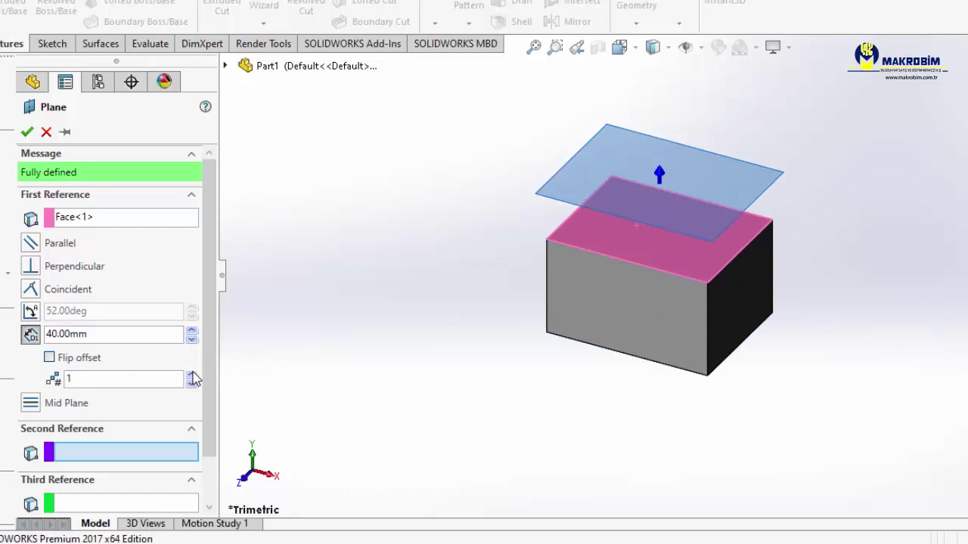
Step: Keep the number of planes at one and confirm Plane13
{"action": "left_click", "coordinate": [193, 376]}
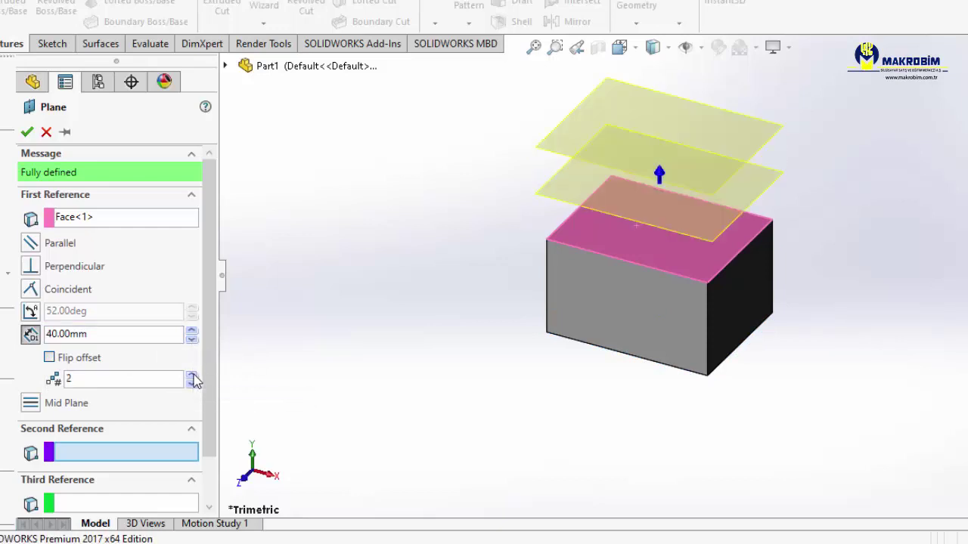
{"action": "left_click", "coordinate": [193, 376]}
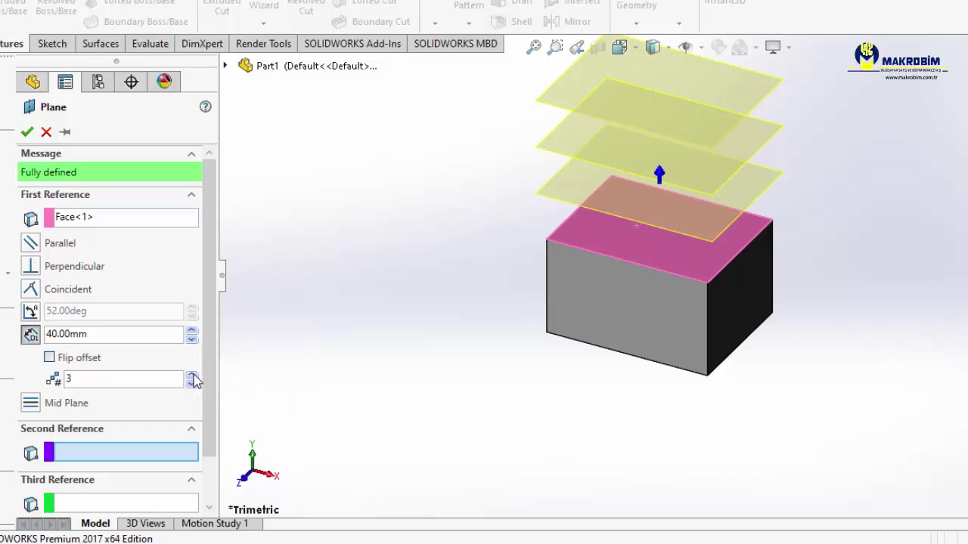
{"action": "left_click", "coordinate": [192, 383]}
{"action": "left_click", "coordinate": [192, 383]}
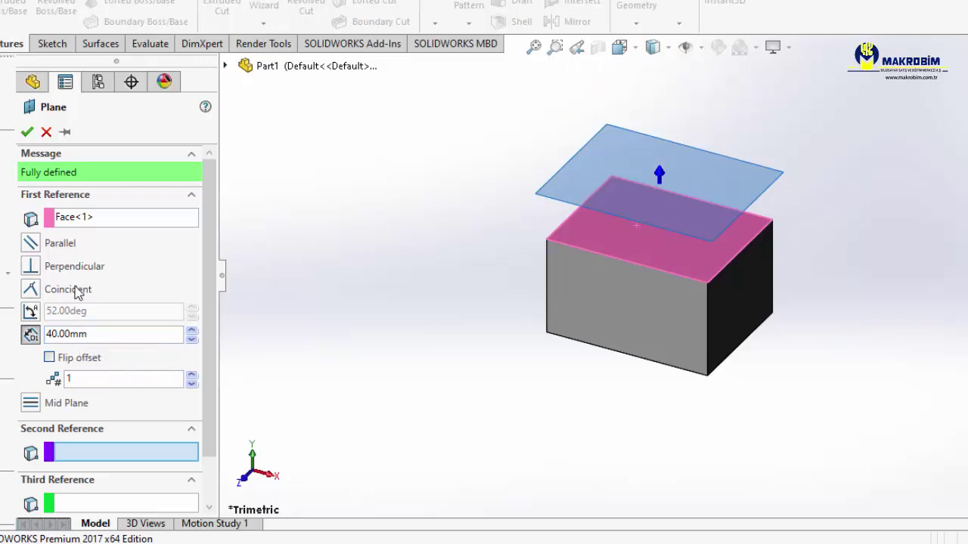
{"action": "left_click", "coordinate": [27, 132]}
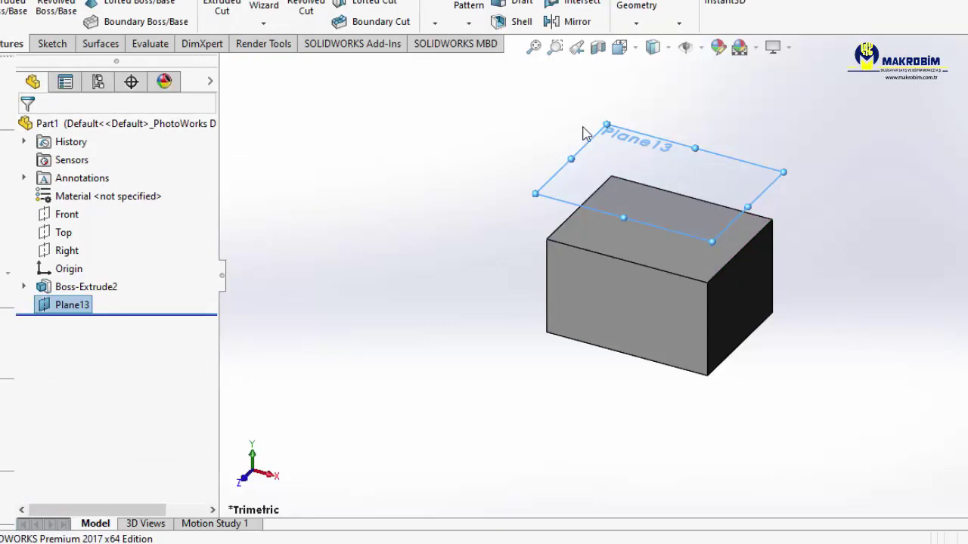
Step: Hide Plane13 from its shortcut menu in the graphics area
{"action": "right_click", "coordinate": [614, 149]}
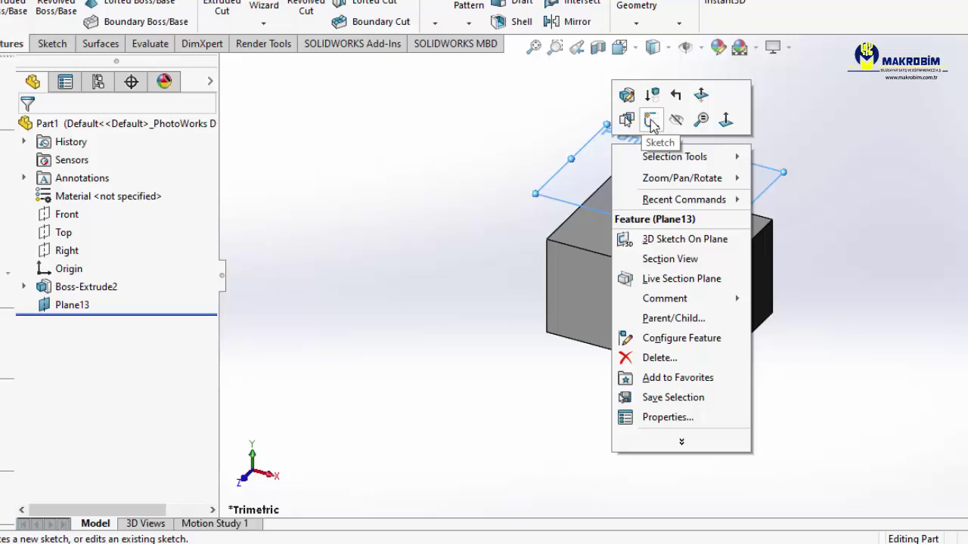
{"action": "key", "text": "Escape"}
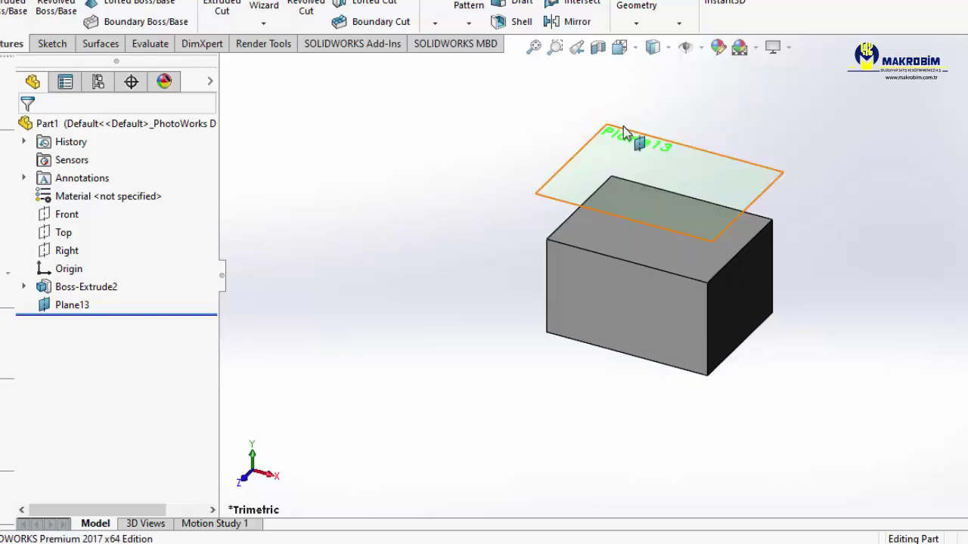
{"action": "right_click", "coordinate": [630, 151]}
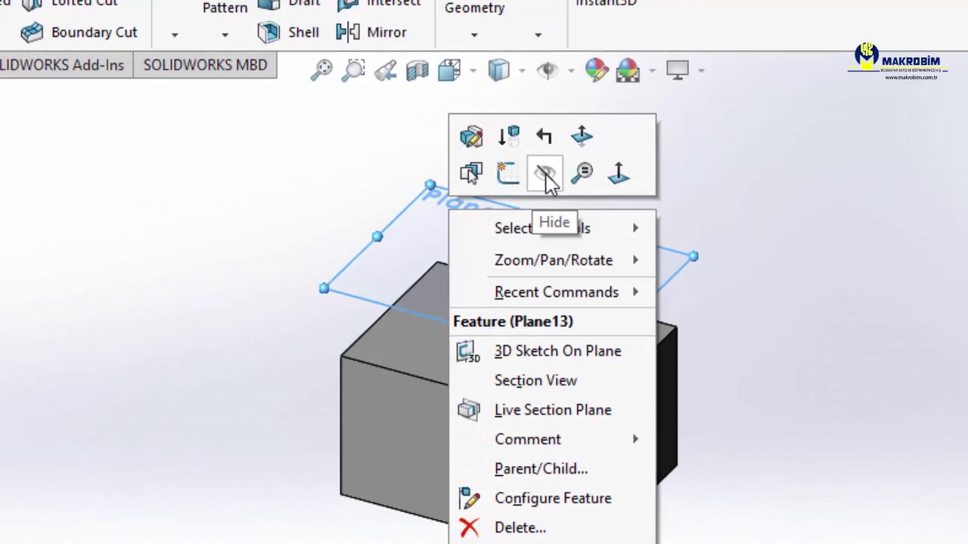
{"action": "left_click", "coordinate": [544, 175]}
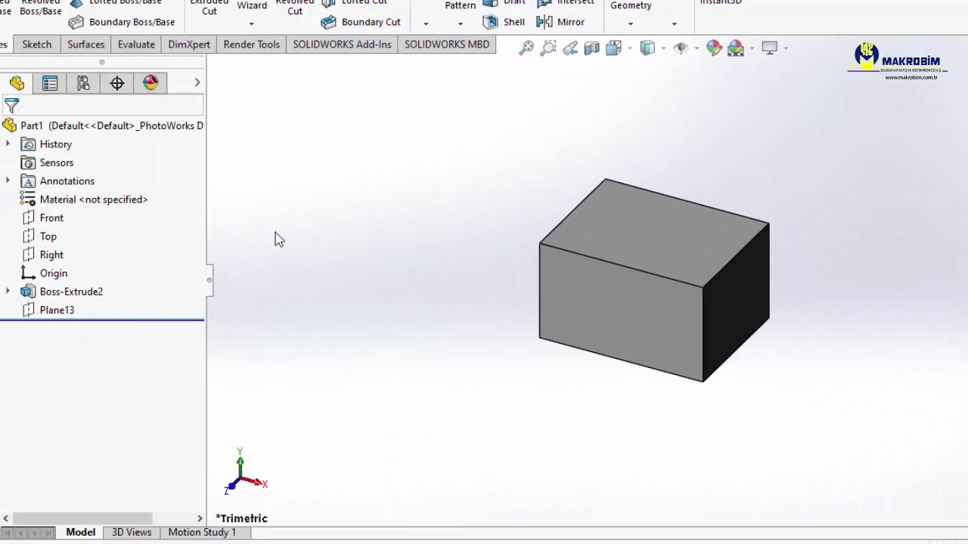
Step: Show Plane13 again from the feature tree, then hide it once more
{"action": "right_click", "coordinate": [58, 316]}
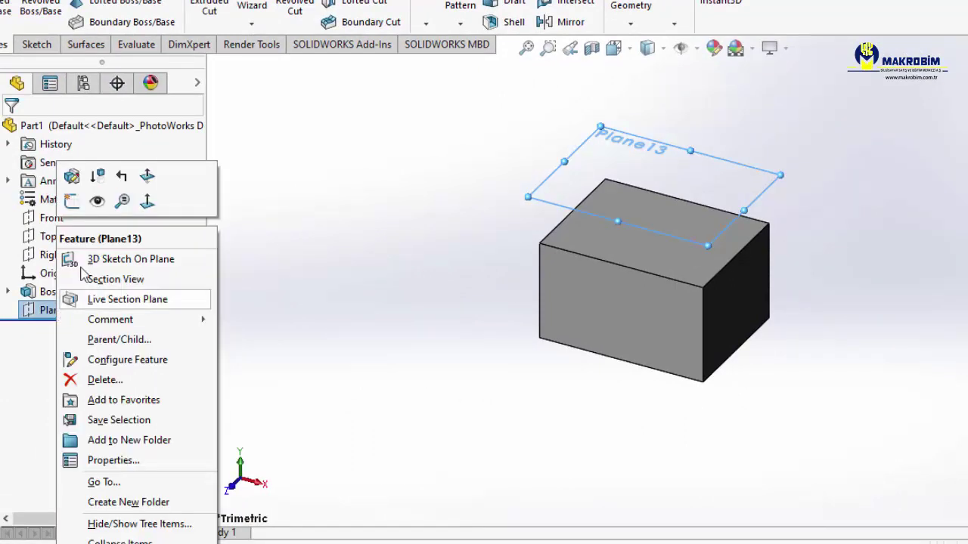
{"action": "left_click", "coordinate": [96, 202]}
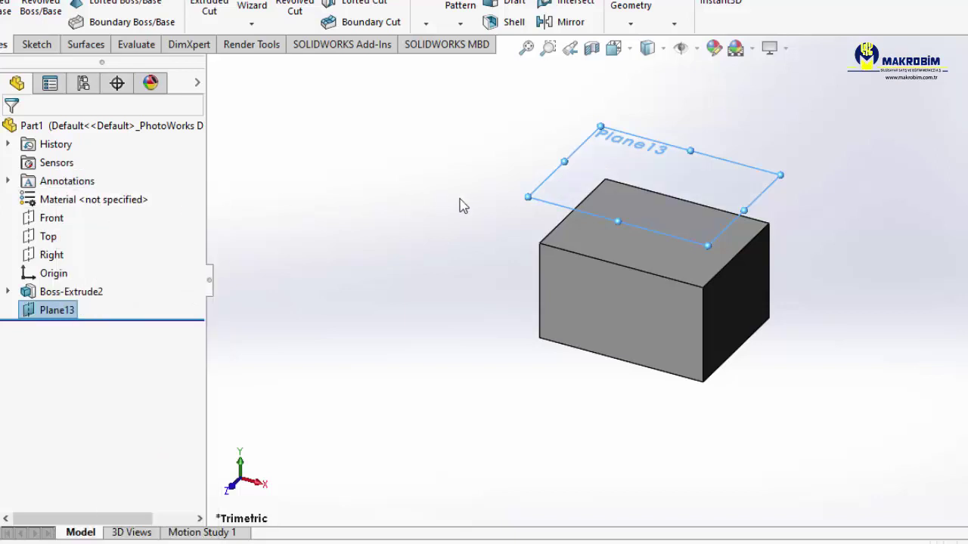
{"action": "right_click", "coordinate": [46, 310]}
{"action": "left_click", "coordinate": [90, 201]}
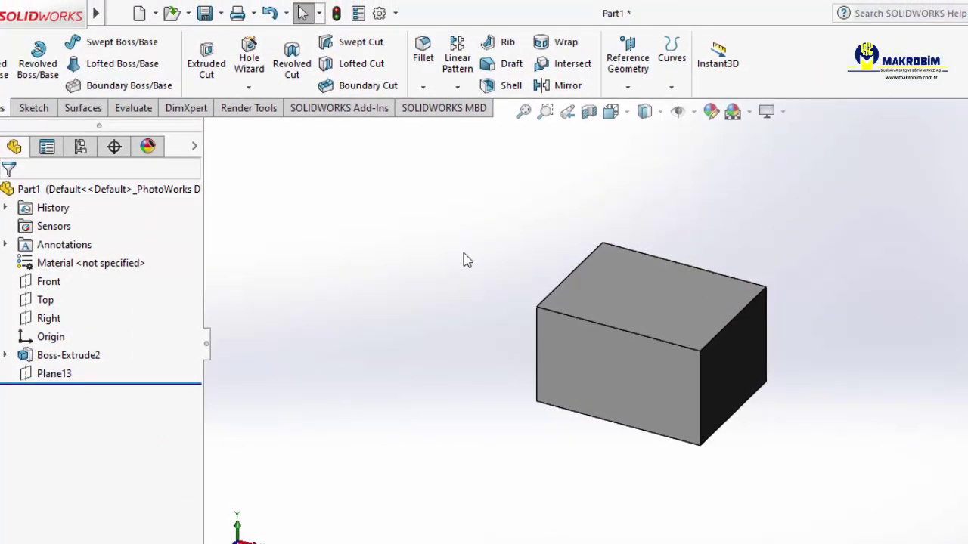
Step: Create Plane14 from the box's front face with the top corner vertex as second reference
{"action": "left_click", "coordinate": [598, 363]}
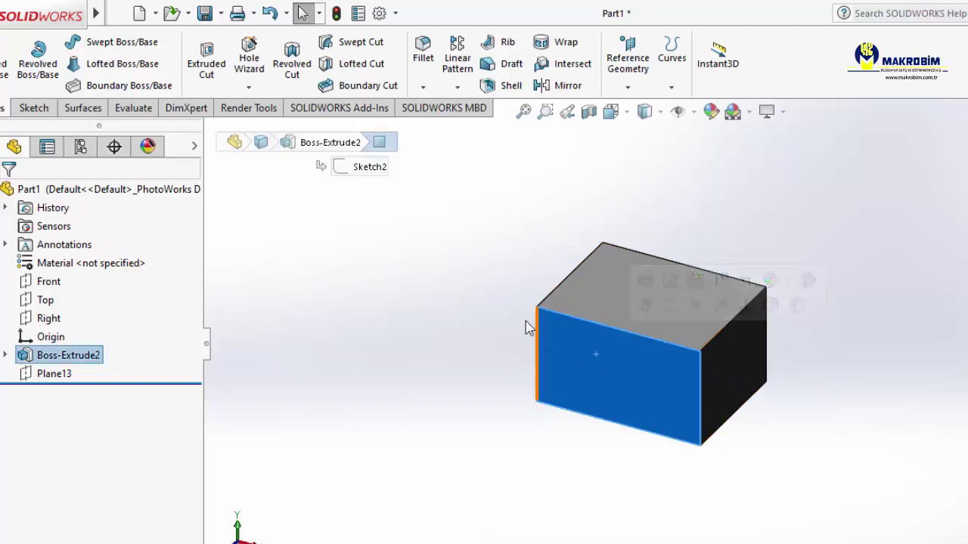
{"action": "left_click", "coordinate": [582, 83]}
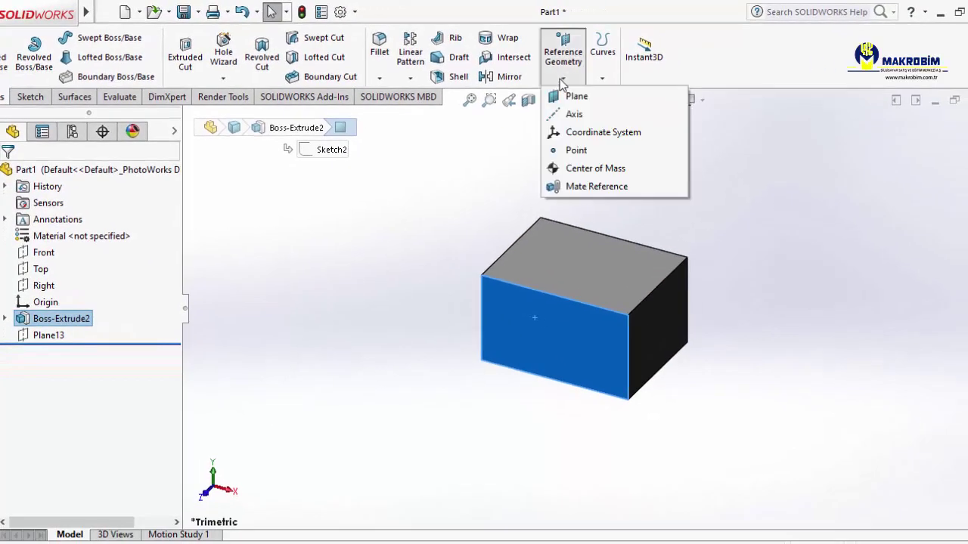
{"action": "left_click", "coordinate": [576, 97]}
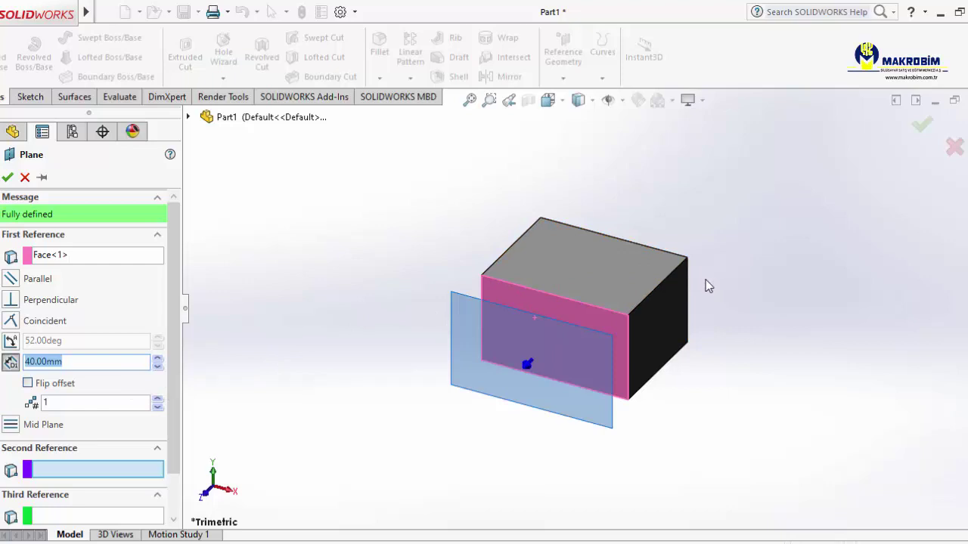
{"action": "left_click", "coordinate": [511, 249]}
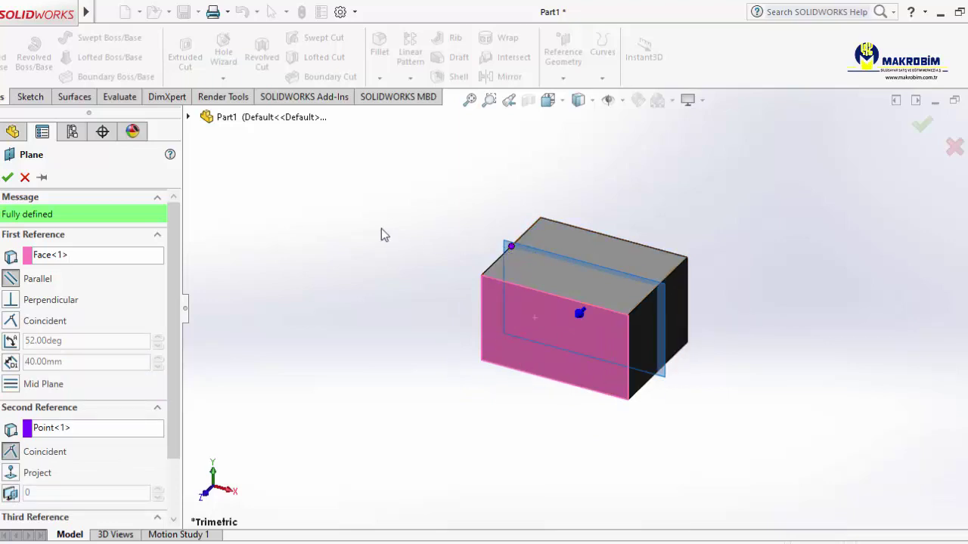
{"action": "left_click", "coordinate": [7, 177]}
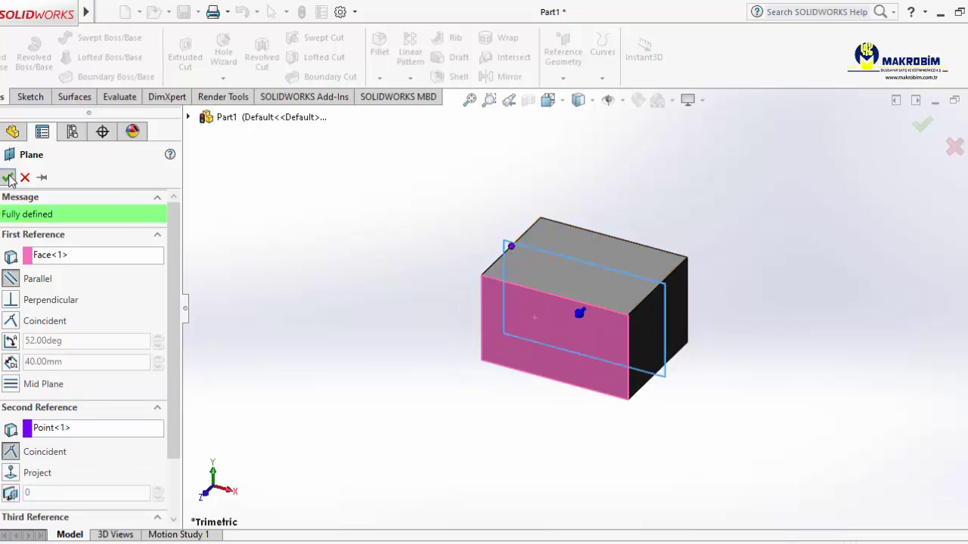
{"action": "left_click", "coordinate": [340, 231]}
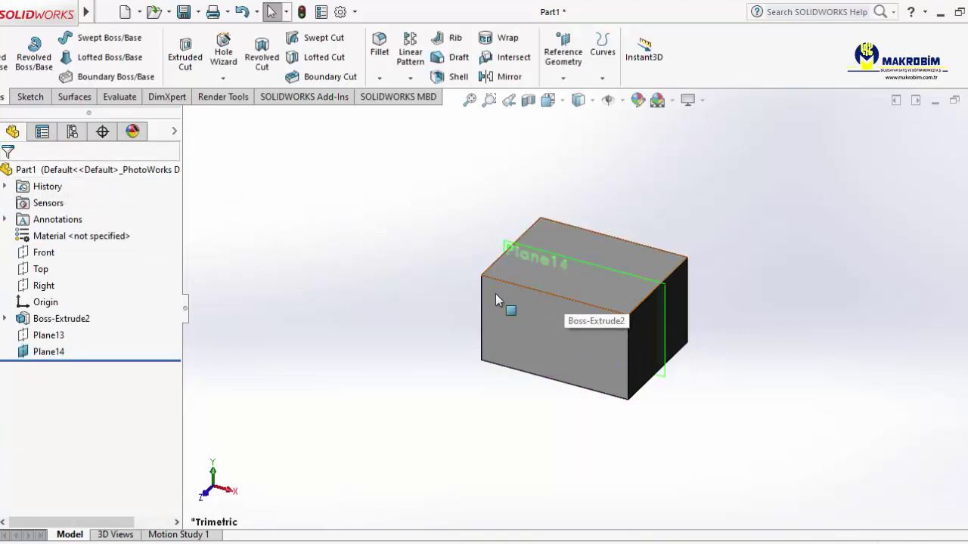
Step: Delete Plane14 from the model and confirm the deletion
{"action": "left_click", "coordinate": [505, 243]}
{"action": "right_click", "coordinate": [503, 241]}
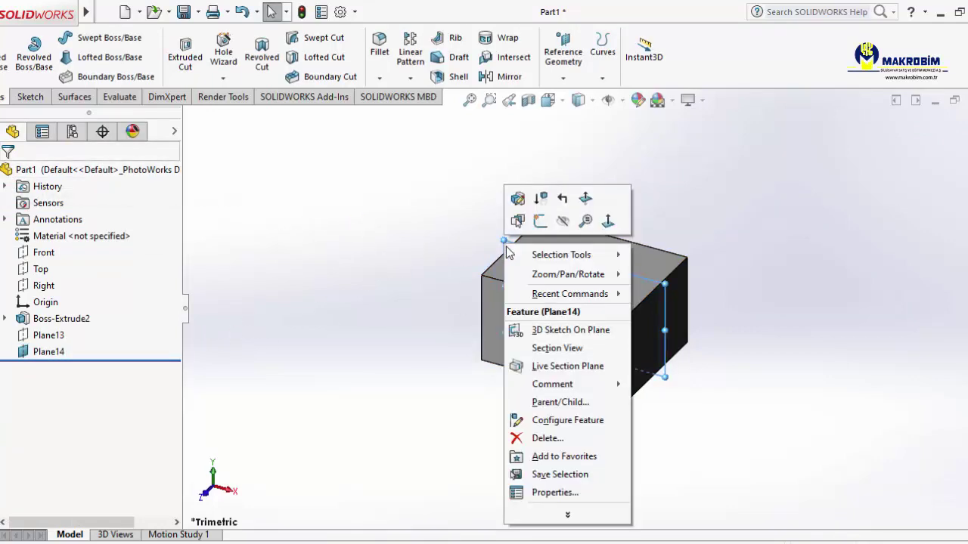
{"action": "left_click", "coordinate": [546, 439]}
{"action": "left_click", "coordinate": [572, 199]}
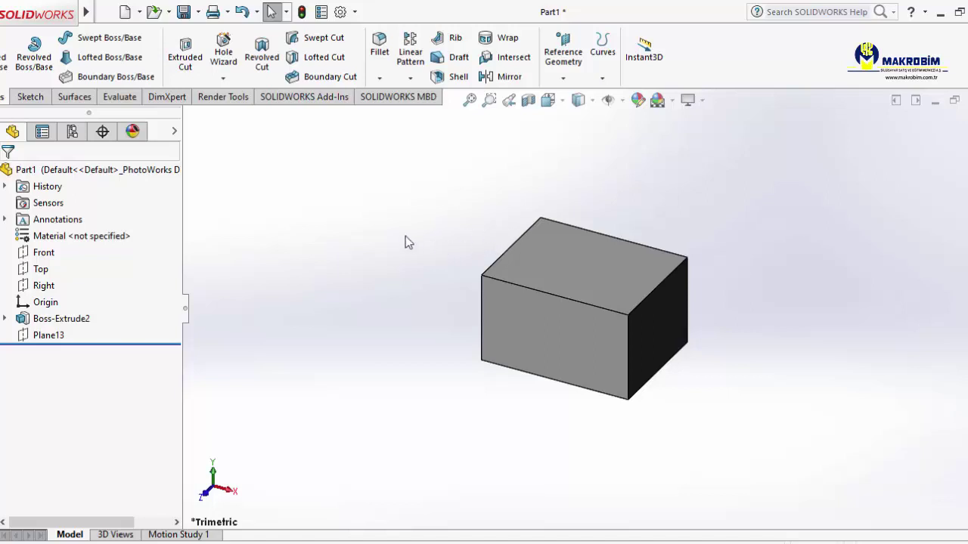
{"action": "left_click", "coordinate": [41, 271]}
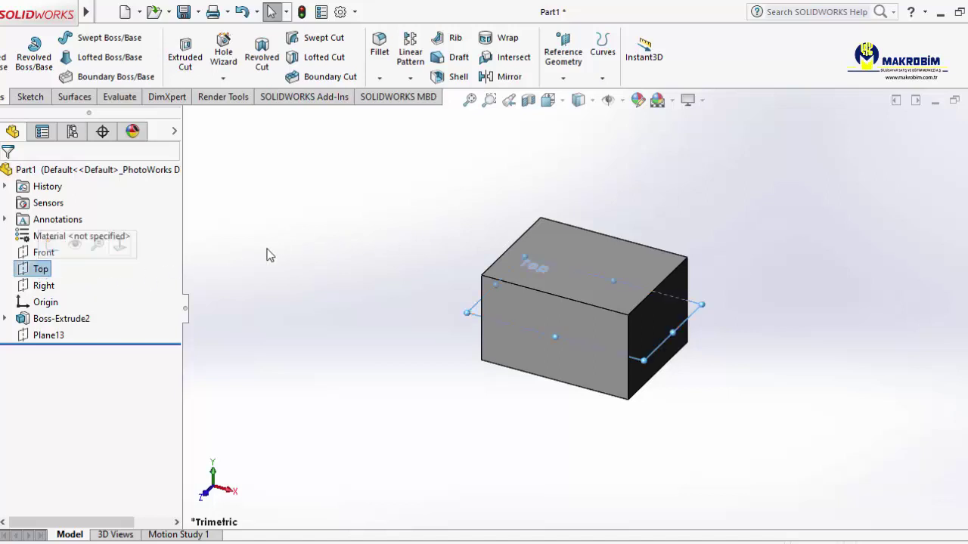
{"action": "left_click", "coordinate": [563, 78]}
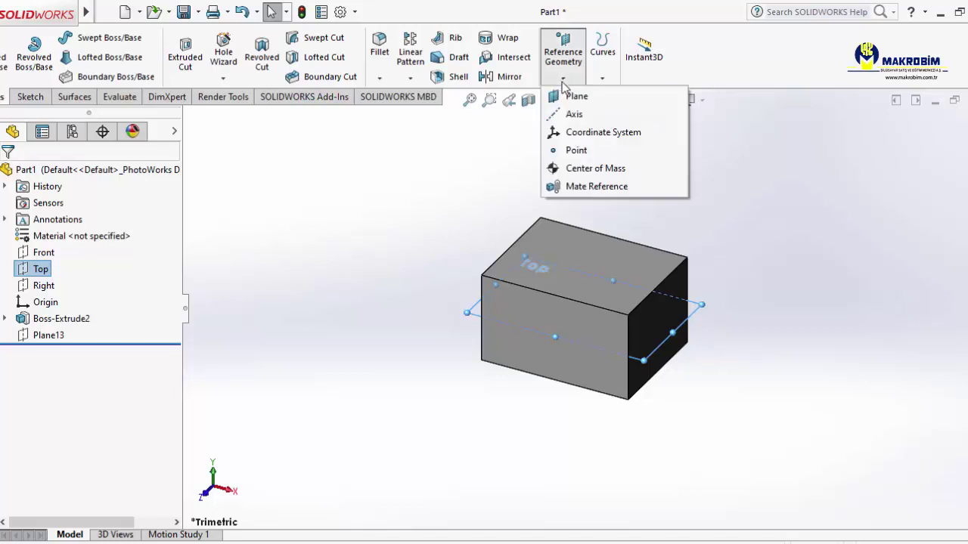
{"action": "left_click", "coordinate": [577, 97]}
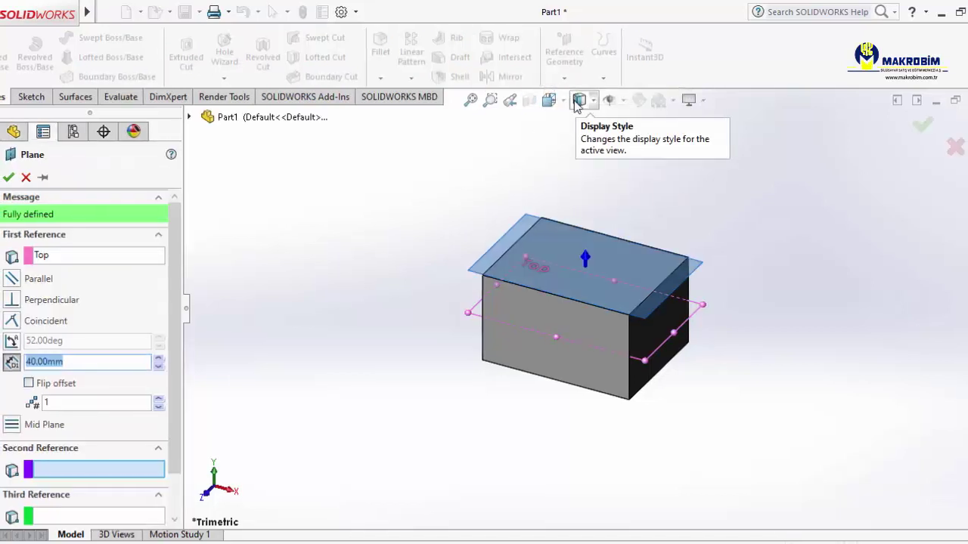
{"action": "left_click", "coordinate": [173, 358]}
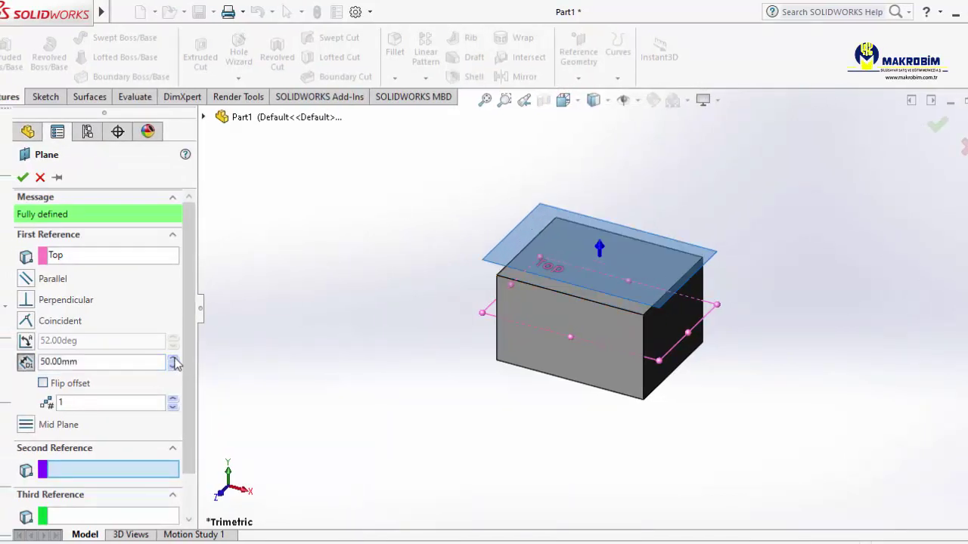
{"action": "left_click", "coordinate": [173, 358]}
{"action": "left_click", "coordinate": [173, 358]}
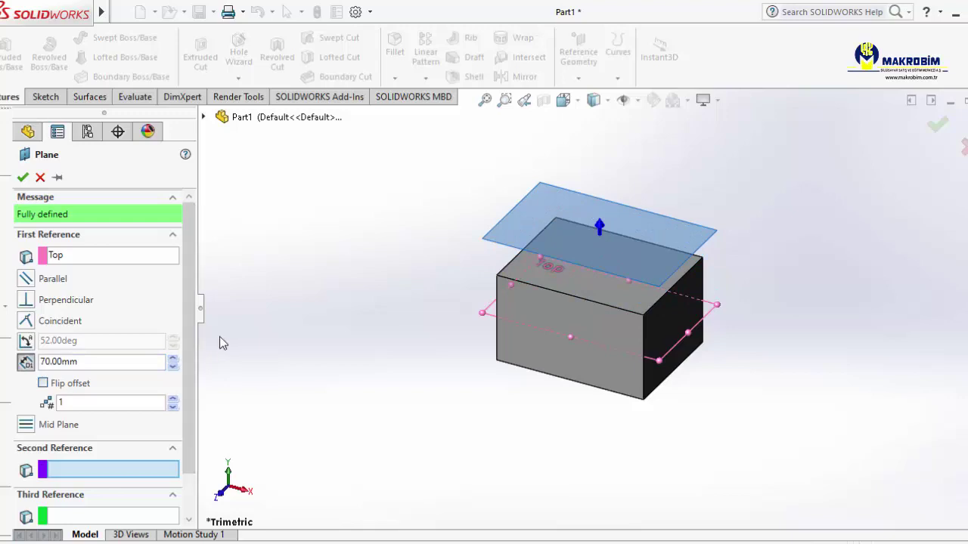
{"action": "left_click", "coordinate": [40, 178]}
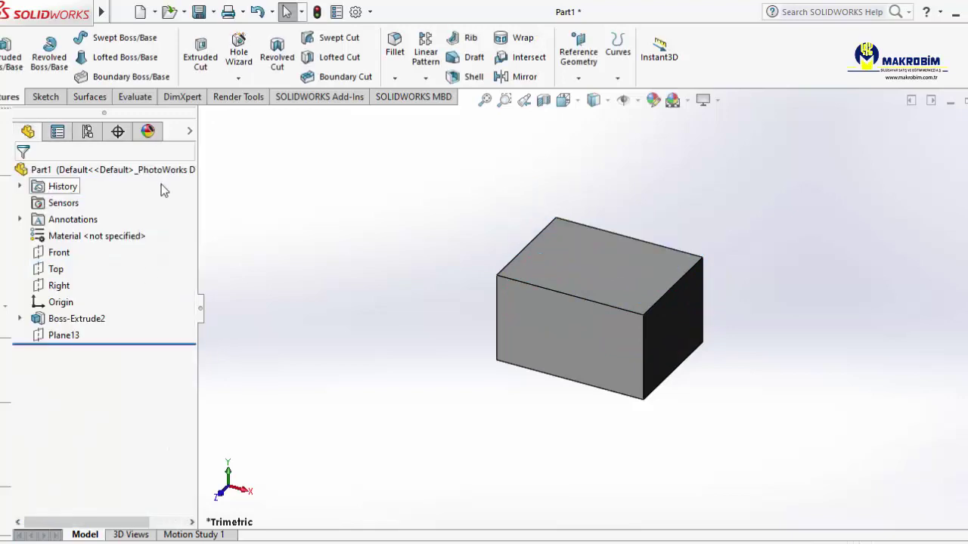
Step: Create Plane15 parallel to the Top plane at a 90 mm offset
{"action": "left_click", "coordinate": [579, 78]}
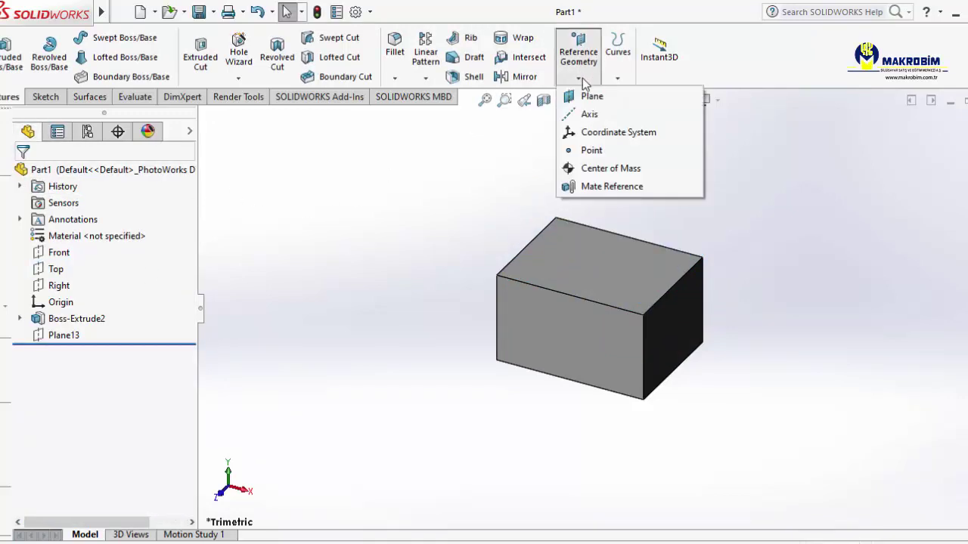
{"action": "left_click", "coordinate": [586, 93]}
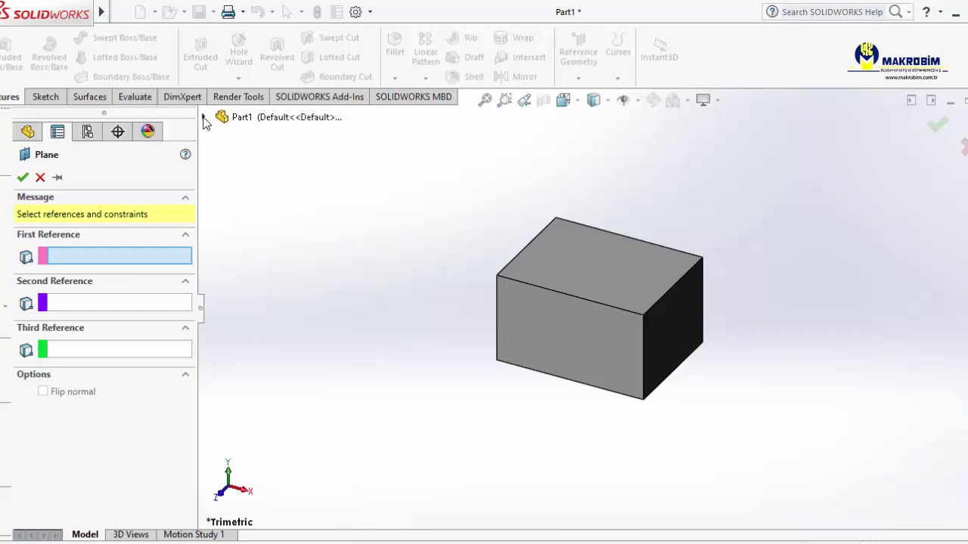
{"action": "left_click", "coordinate": [203, 117]}
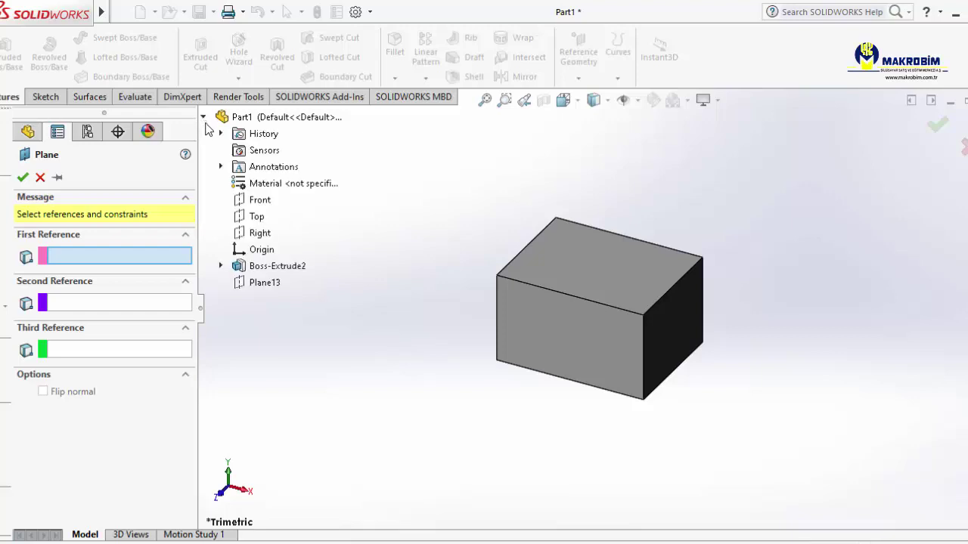
{"action": "left_click", "coordinate": [259, 217]}
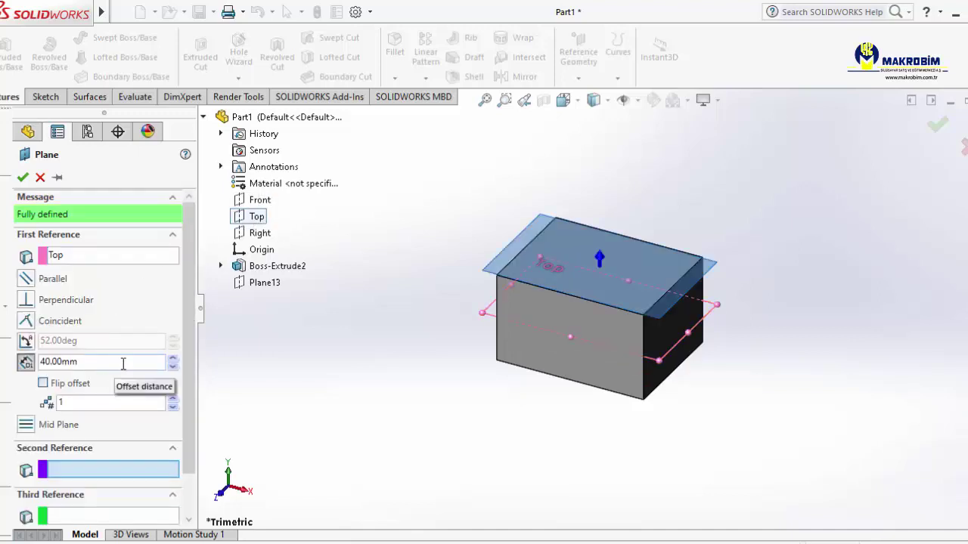
{"action": "left_click", "coordinate": [173, 360]}
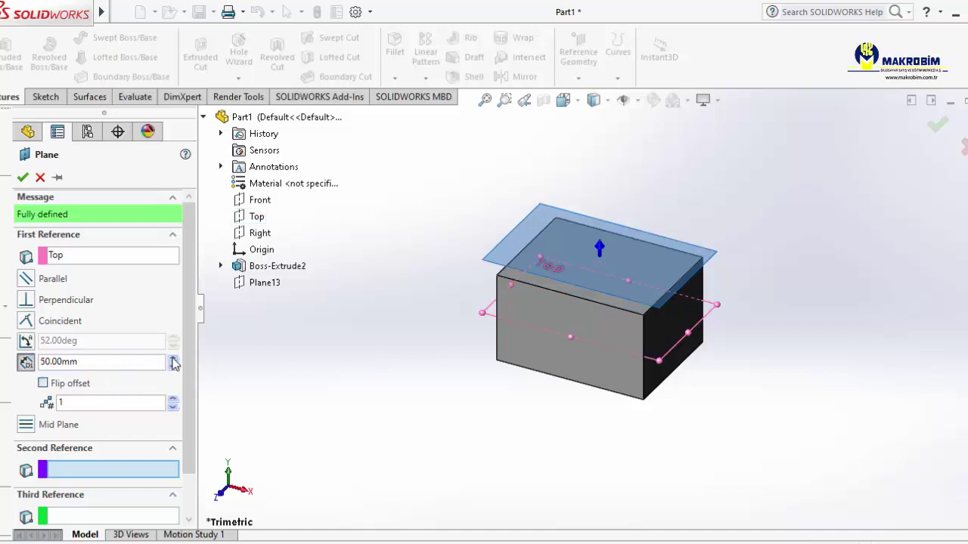
{"action": "left_click", "coordinate": [173, 360]}
{"action": "left_click", "coordinate": [174, 360]}
{"action": "left_click", "coordinate": [173, 360]}
{"action": "left_click", "coordinate": [173, 360]}
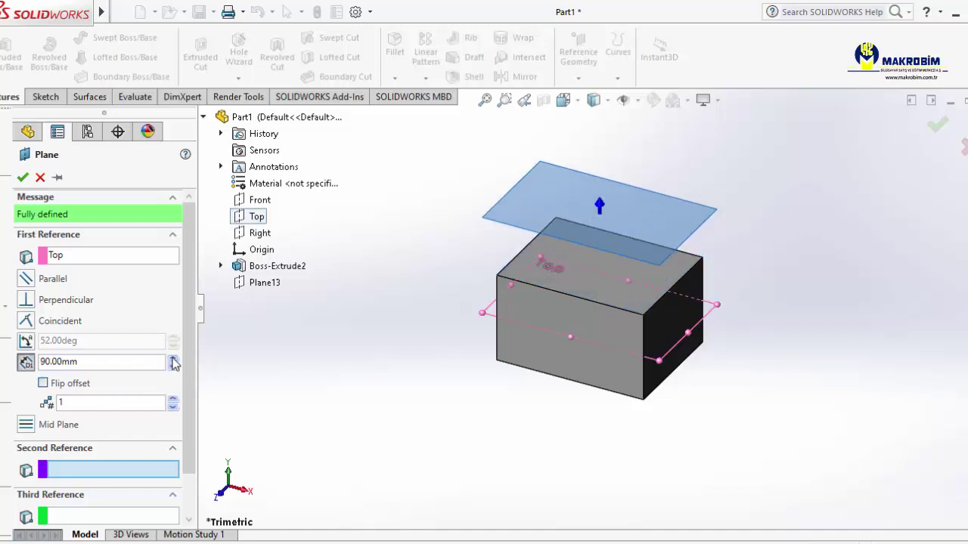
{"action": "left_click", "coordinate": [22, 177]}
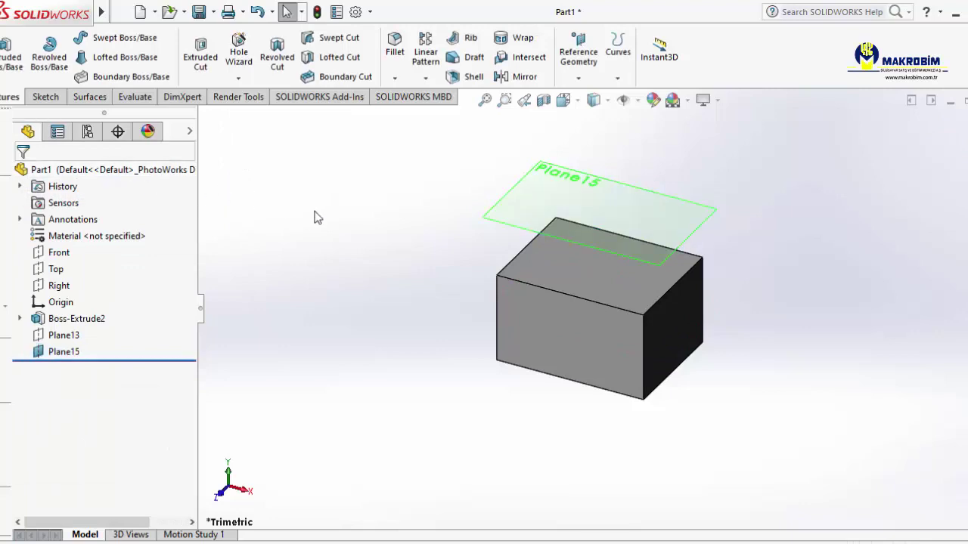
{"action": "left_click", "coordinate": [541, 178]}
Step: Hide Plane15 and drag the Front plane's corner outward to enlarge its outline
{"action": "right_click", "coordinate": [541, 178]}
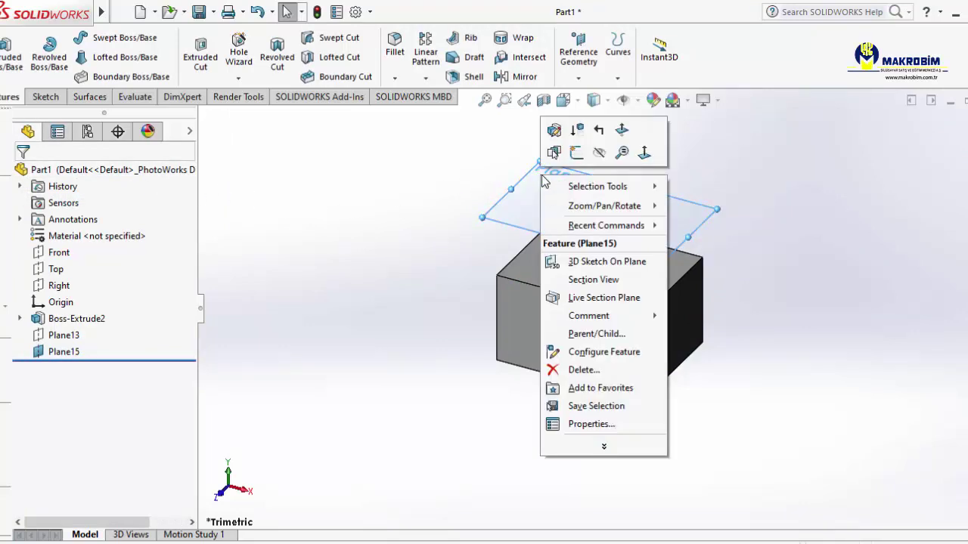
{"action": "left_click", "coordinate": [599, 154]}
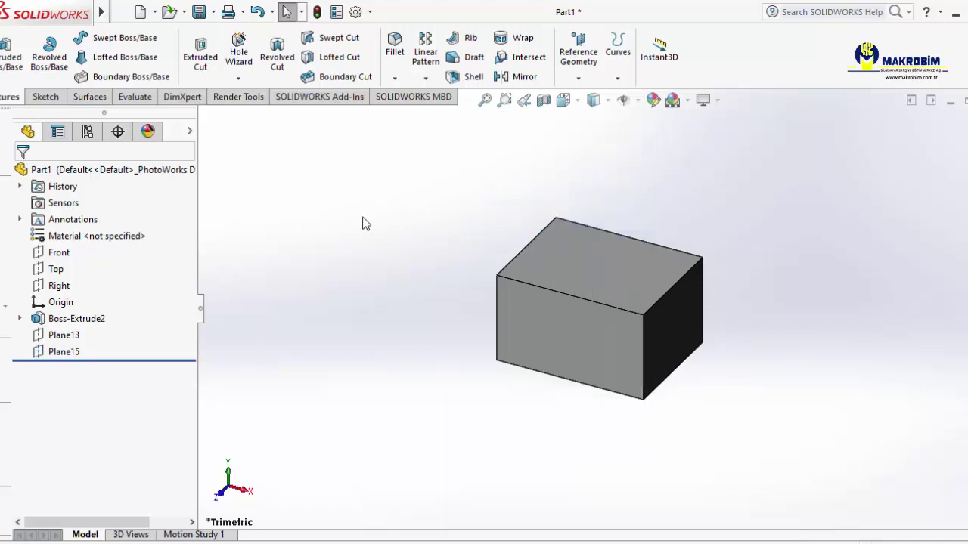
{"action": "left_click", "coordinate": [59, 254]}
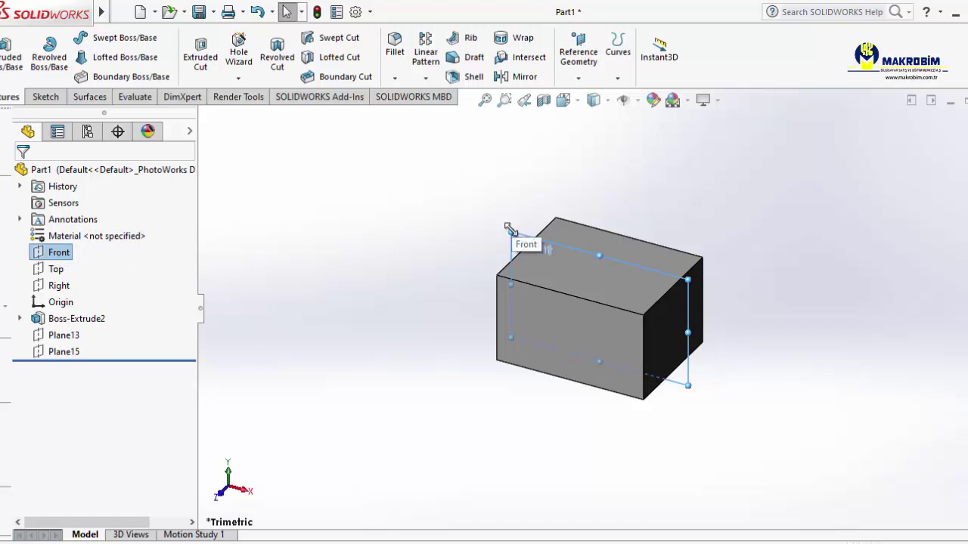
{"action": "left_click_drag", "start_coordinate": [510, 229], "coordinate": [482, 192]}
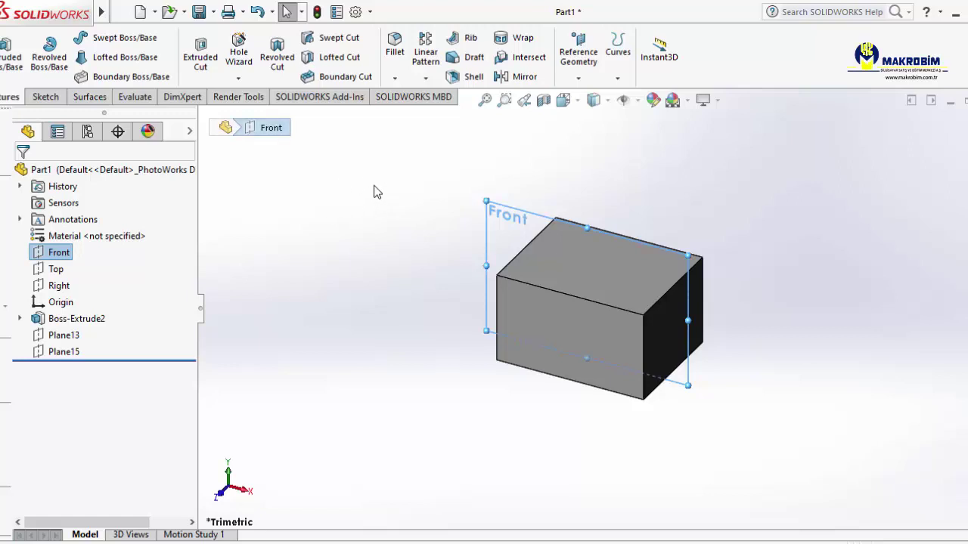
Step: Copy the Front plane into Plane16, offset about 179.54 mm in front of the box
{"action": "key", "text": "ctrl"}
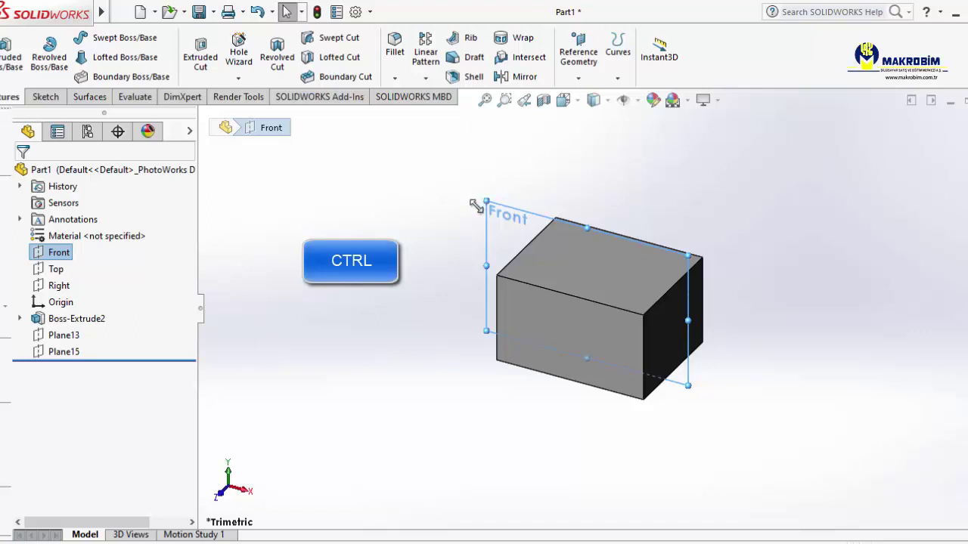
{"action": "mouse_move", "coordinate": [484, 207]}
{"action": "left_mouse_down", "text": "ctrl"}
{"action": "mouse_move", "coordinate": [465, 227]}
{"action": "mouse_move", "coordinate": [519, 220]}
{"action": "mouse_move", "coordinate": [683, 156]}
{"action": "mouse_move", "coordinate": [438, 363]}
{"action": "left_mouse_up", "text": "ctrl"}
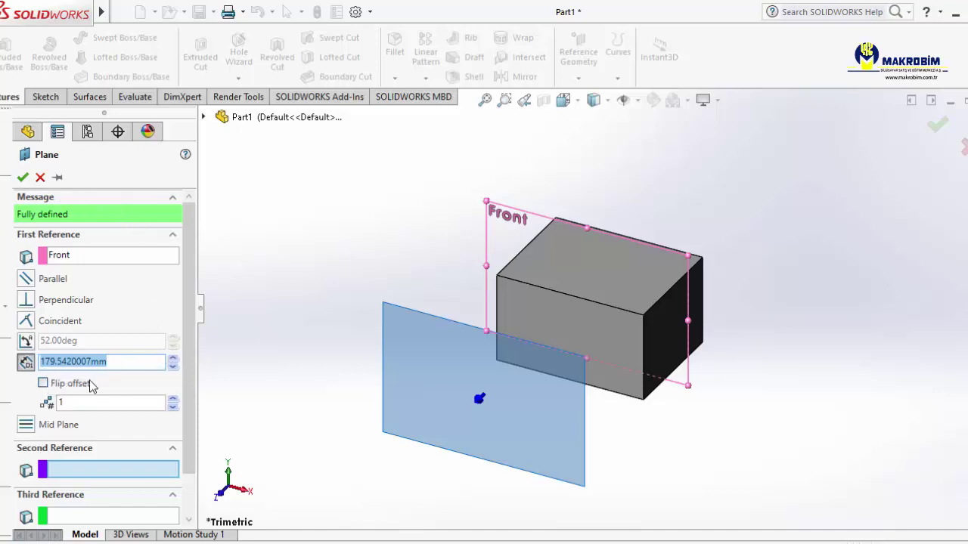
{"action": "left_click", "coordinate": [23, 178]}
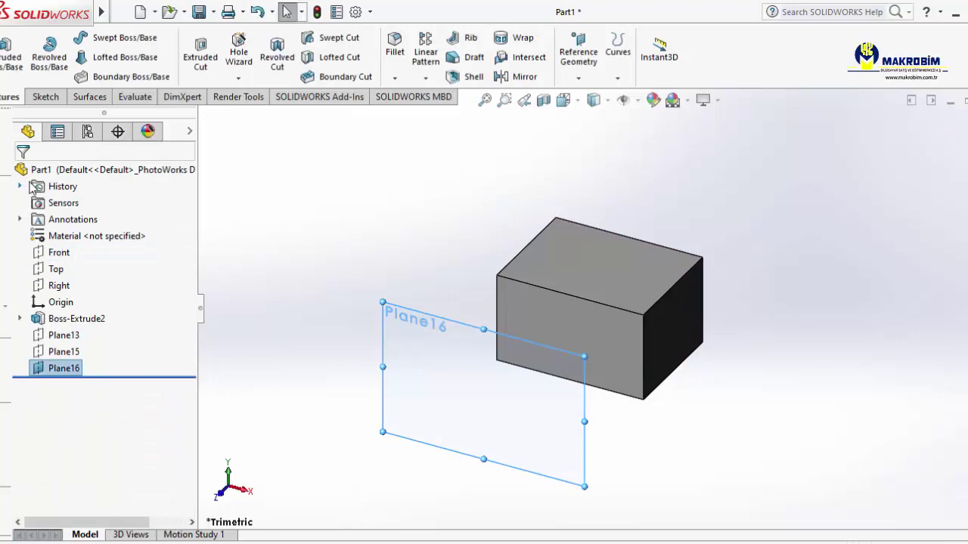
{"action": "left_click", "coordinate": [575, 270]}
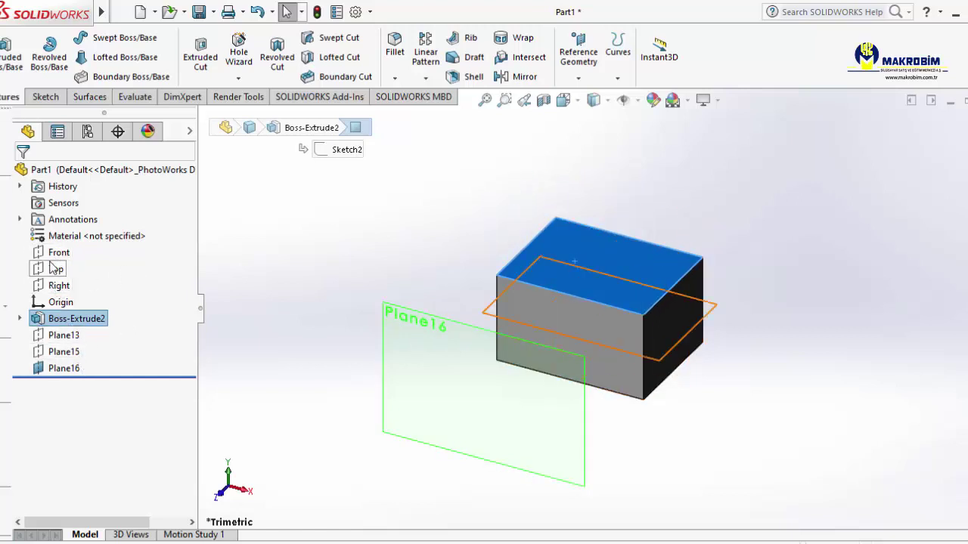
Step: Delete Plane16 from the model and confirm the deletion
{"action": "left_click", "coordinate": [406, 311]}
{"action": "right_click", "coordinate": [408, 313]}
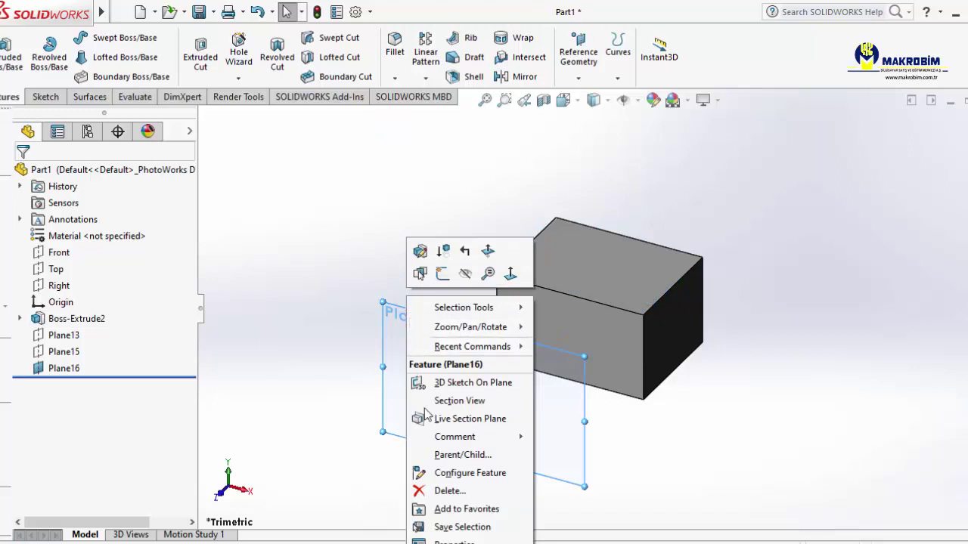
{"action": "left_click", "coordinate": [450, 493]}
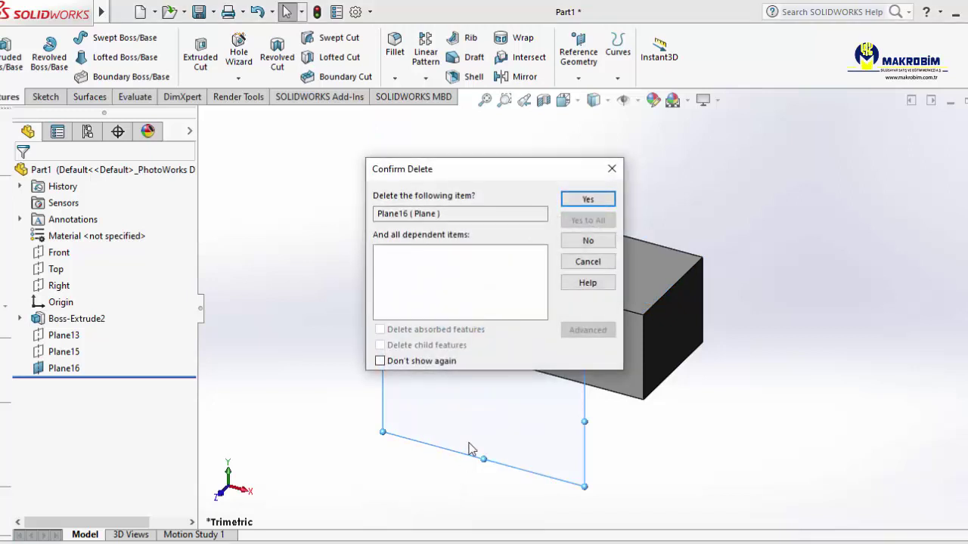
{"action": "left_click", "coordinate": [588, 199]}
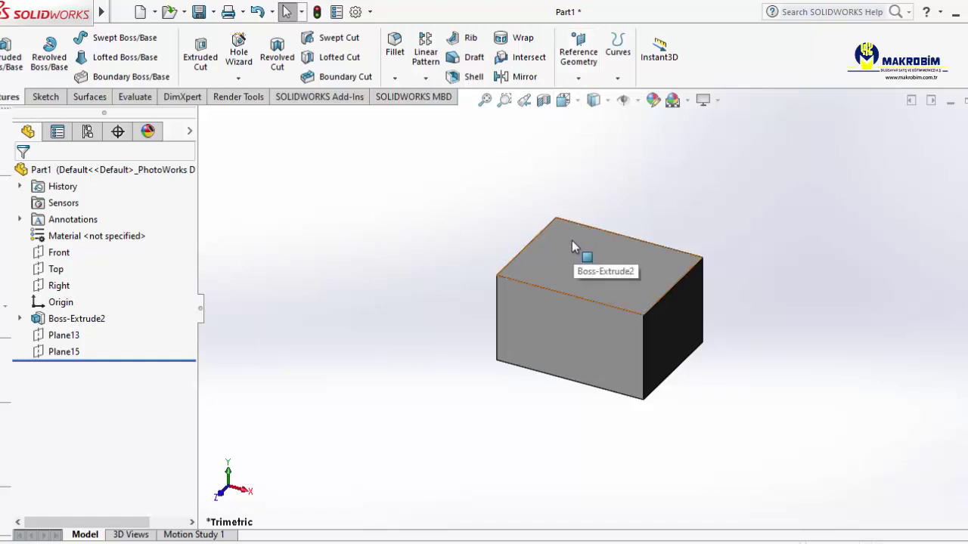
Step: Start a reference plane using the box's top face and a top edge, set Perpendicular
{"action": "left_click", "coordinate": [578, 53]}
{"action": "left_click", "coordinate": [584, 95]}
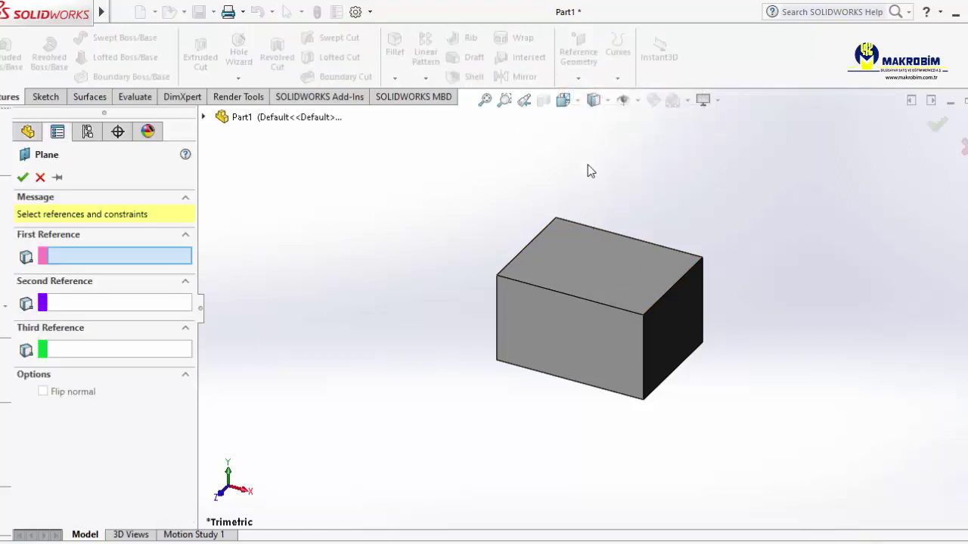
{"action": "left_click", "coordinate": [576, 256]}
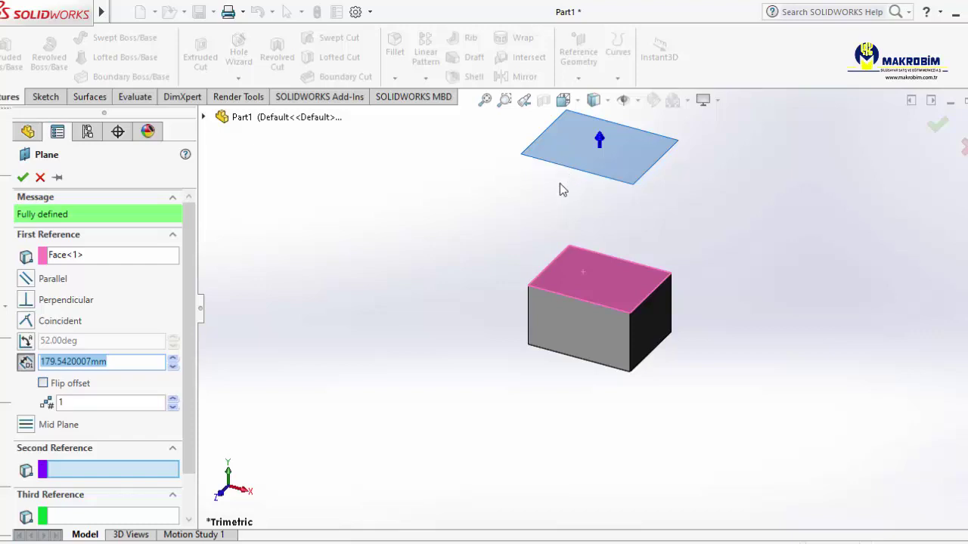
{"action": "left_click", "coordinate": [561, 253]}
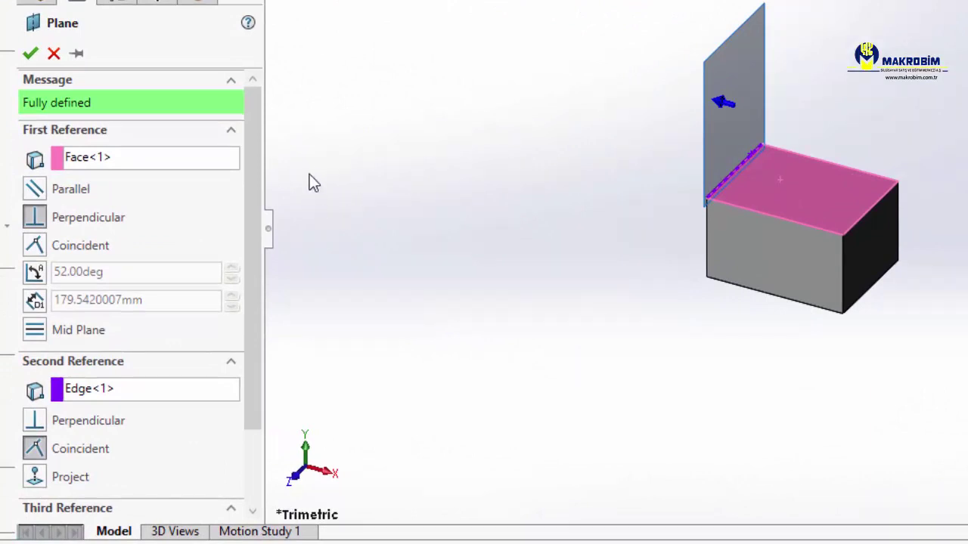
Step: Angle the new plane at 29° to the top face, keeping it above the face
{"action": "left_click", "coordinate": [35, 273]}
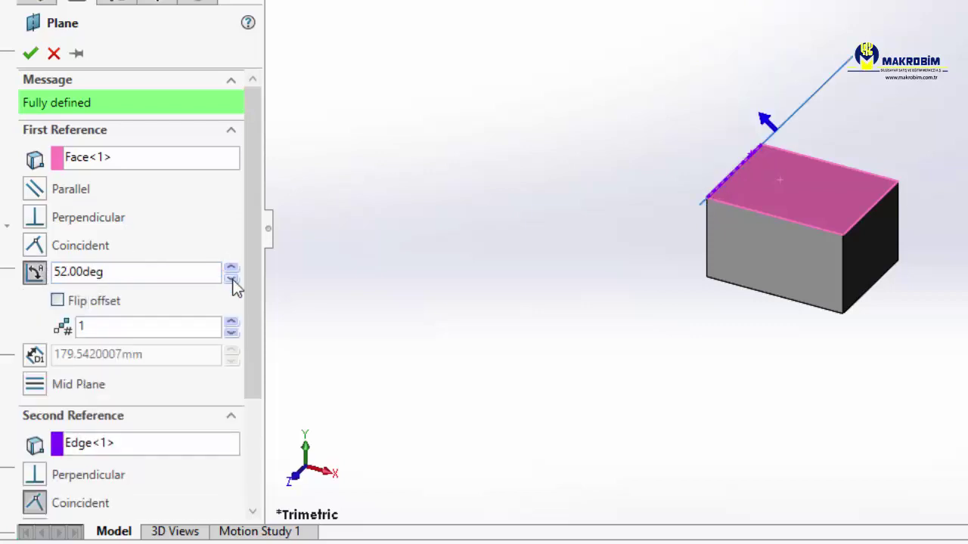
{"action": "left_click_drag", "start_coordinate": [232, 278], "coordinate": [234, 280]}
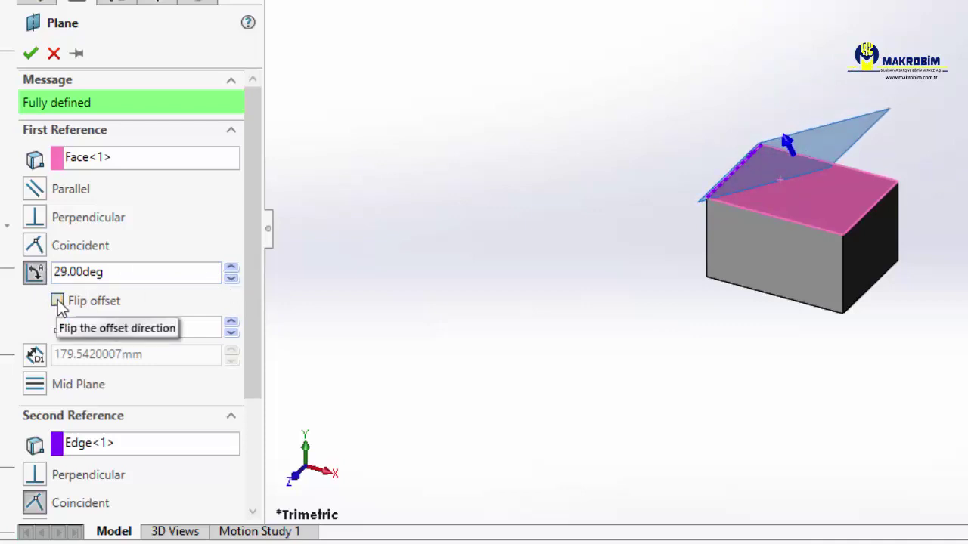
{"action": "left_click", "coordinate": [58, 301]}
{"action": "left_click", "coordinate": [58, 302]}
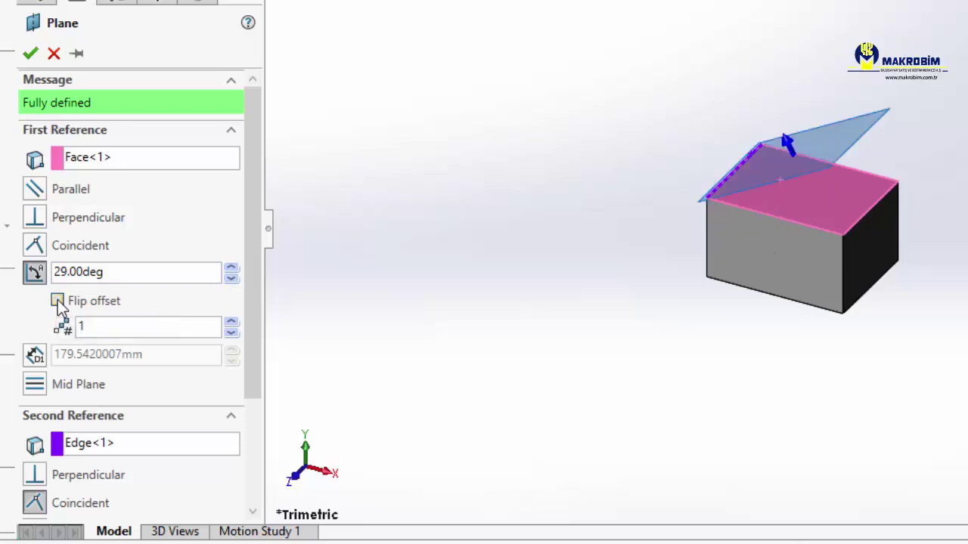
{"action": "left_click", "coordinate": [59, 301]}
{"action": "left_click", "coordinate": [58, 302]}
Step: Create a fan of nine 29° planes around the edge, then undo them
{"action": "left_click", "coordinate": [232, 323]}
{"action": "left_click", "coordinate": [232, 322]}
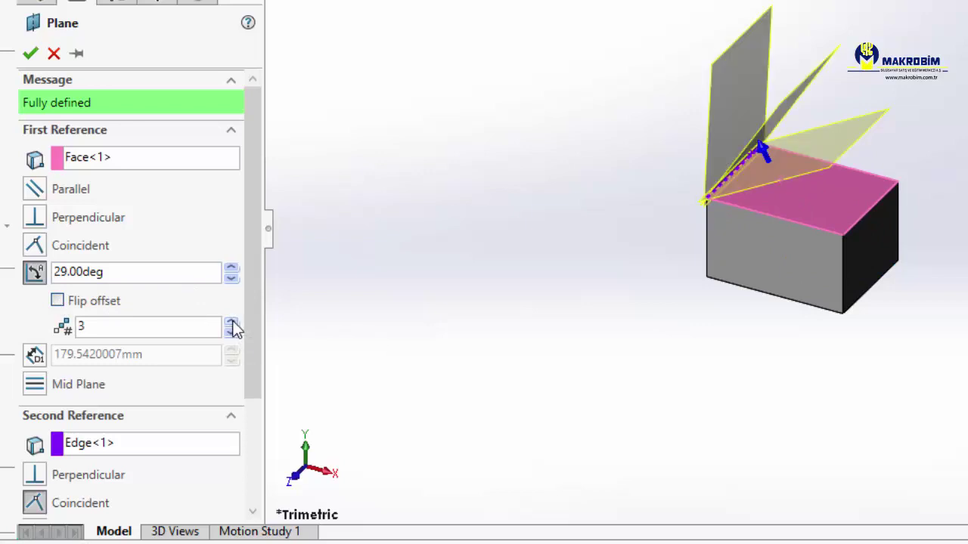
{"action": "left_click", "coordinate": [232, 322]}
{"action": "left_click", "coordinate": [231, 322]}
{"action": "left_click", "coordinate": [232, 323]}
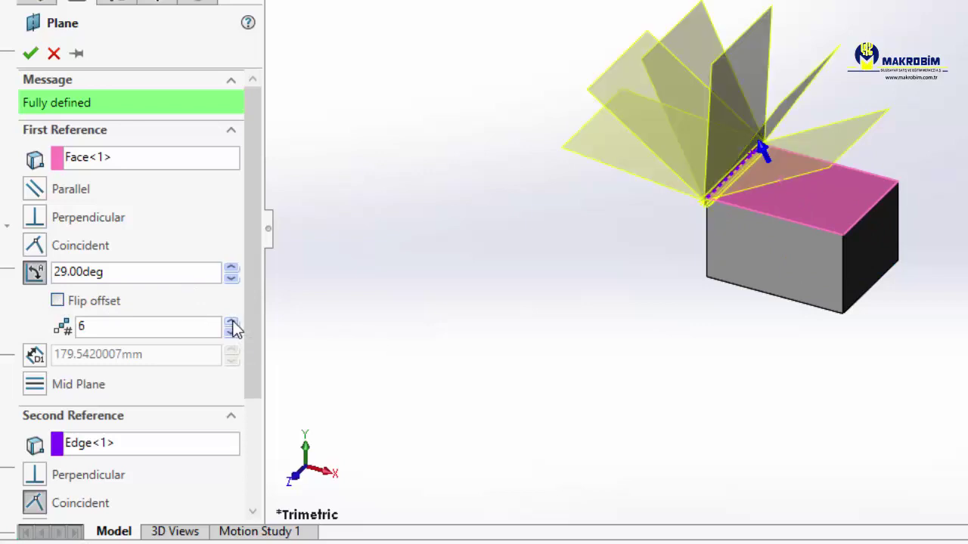
{"action": "left_click", "coordinate": [231, 322]}
{"action": "left_click", "coordinate": [231, 322]}
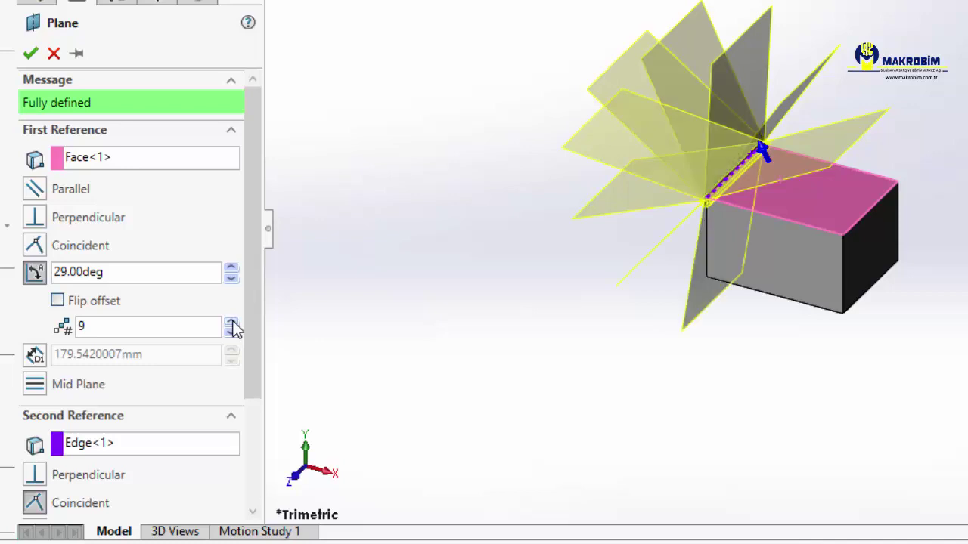
{"action": "left_click", "coordinate": [27, 56]}
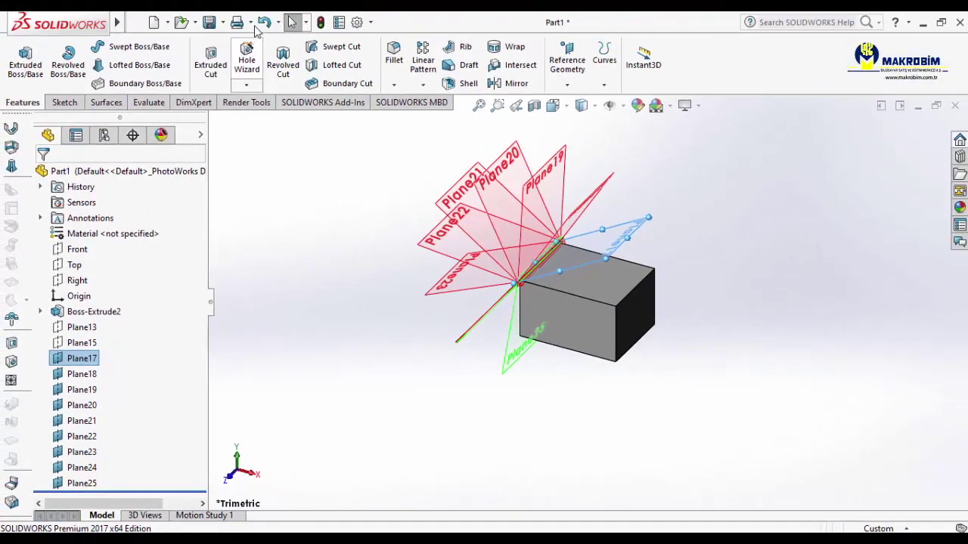
{"action": "left_click", "coordinate": [265, 24]}
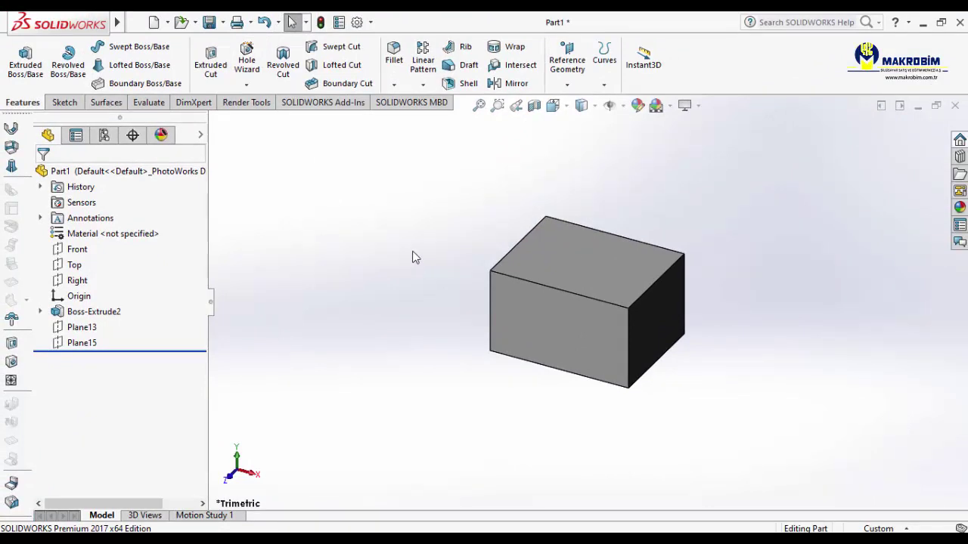
Step: Create Plane26 through the far top edge, tilted at 45° to the top face
{"action": "left_click", "coordinate": [587, 248]}
{"action": "key", "text": "ctrl"}
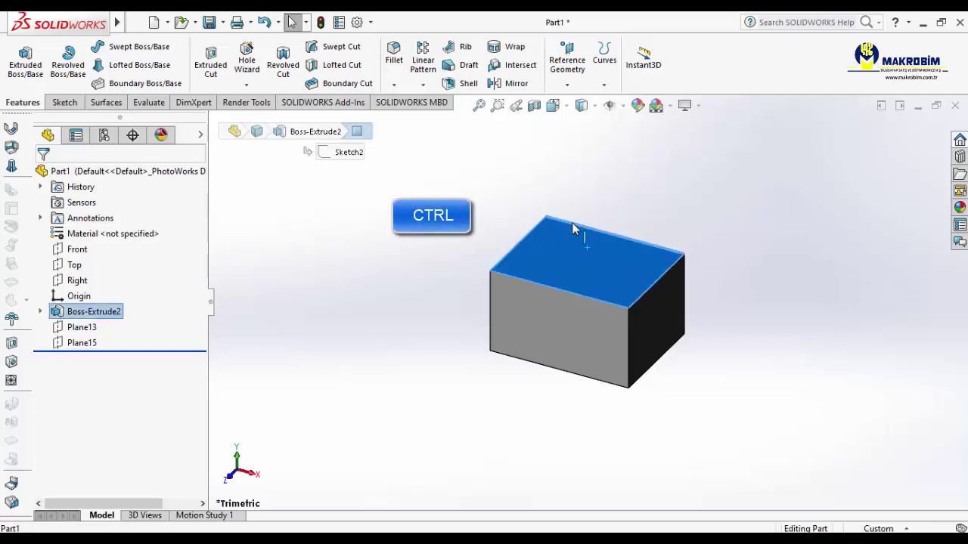
{"action": "left_click", "coordinate": [572, 223], "text": "ctrl"}
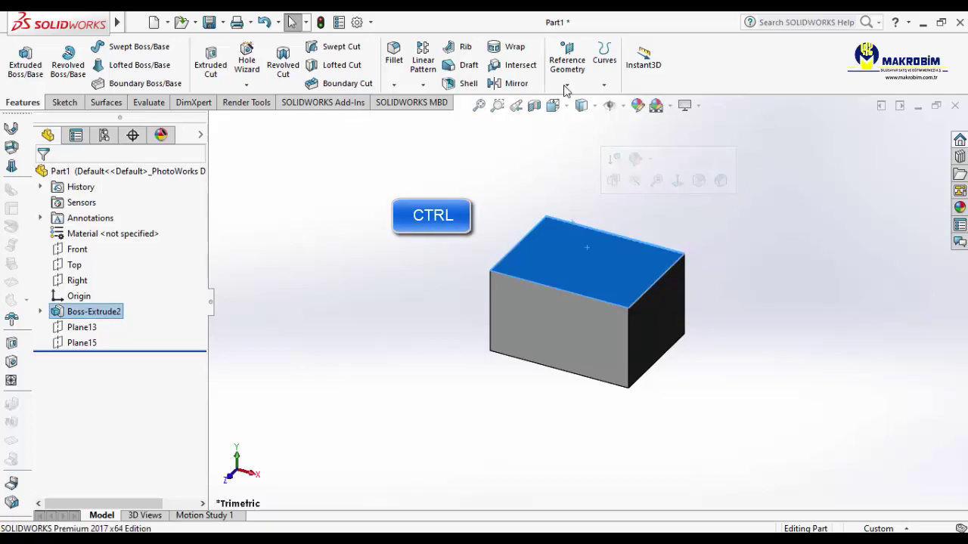
{"action": "left_click", "coordinate": [567, 86]}
{"action": "left_click", "coordinate": [578, 99]}
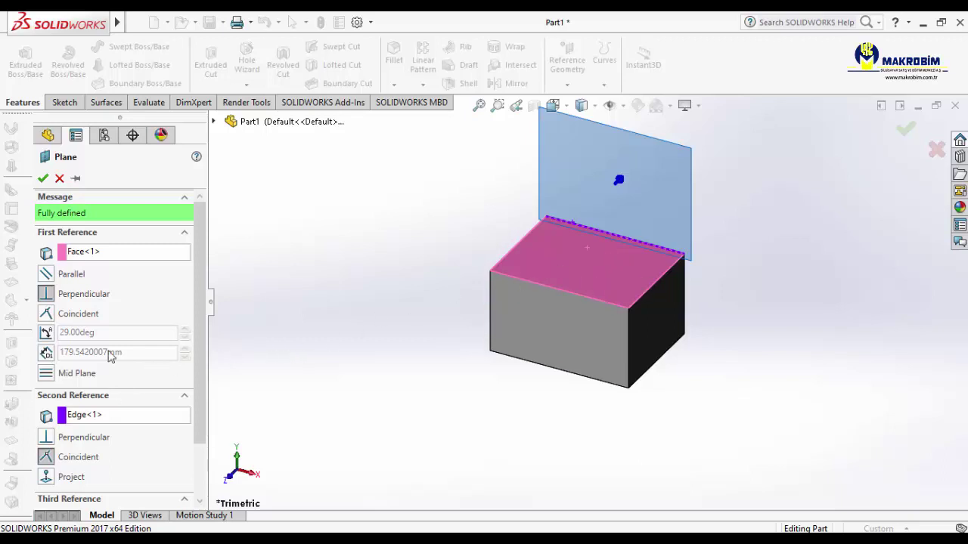
{"action": "left_click", "coordinate": [46, 333]}
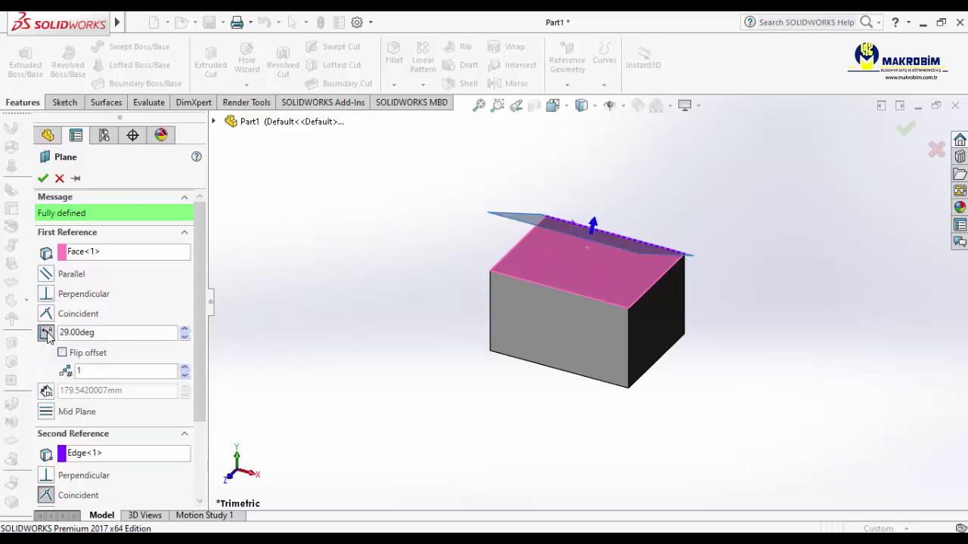
{"action": "left_click", "coordinate": [185, 337]}
{"action": "left_click", "coordinate": [185, 338]}
{"action": "left_click", "coordinate": [185, 338]}
{"action": "left_click", "coordinate": [185, 337]}
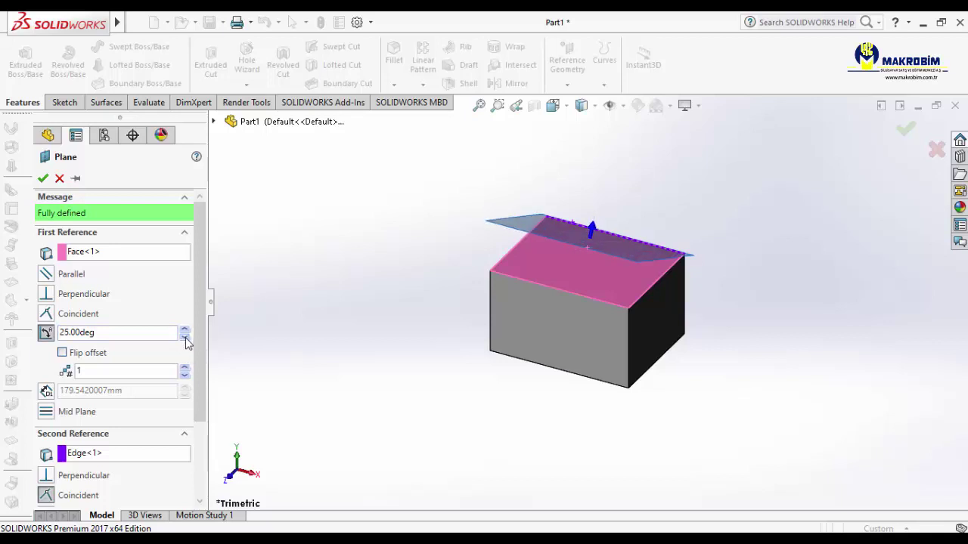
{"action": "left_click_drag", "start_coordinate": [184, 330], "coordinate": [185, 330]}
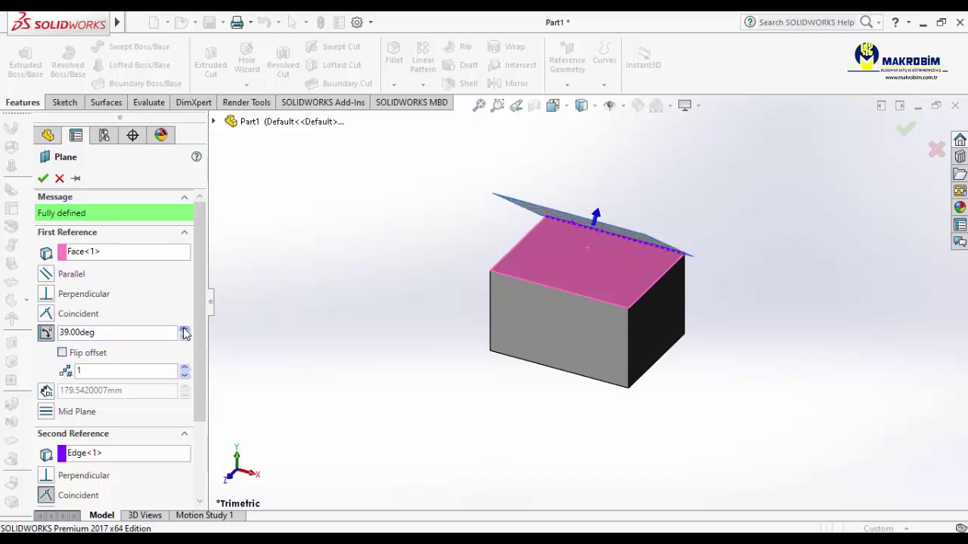
{"action": "left_click", "coordinate": [43, 178]}
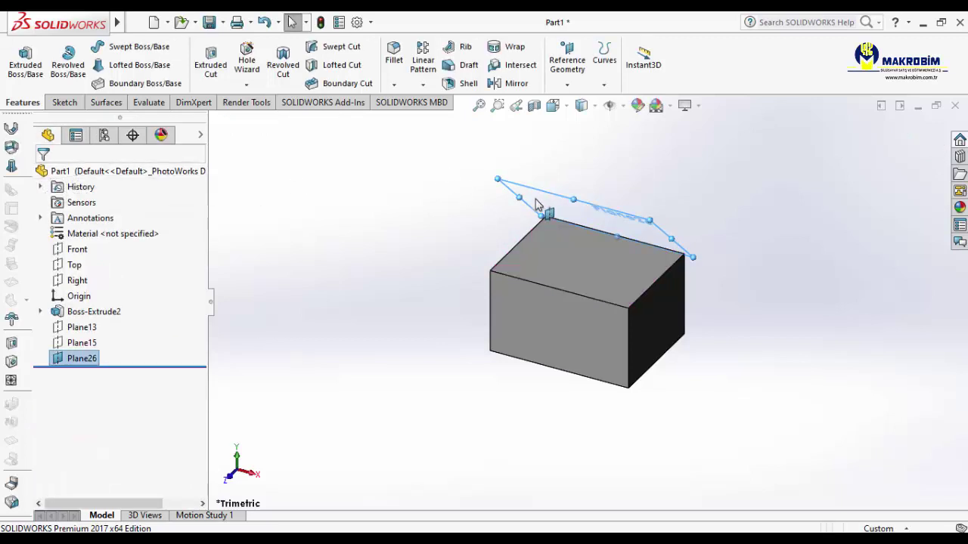
Step: Undo Plane26 and create Plane27 as a mid plane between the top and left faces
{"action": "left_click", "coordinate": [264, 22]}
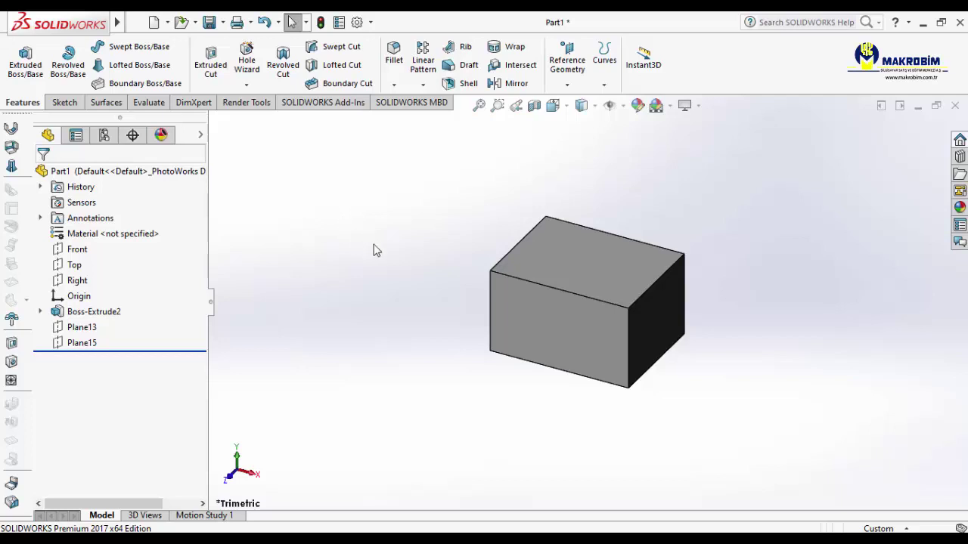
{"action": "mouse_move", "coordinate": [407, 331]}
{"action": "middle_mouse_down"}
{"action": "mouse_move", "coordinate": [406, 305]}
{"action": "mouse_move", "coordinate": [431, 298]}
{"action": "mouse_move", "coordinate": [428, 288]}
{"action": "middle_mouse_up"}
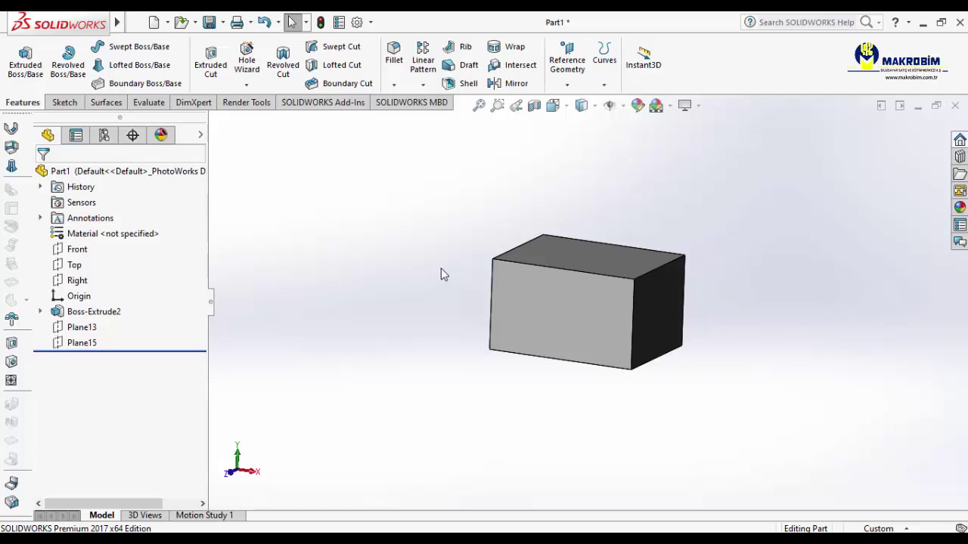
{"action": "left_click", "coordinate": [567, 84]}
{"action": "left_click", "coordinate": [581, 99]}
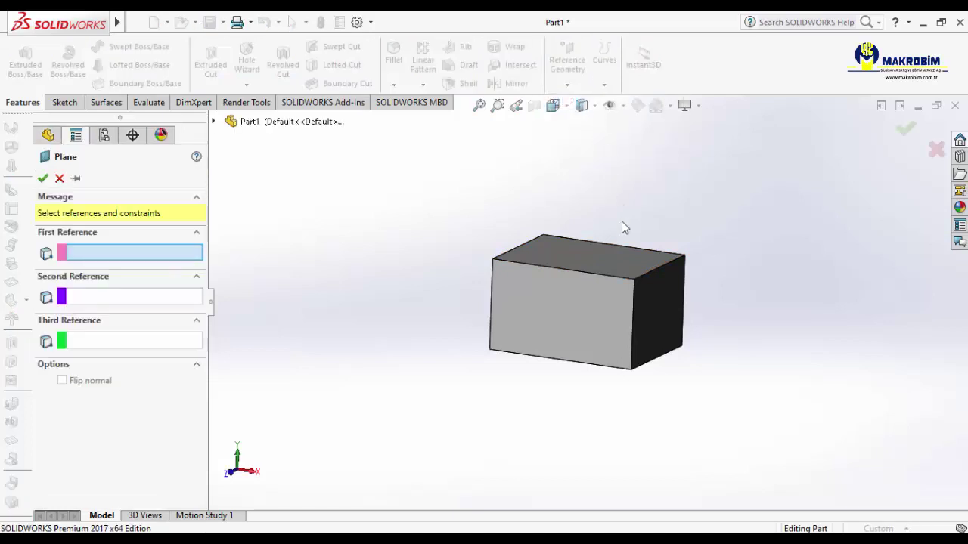
{"action": "left_click", "coordinate": [611, 261]}
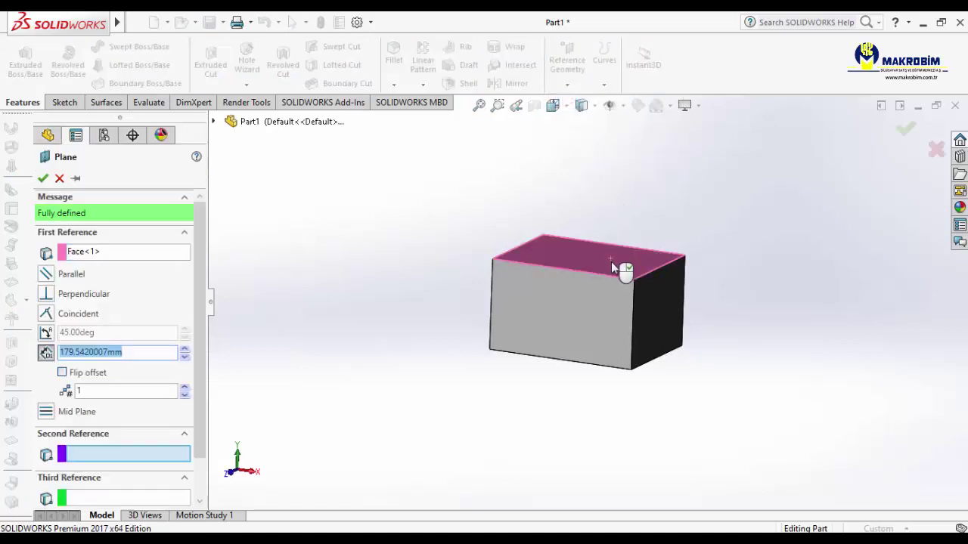
{"action": "left_click", "coordinate": [662, 310]}
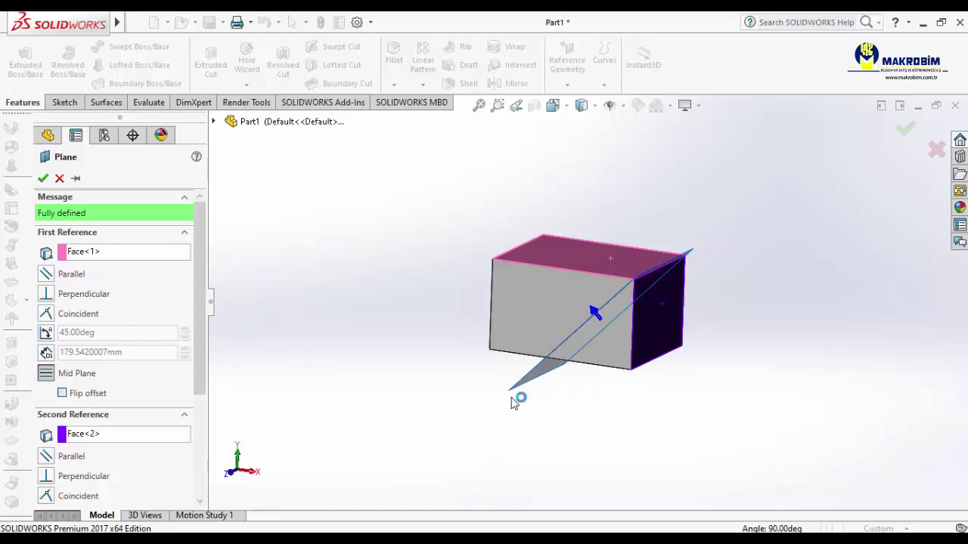
{"action": "left_click", "coordinate": [654, 335]}
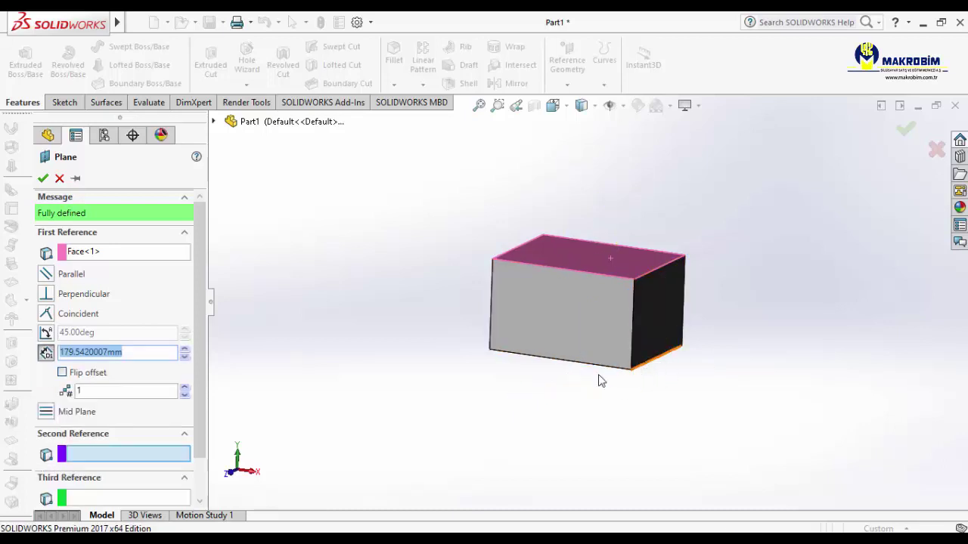
{"action": "mouse_move", "coordinate": [487, 353]}
{"action": "middle_mouse_down"}
{"action": "mouse_move", "coordinate": [519, 350]}
{"action": "mouse_move", "coordinate": [536, 370]}
{"action": "middle_mouse_up"}
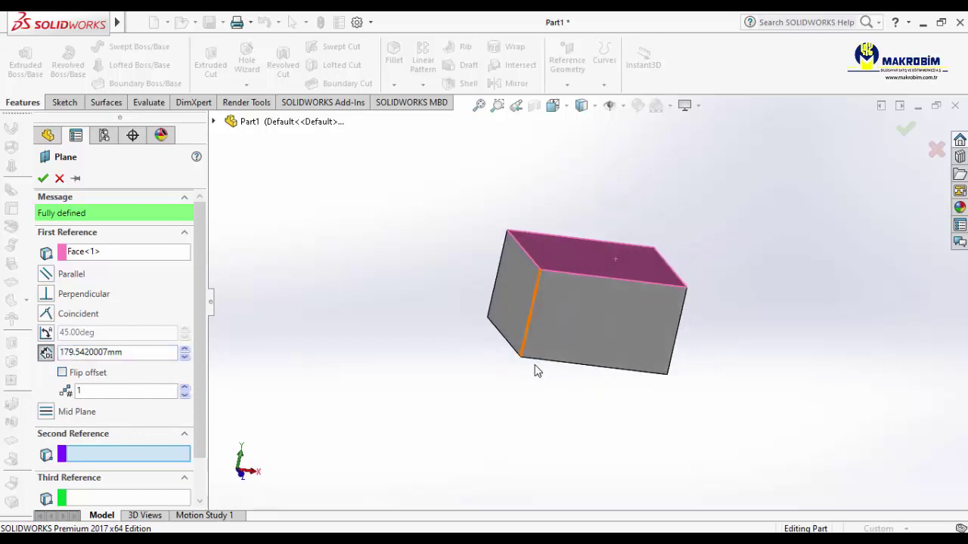
{"action": "left_click", "coordinate": [511, 304]}
{"action": "middle_click_drag", "start_coordinate": [486, 324], "coordinate": [410, 285]}
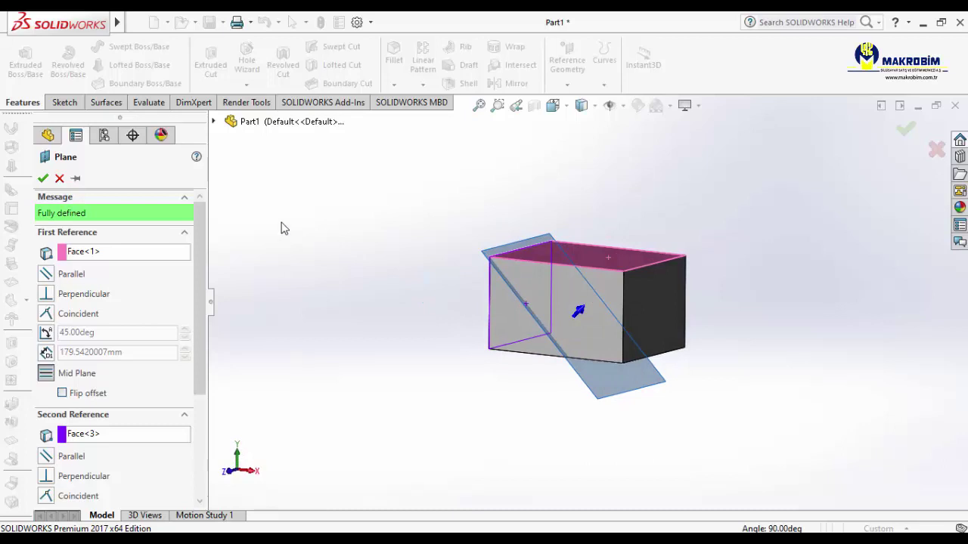
{"action": "left_click", "coordinate": [43, 179]}
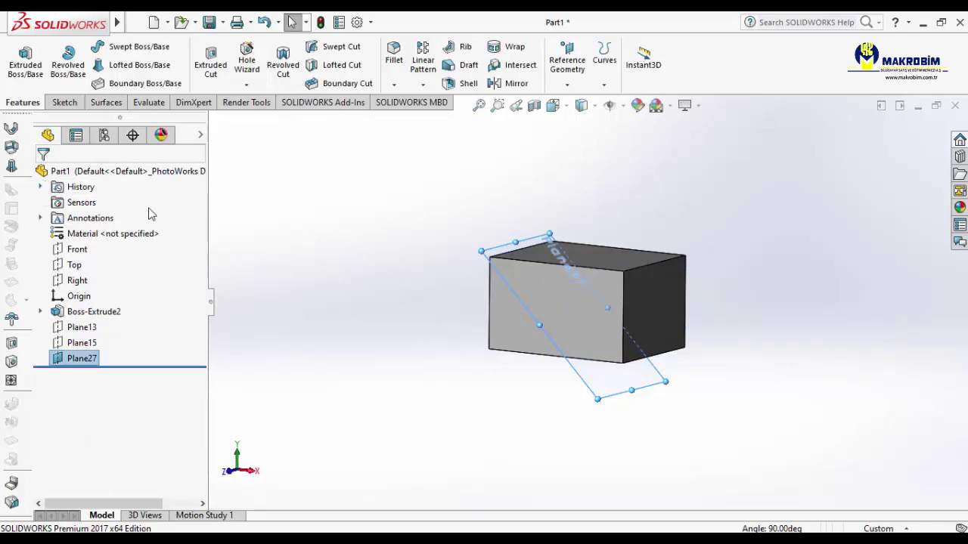
Step: Hide Plane27 and reorient the view to the box's top
{"action": "mouse_move", "coordinate": [360, 282]}
{"action": "middle_mouse_down"}
{"action": "mouse_move", "coordinate": [378, 251]}
{"action": "mouse_move", "coordinate": [397, 283]}
{"action": "mouse_move", "coordinate": [381, 289]}
{"action": "middle_mouse_up"}
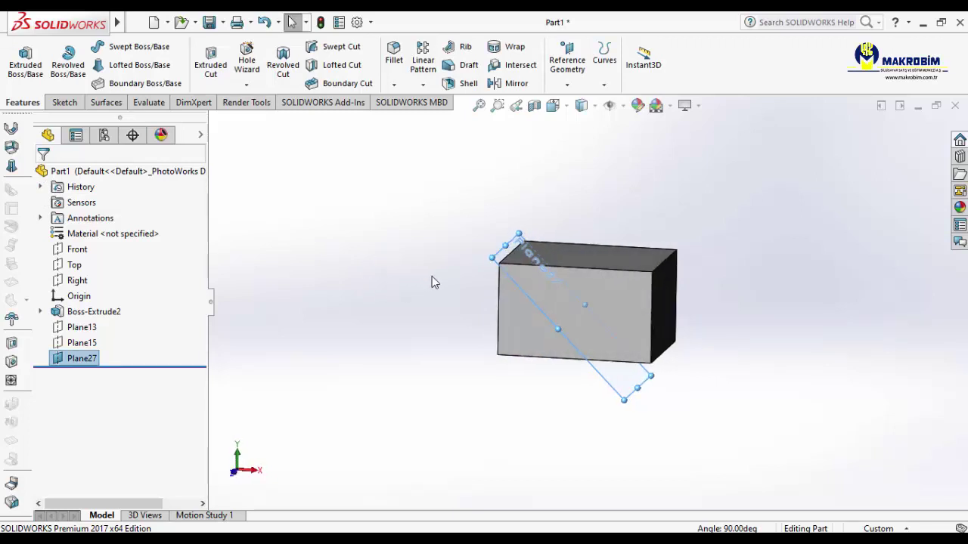
{"action": "right_click", "coordinate": [502, 255]}
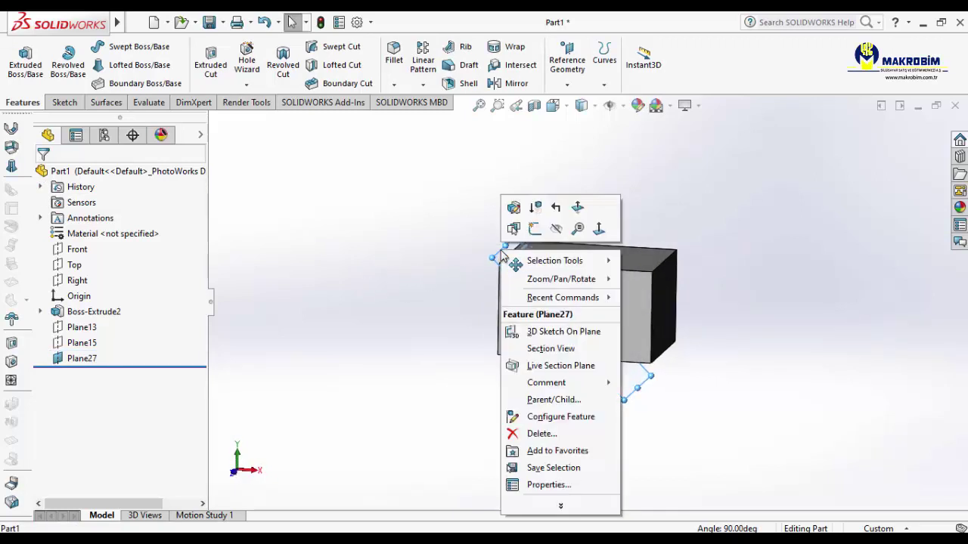
{"action": "left_click", "coordinate": [556, 228]}
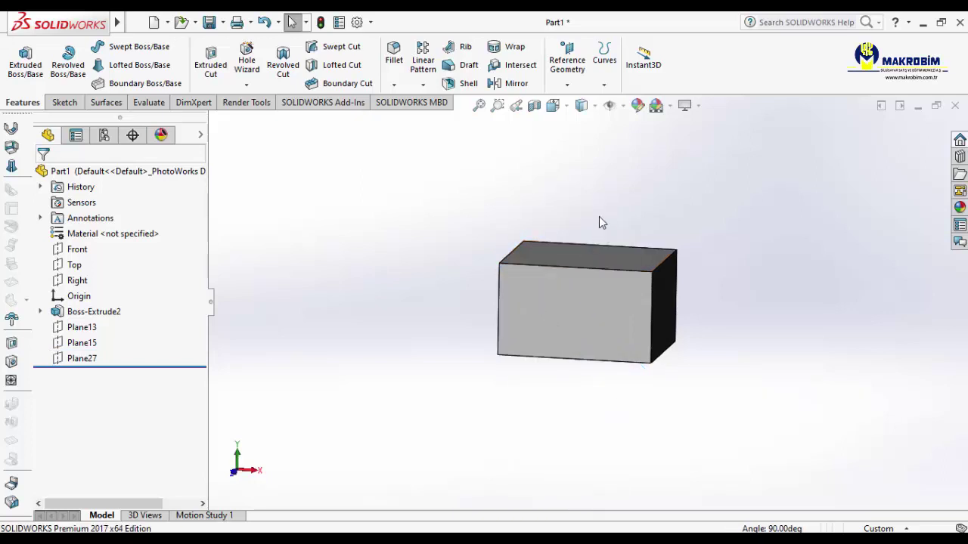
{"action": "middle_click_drag", "start_coordinate": [599, 217], "coordinate": [589, 230]}
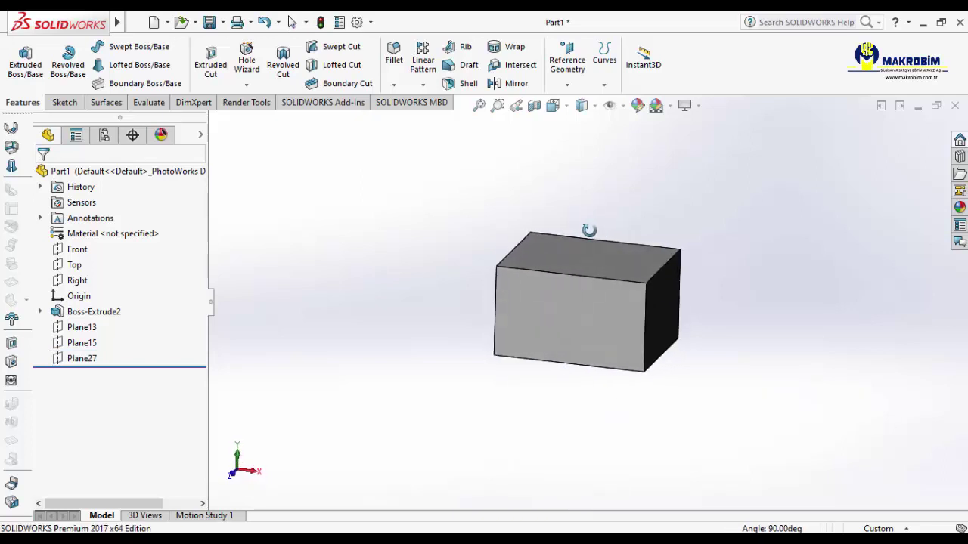
{"action": "key", "text": "z"}
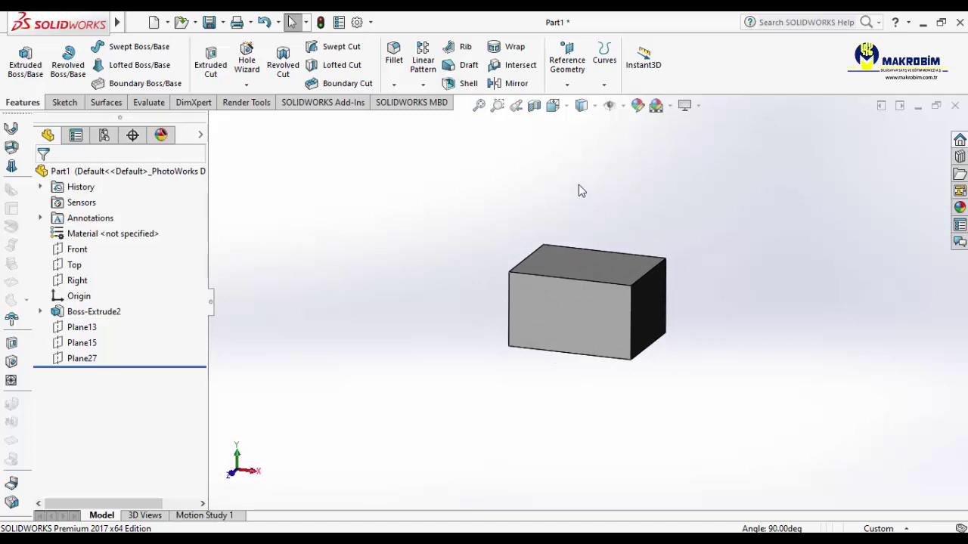
{"action": "left_click", "coordinate": [571, 85]}
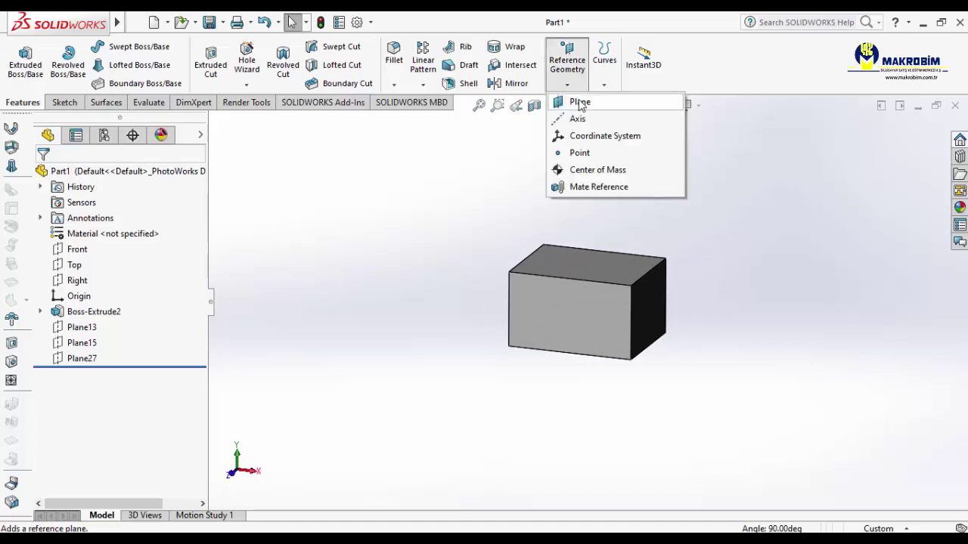
Step: Create horizontal Plane28 through three points on the box's edges, then hide it
{"action": "left_click", "coordinate": [580, 102]}
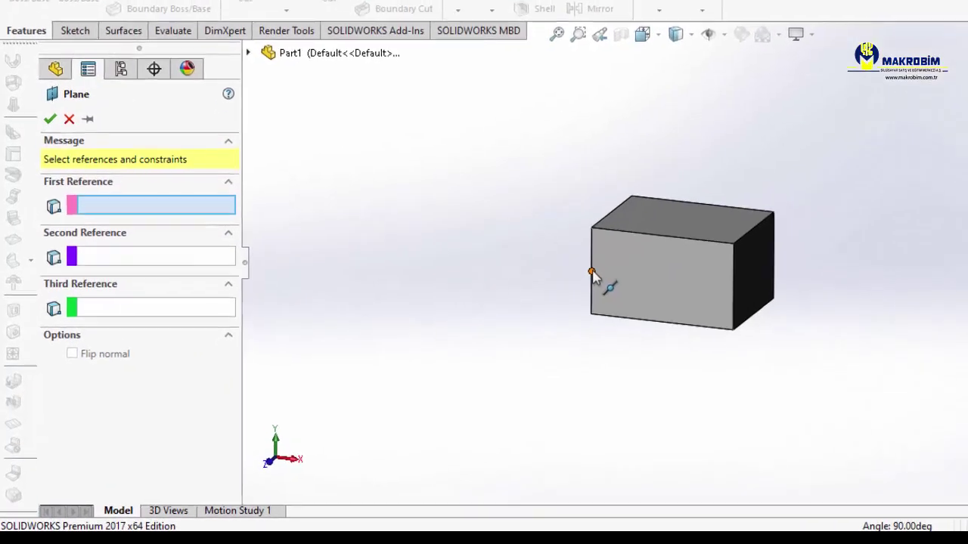
{"action": "left_click", "coordinate": [621, 259]}
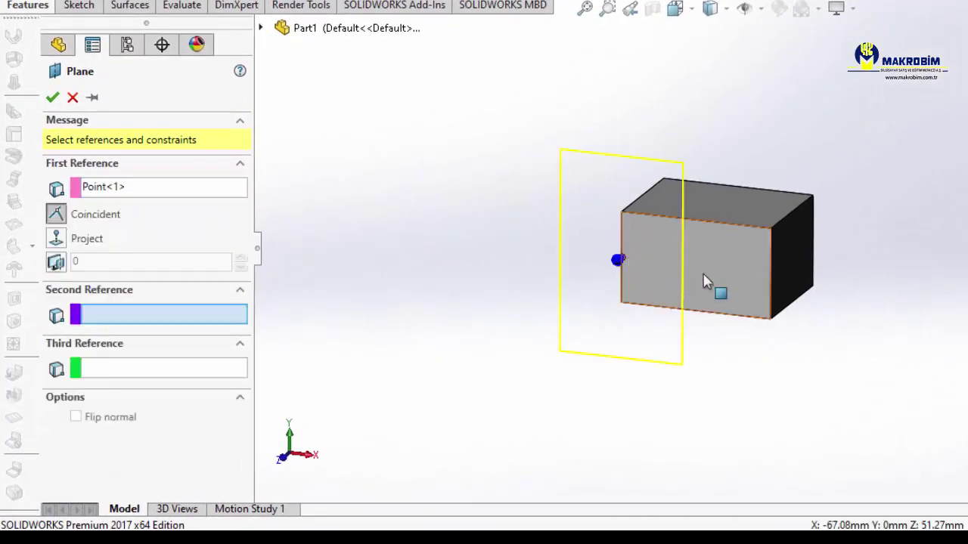
{"action": "left_click", "coordinate": [770, 274]}
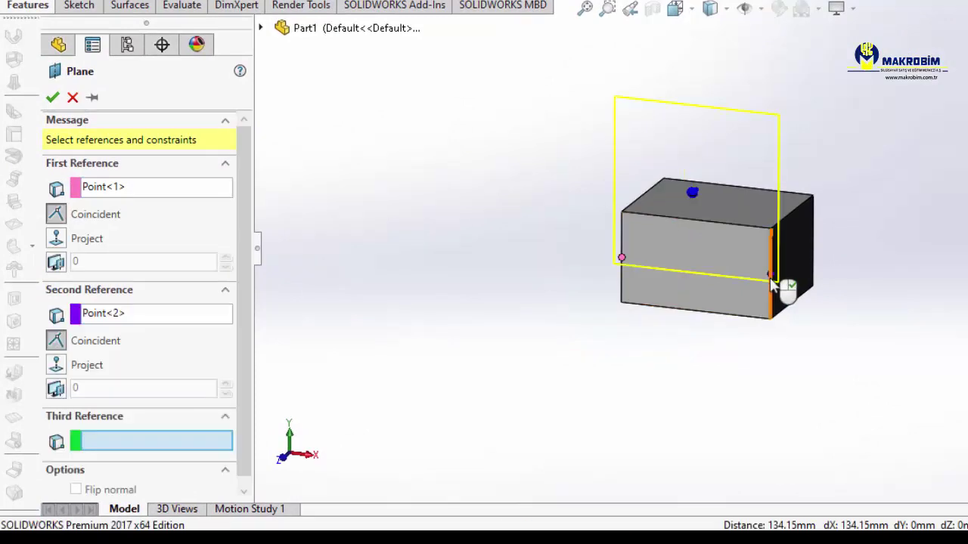
{"action": "left_click", "coordinate": [815, 250]}
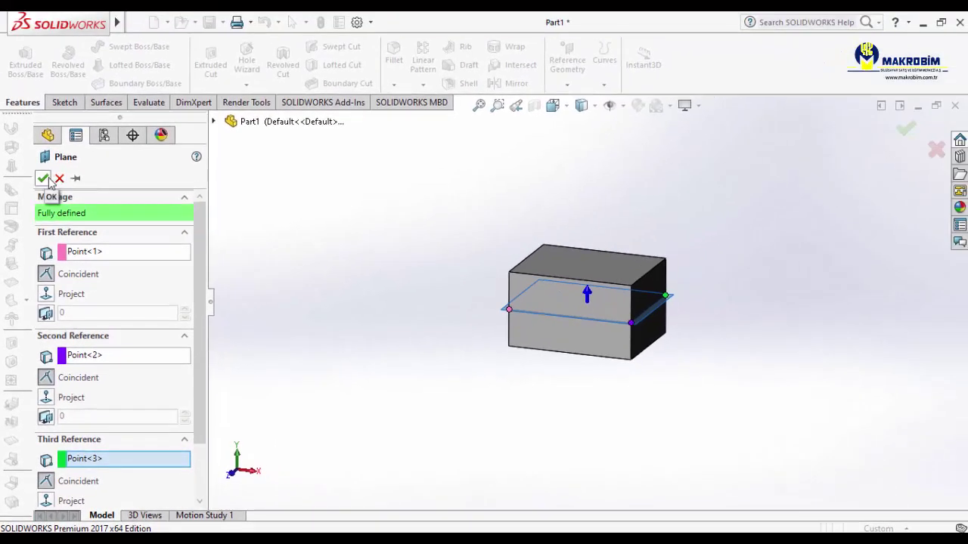
{"action": "left_click", "coordinate": [43, 178]}
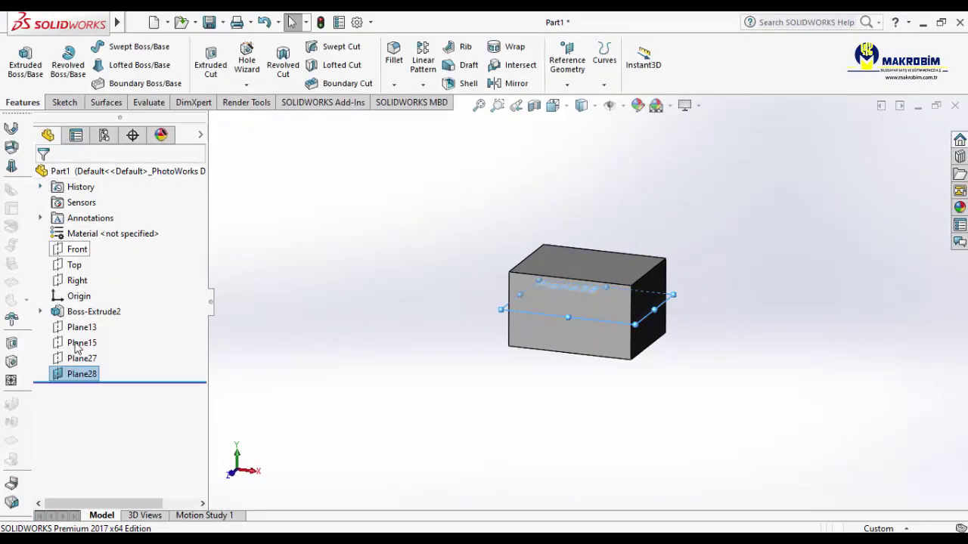
{"action": "right_click", "coordinate": [91, 376]}
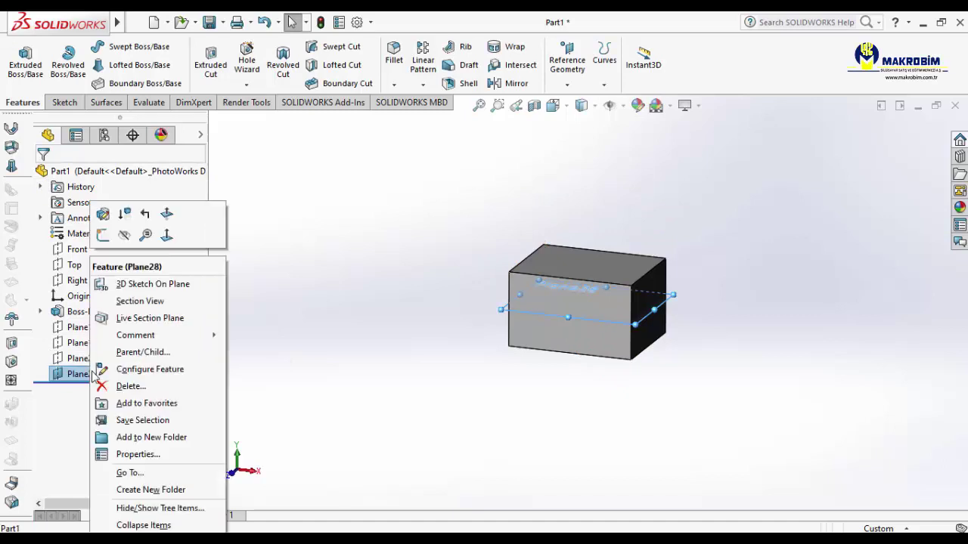
{"action": "left_click", "coordinate": [121, 233]}
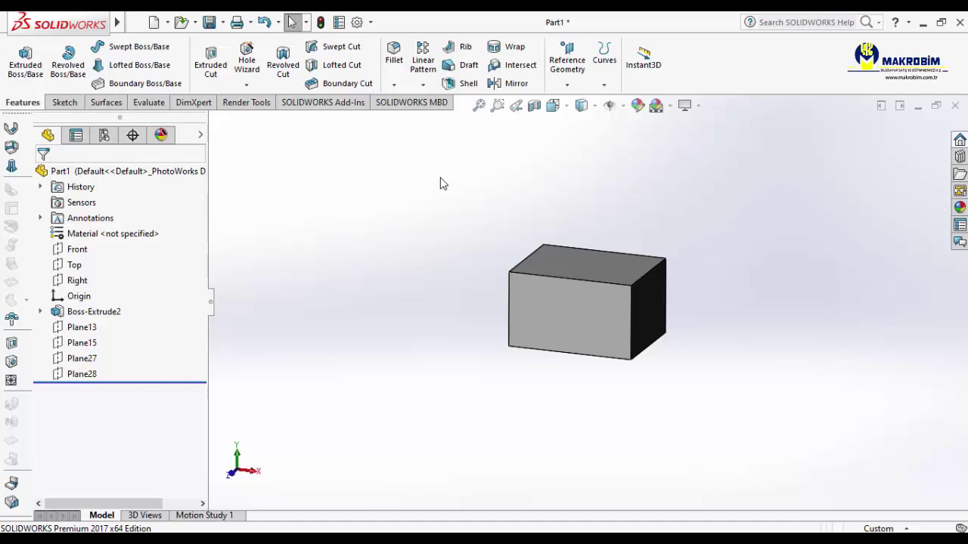
Step: Create Plane29 through the top-left edge and bottom front vertex, then hide it
{"action": "left_click", "coordinate": [568, 84]}
{"action": "left_click", "coordinate": [577, 104]}
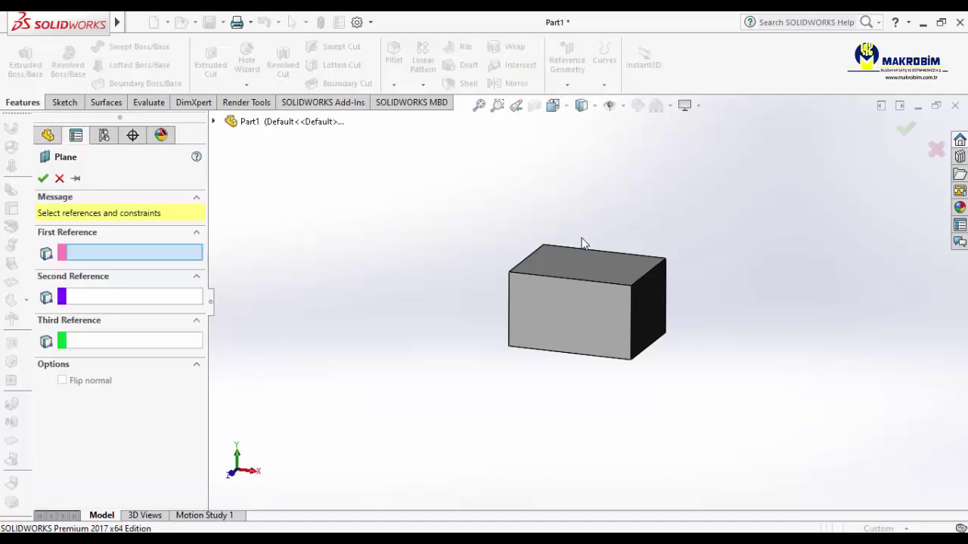
{"action": "left_click", "coordinate": [531, 257]}
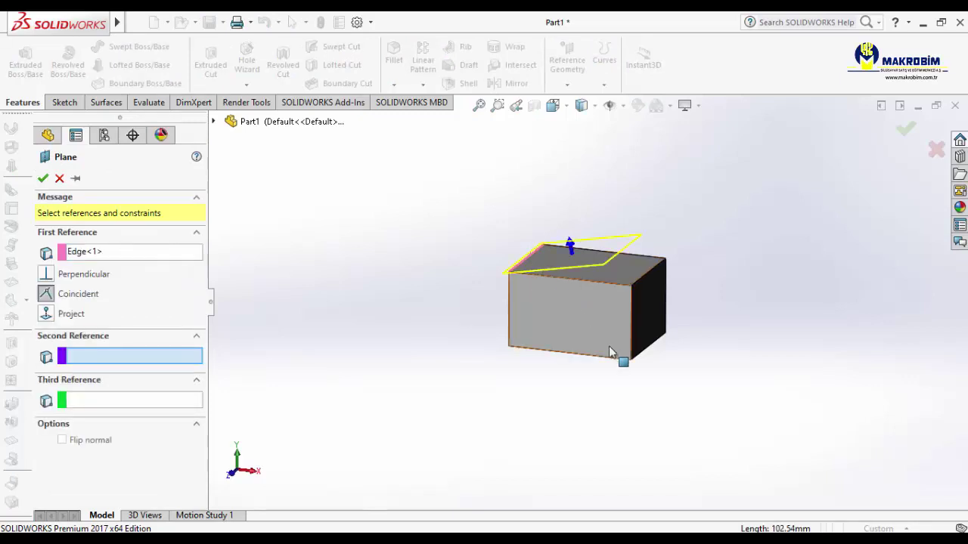
{"action": "left_click", "coordinate": [631, 362]}
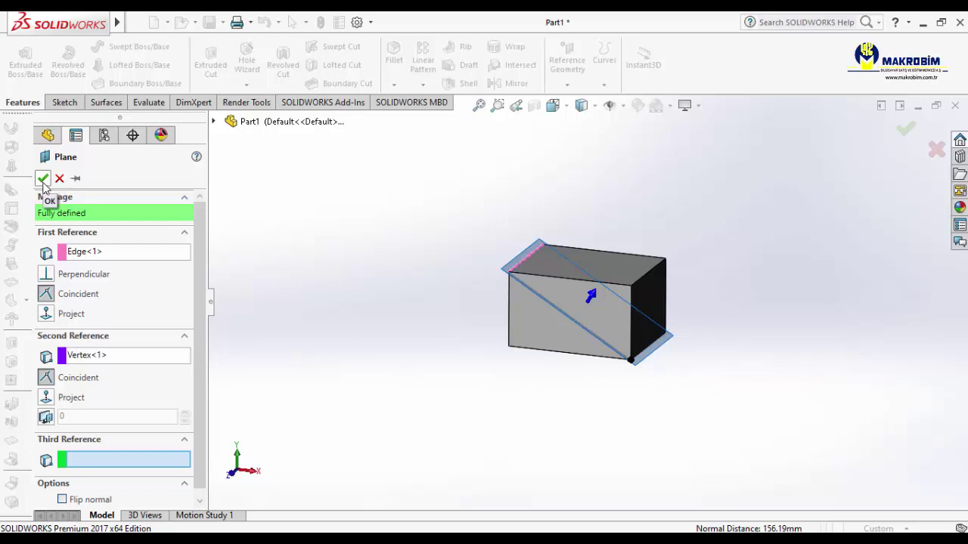
{"action": "left_click", "coordinate": [43, 180]}
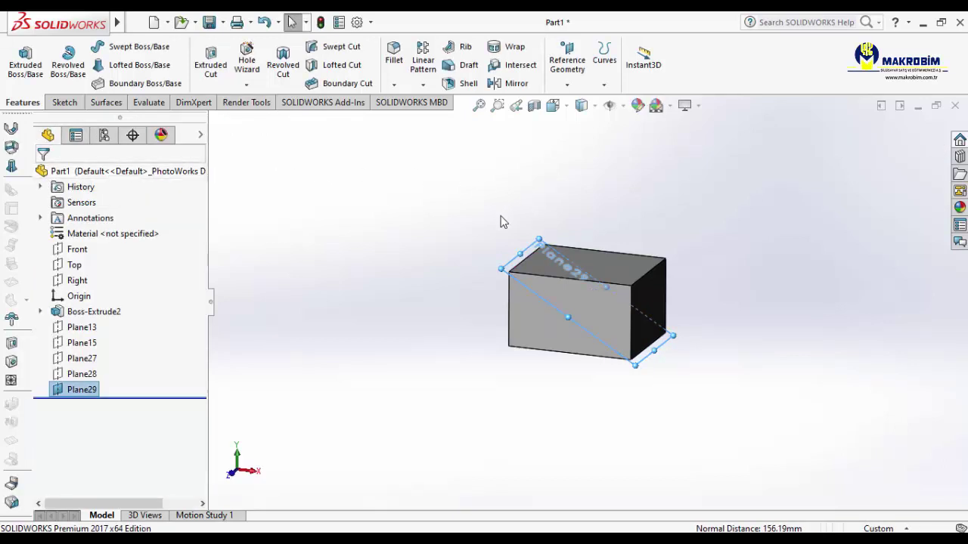
{"action": "right_click", "coordinate": [512, 266]}
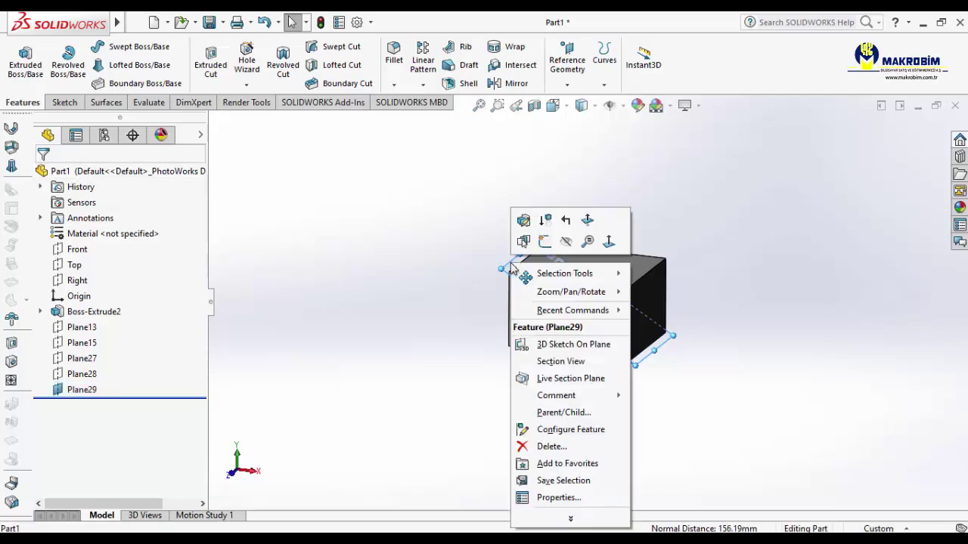
{"action": "left_click", "coordinate": [565, 241]}
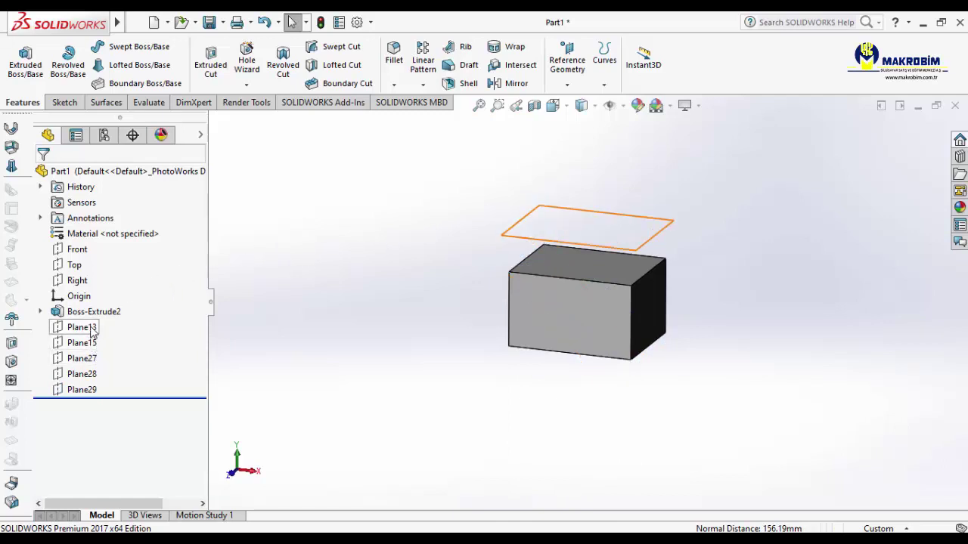
Step: Open a new sketch on Plane13 and clear the plane selection
{"action": "left_click", "coordinate": [91, 389]}
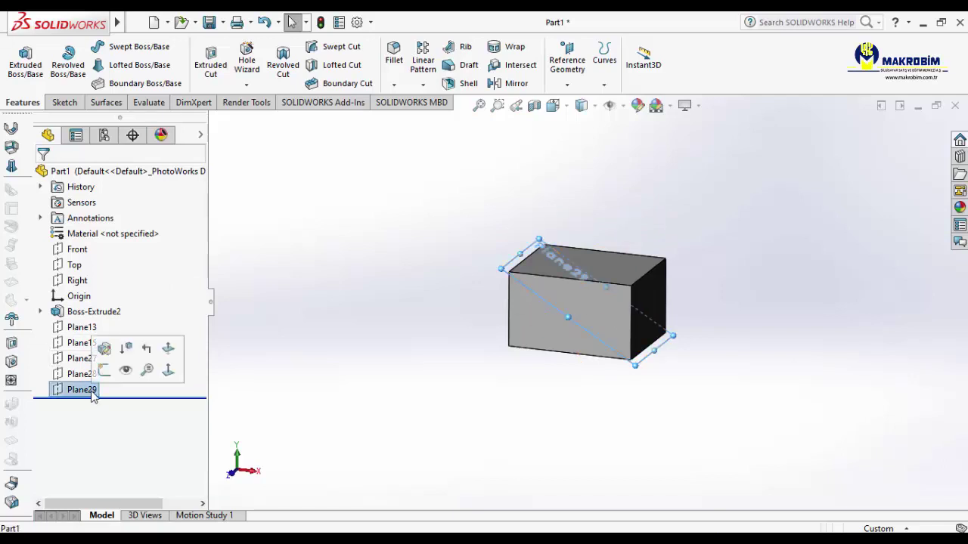
{"action": "left_click", "coordinate": [79, 330]}
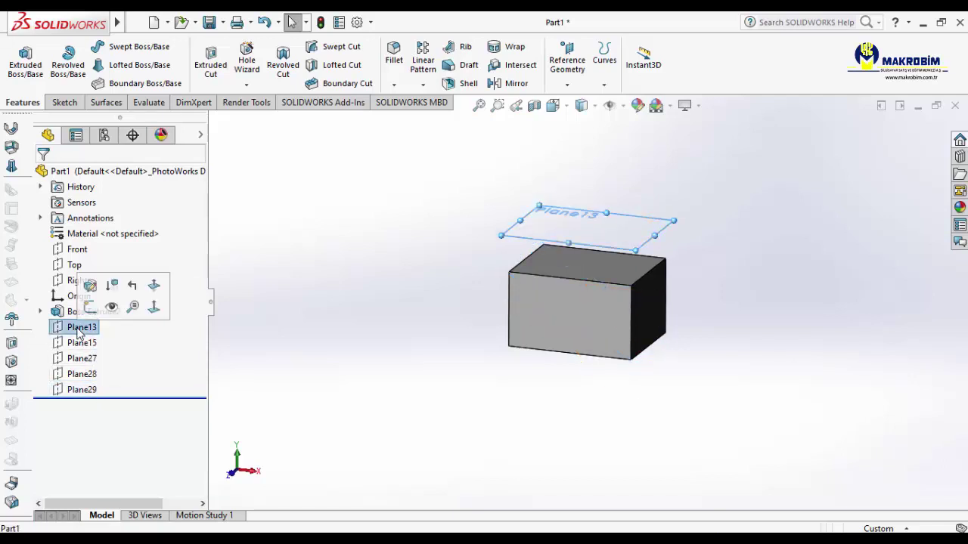
{"action": "right_click", "coordinate": [79, 331]}
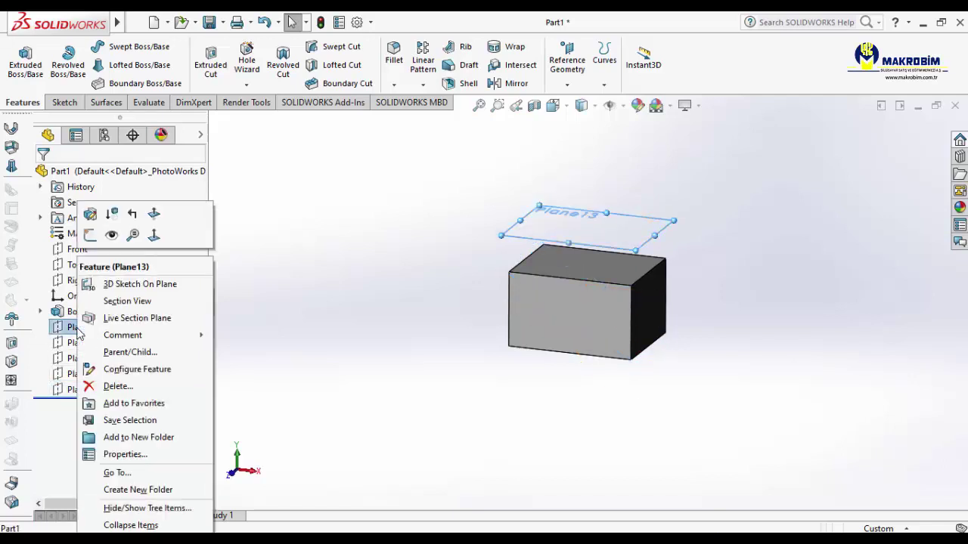
{"action": "left_click", "coordinate": [90, 235]}
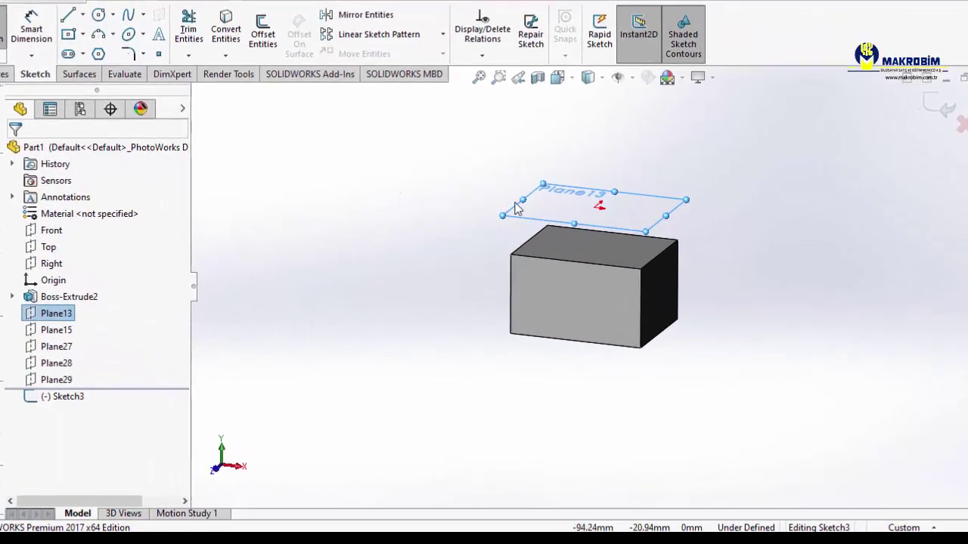
{"action": "right_click", "coordinate": [573, 209]}
{"action": "left_click", "coordinate": [561, 209]}
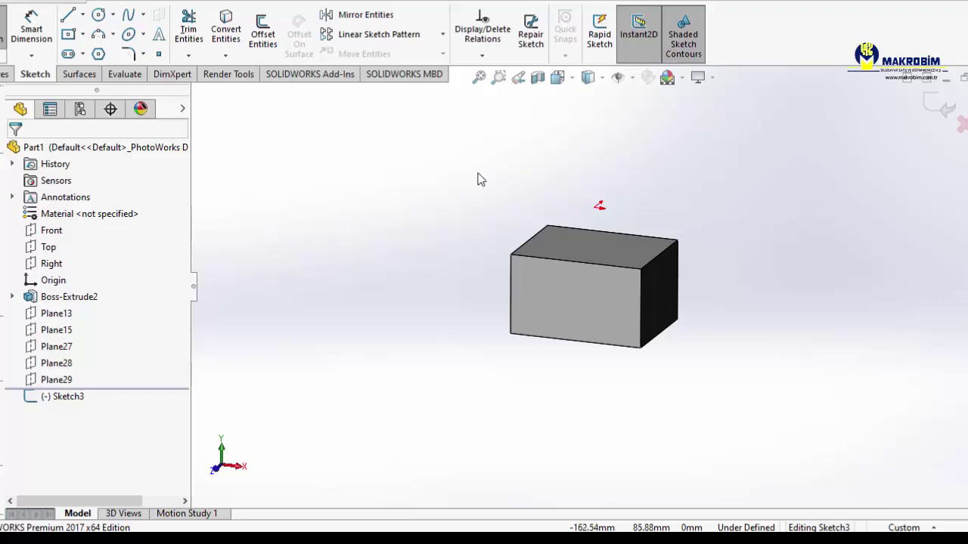
Step: Draw a circle centred at the origin with radius about 43.18 mm
{"action": "left_click", "coordinate": [101, 15]}
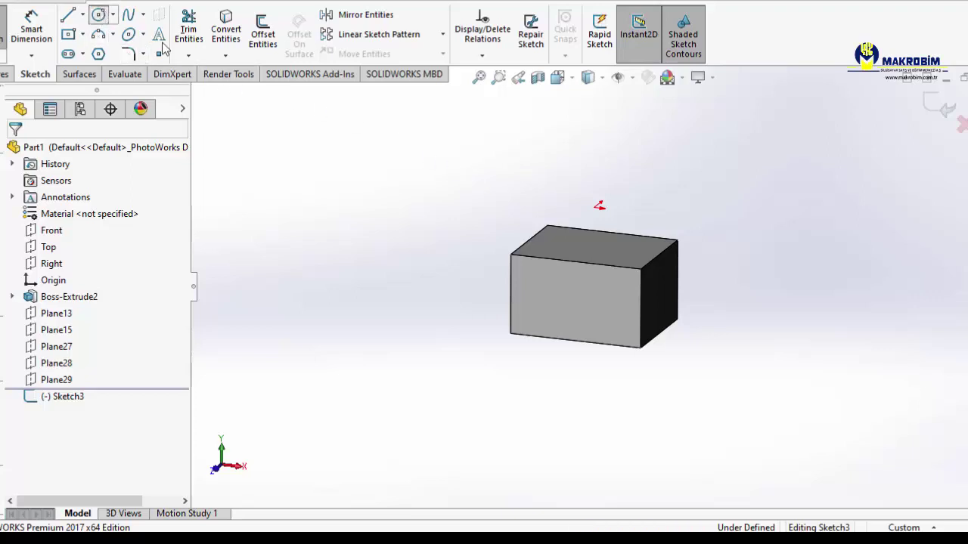
{"action": "left_click", "coordinate": [594, 208]}
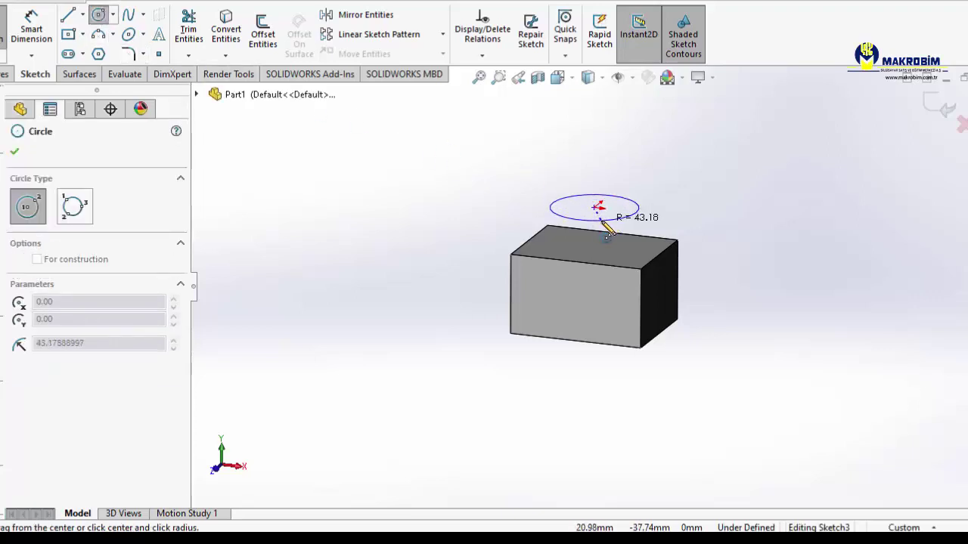
{"action": "left_click", "coordinate": [632, 217]}
{"action": "mouse_move", "coordinate": [424, 201]}
{"action": "middle_mouse_down"}
{"action": "mouse_move", "coordinate": [451, 205]}
{"action": "mouse_move", "coordinate": [489, 294]}
{"action": "mouse_move", "coordinate": [423, 214]}
{"action": "mouse_move", "coordinate": [419, 229]}
{"action": "middle_mouse_up"}
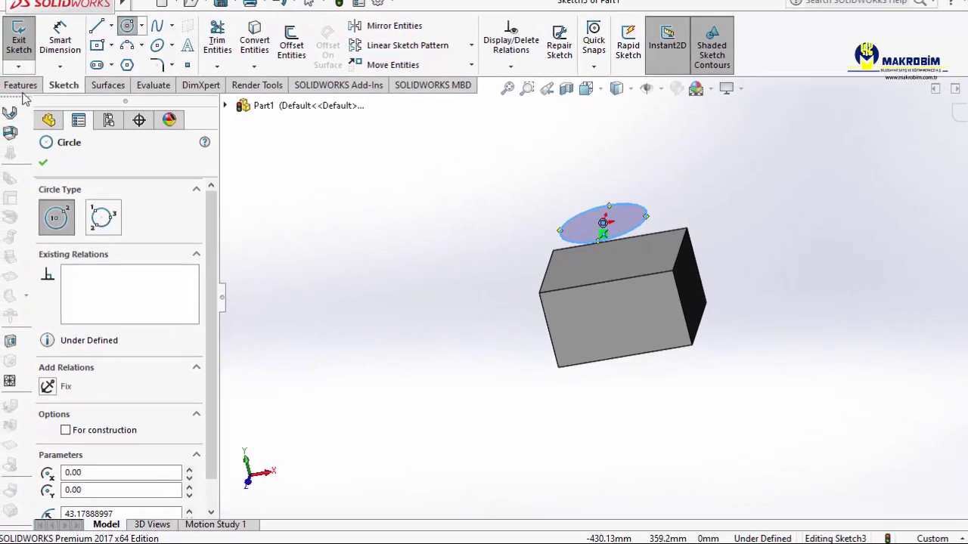
{"action": "left_click", "coordinate": [25, 87]}
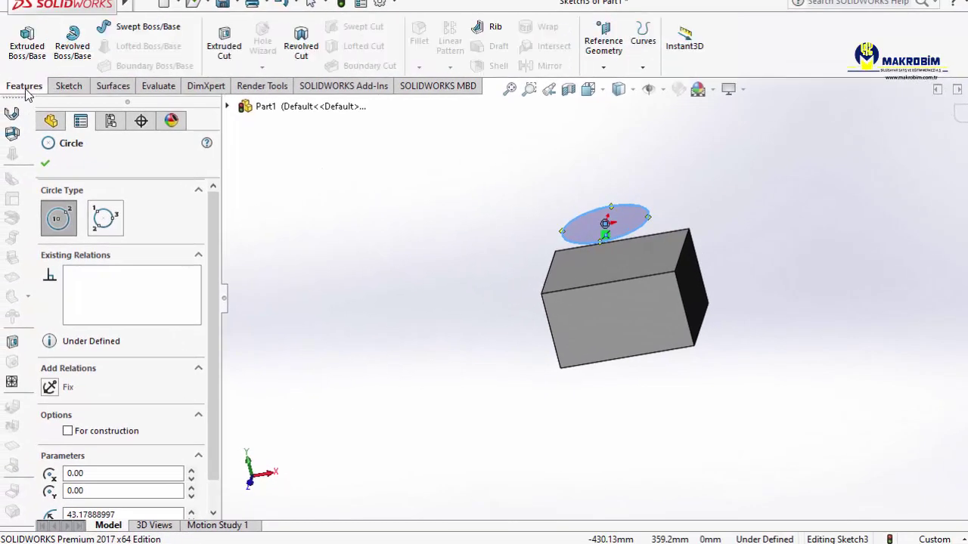
Step: Extrude the circle downward, Up To Surface at the box's top face, as Boss-Extrude3
{"action": "left_click", "coordinate": [27, 47]}
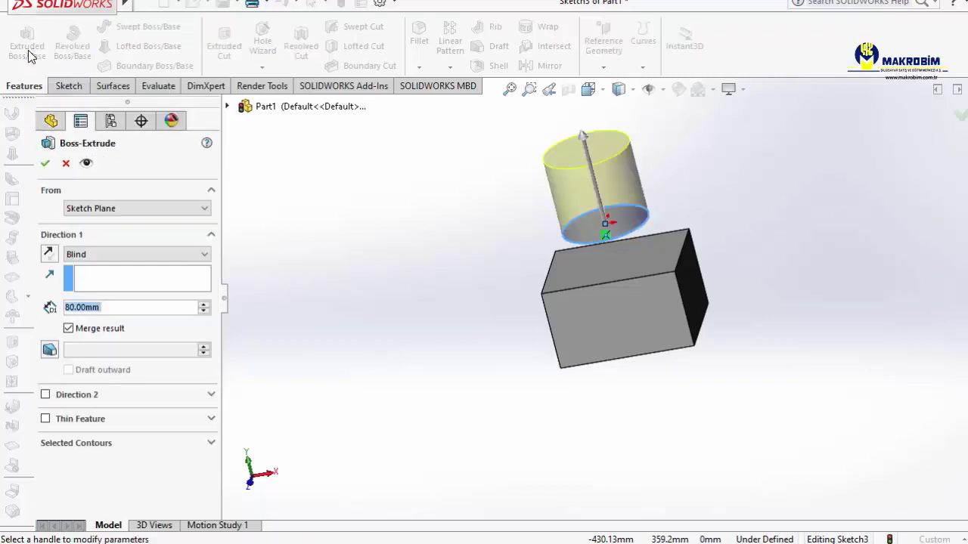
{"action": "left_click", "coordinate": [50, 257]}
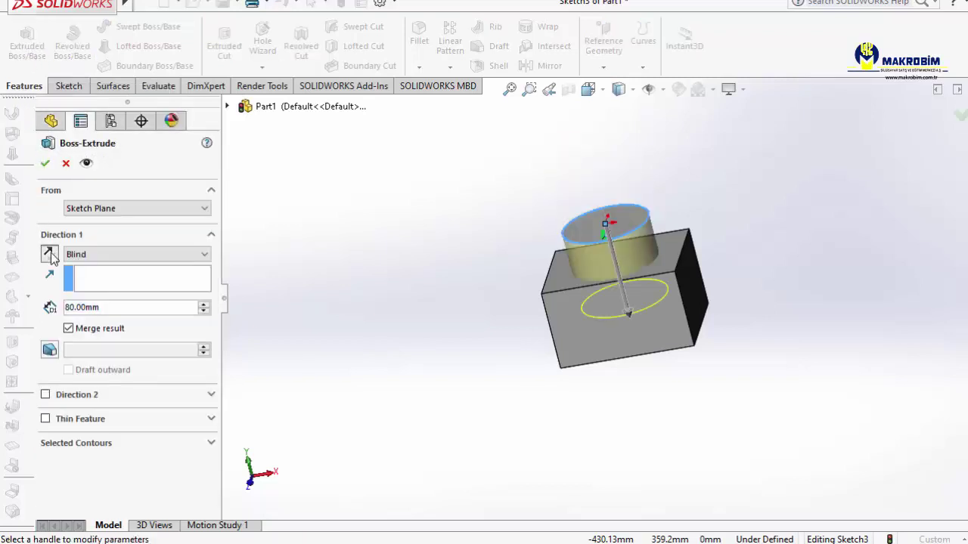
{"action": "left_click", "coordinate": [50, 256]}
{"action": "left_click", "coordinate": [50, 256]}
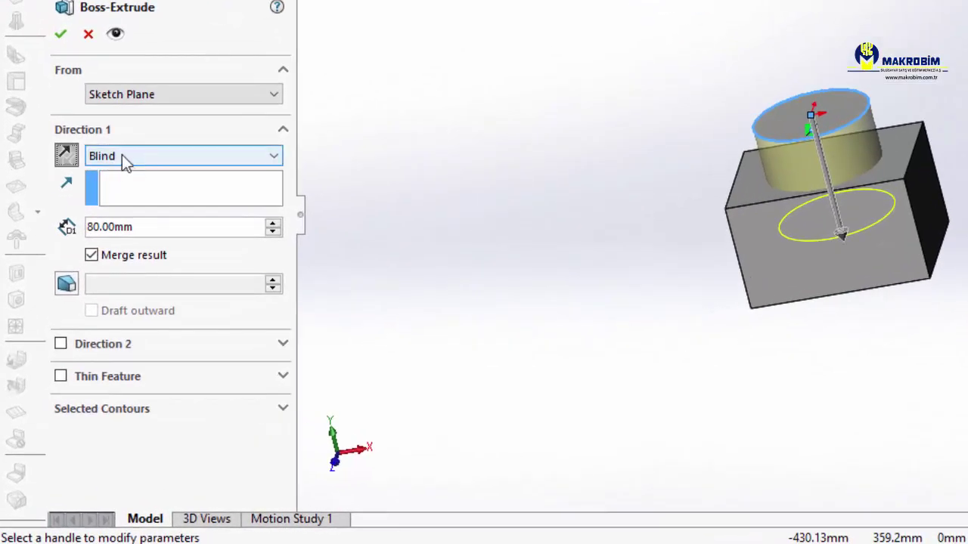
{"action": "left_click", "coordinate": [143, 156]}
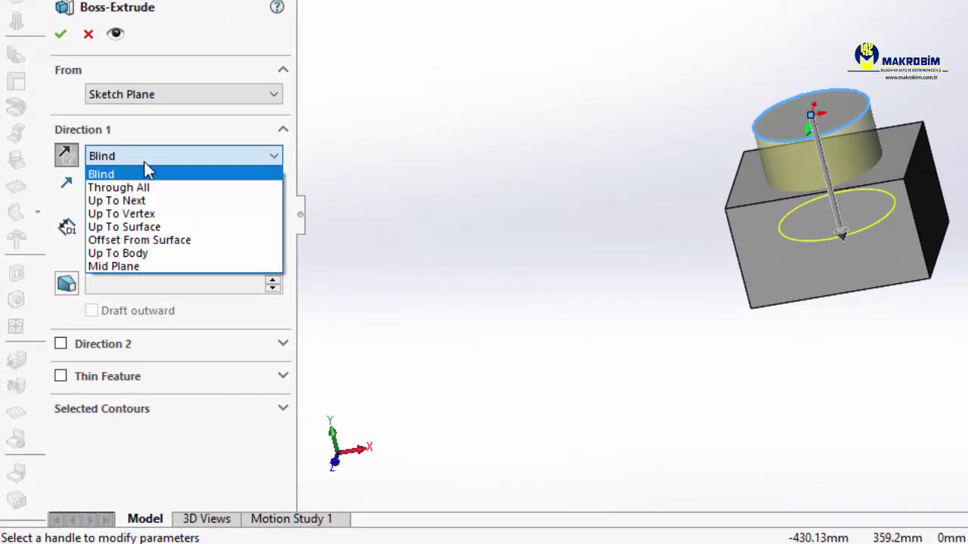
{"action": "left_click", "coordinate": [146, 229]}
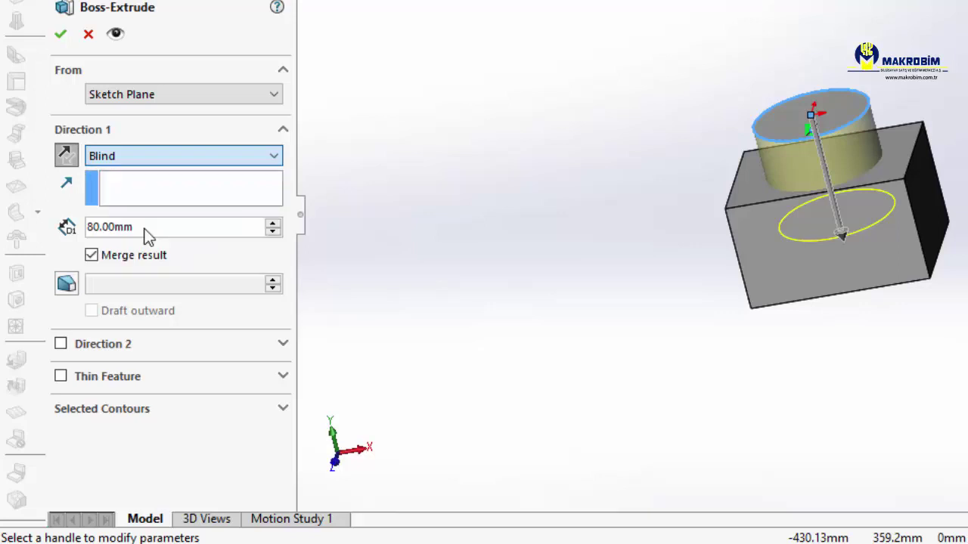
{"action": "left_click", "coordinate": [766, 189]}
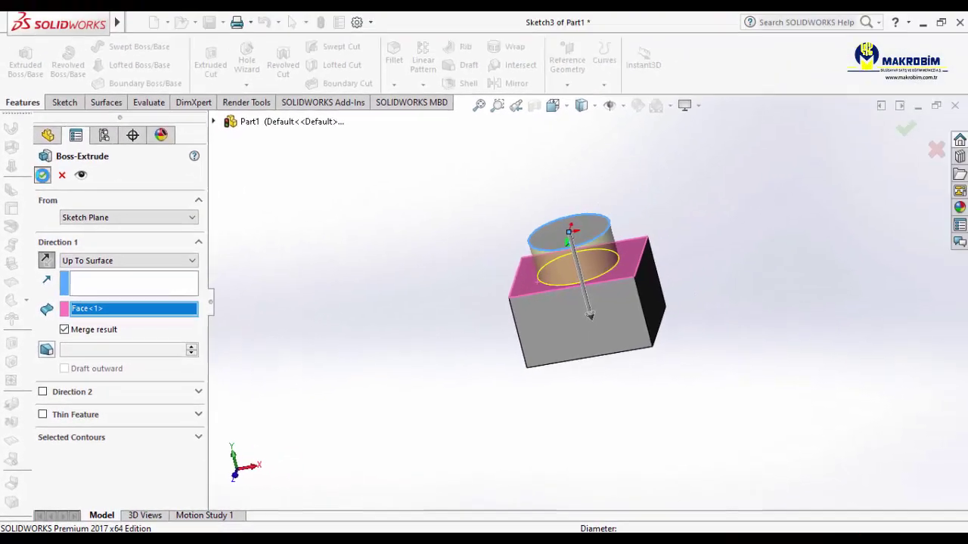
{"action": "left_click", "coordinate": [60, 35]}
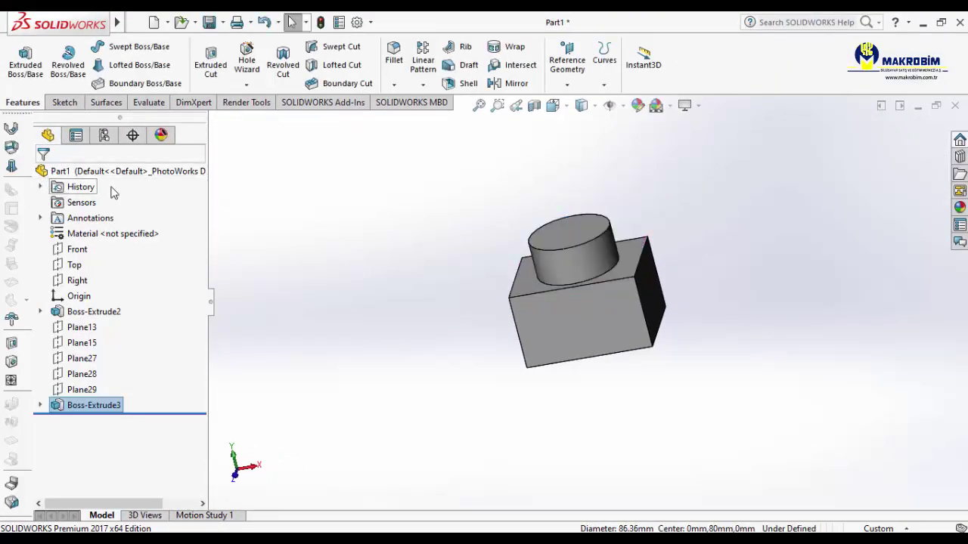
{"action": "mouse_move", "coordinate": [370, 281]}
{"action": "middle_mouse_down"}
{"action": "mouse_move", "coordinate": [417, 230]}
{"action": "mouse_move", "coordinate": [412, 258]}
{"action": "middle_mouse_up"}
{"action": "scroll", "coordinate": [475, 246], "scroll_direction": "down", "scroll_amount": 2}
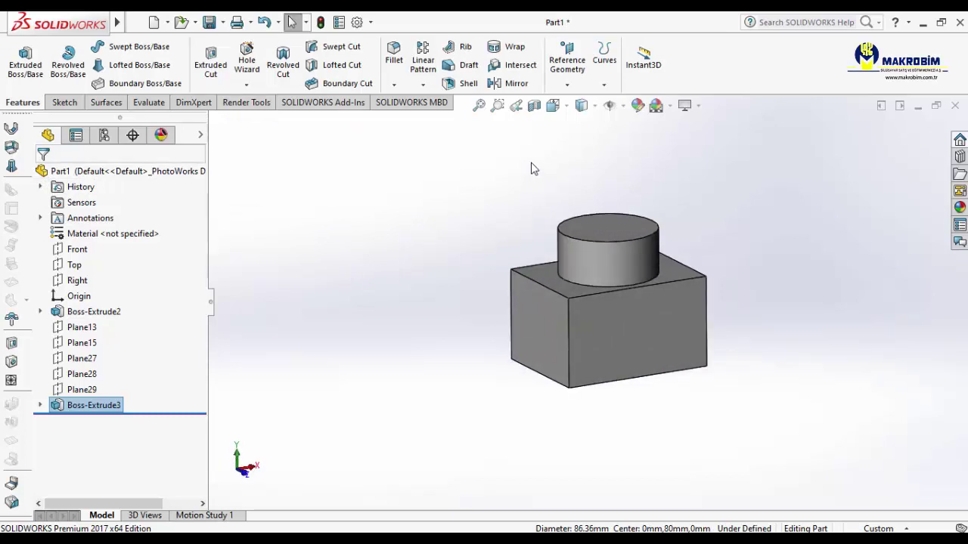
{"action": "left_click", "coordinate": [566, 86]}
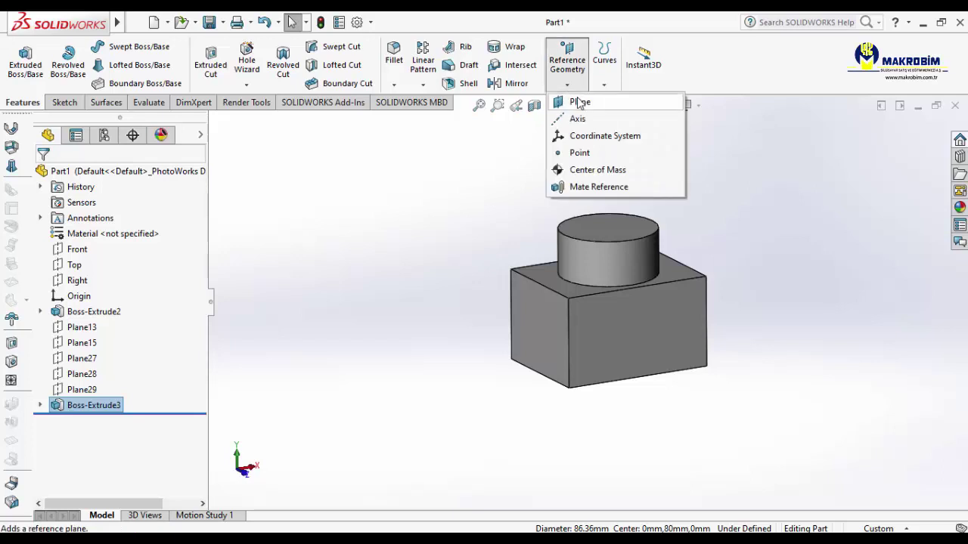
Step: Reference the cylinder's side face as Tangent and the box's front face as Perpendicular
{"action": "left_click", "coordinate": [580, 103]}
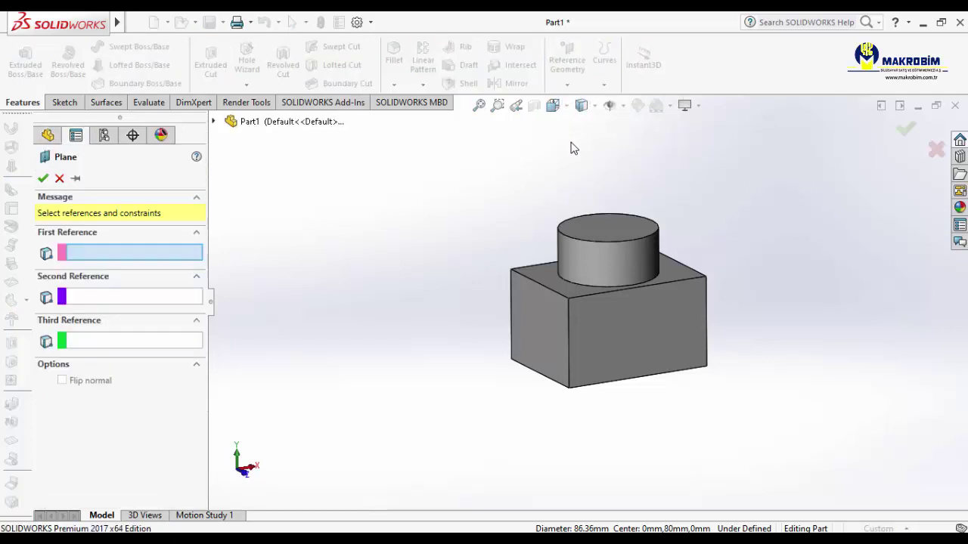
{"action": "left_click", "coordinate": [639, 272]}
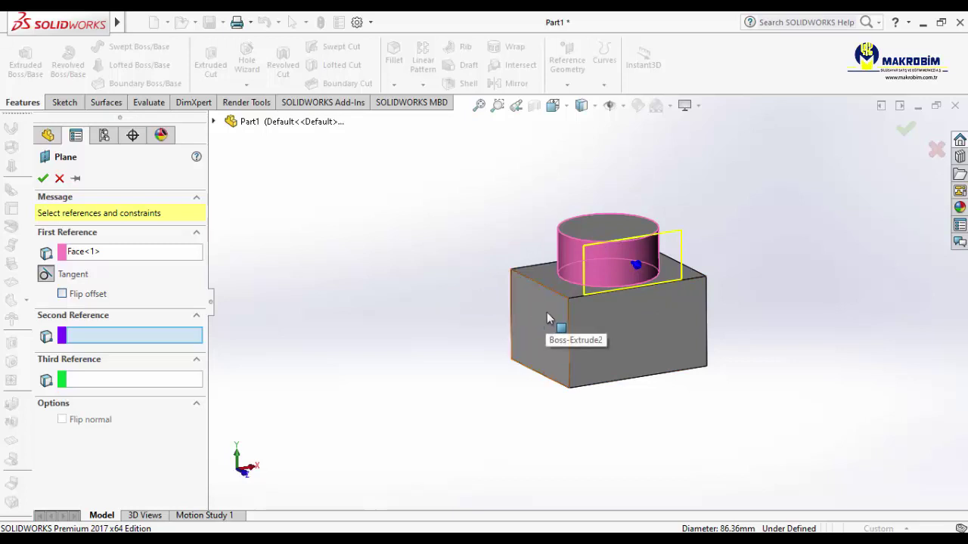
{"action": "left_click", "coordinate": [607, 320]}
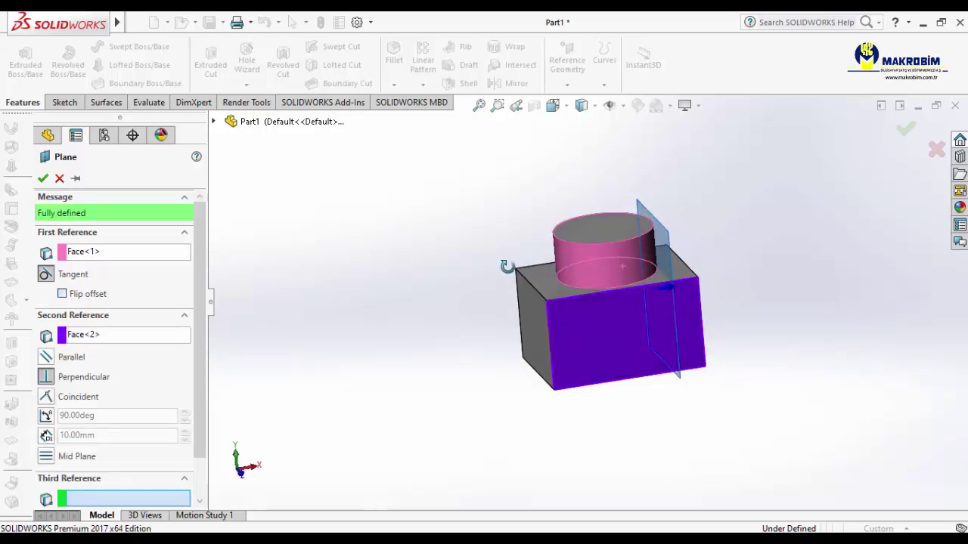
{"action": "mouse_move", "coordinate": [533, 264]}
{"action": "middle_mouse_down"}
{"action": "mouse_move", "coordinate": [505, 265]}
{"action": "mouse_move", "coordinate": [616, 278]}
{"action": "middle_mouse_up"}
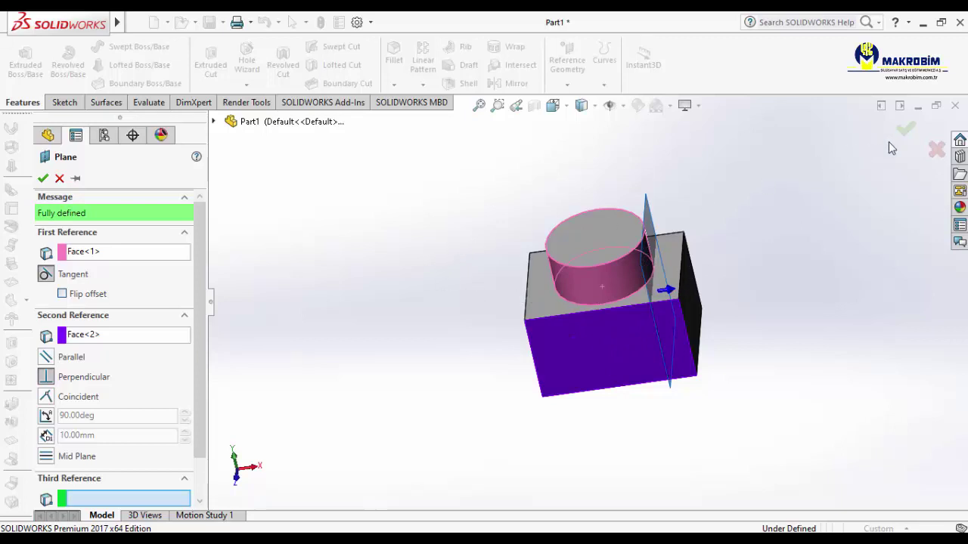
Step: Accept the tangent plane as Plane30 and orbit around it to inspect
{"action": "left_click", "coordinate": [907, 132]}
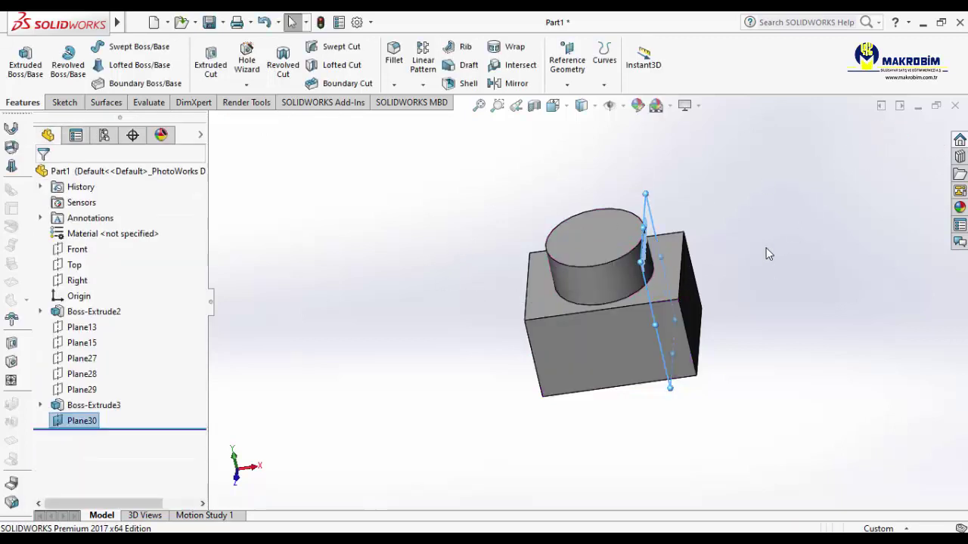
{"action": "mouse_move", "coordinate": [798, 193]}
{"action": "middle_mouse_down"}
{"action": "mouse_move", "coordinate": [832, 199]}
{"action": "mouse_move", "coordinate": [816, 219]}
{"action": "mouse_move", "coordinate": [778, 199]}
{"action": "mouse_move", "coordinate": [713, 237]}
{"action": "mouse_move", "coordinate": [724, 246]}
{"action": "mouse_move", "coordinate": [760, 226]}
{"action": "mouse_move", "coordinate": [797, 233]}
{"action": "middle_mouse_up"}
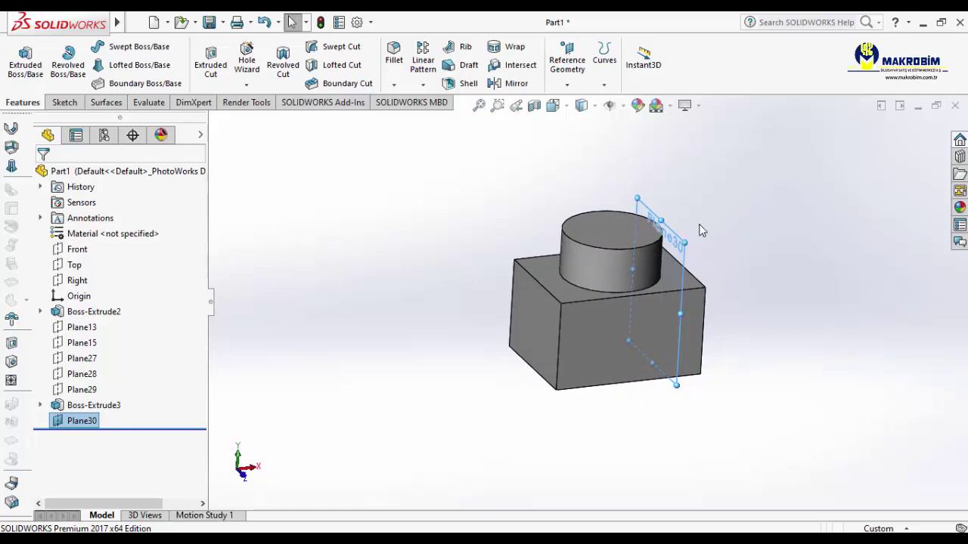
{"action": "mouse_move", "coordinate": [699, 231]}
{"action": "middle_mouse_down"}
{"action": "mouse_move", "coordinate": [680, 218]}
{"action": "mouse_move", "coordinate": [652, 227]}
{"action": "middle_mouse_up"}
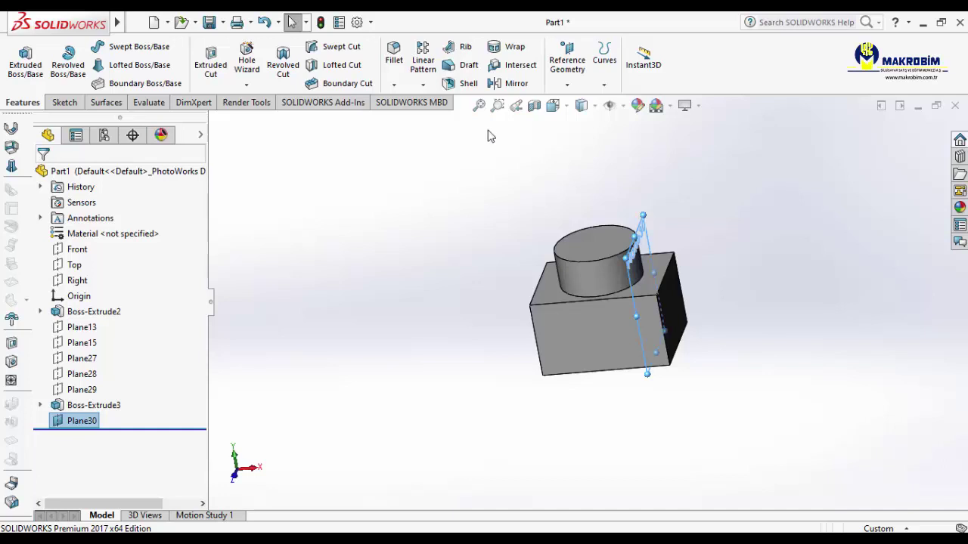
Step: Create a new part, Part2, and start Sketch1 on its Top plane
{"action": "left_click", "coordinate": [155, 22]}
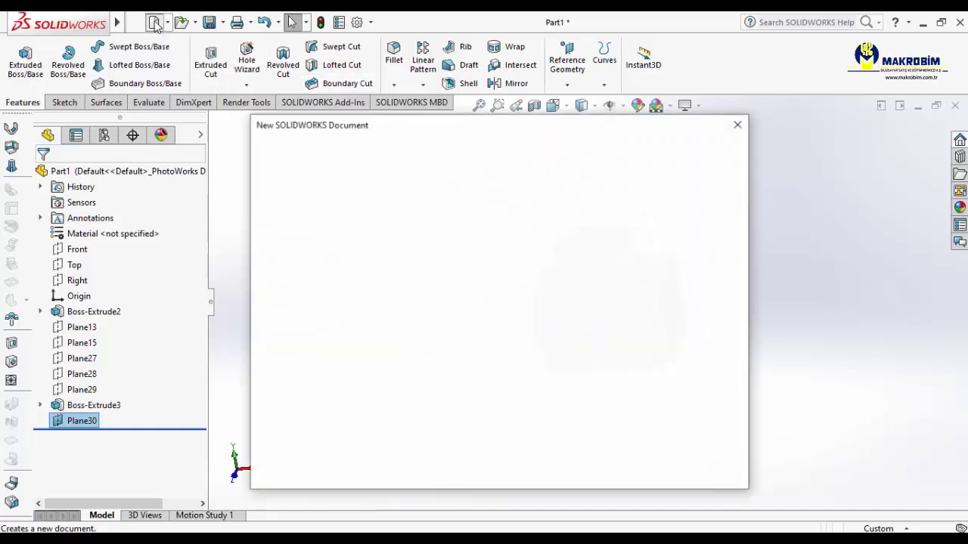
{"action": "left_click", "coordinate": [567, 461]}
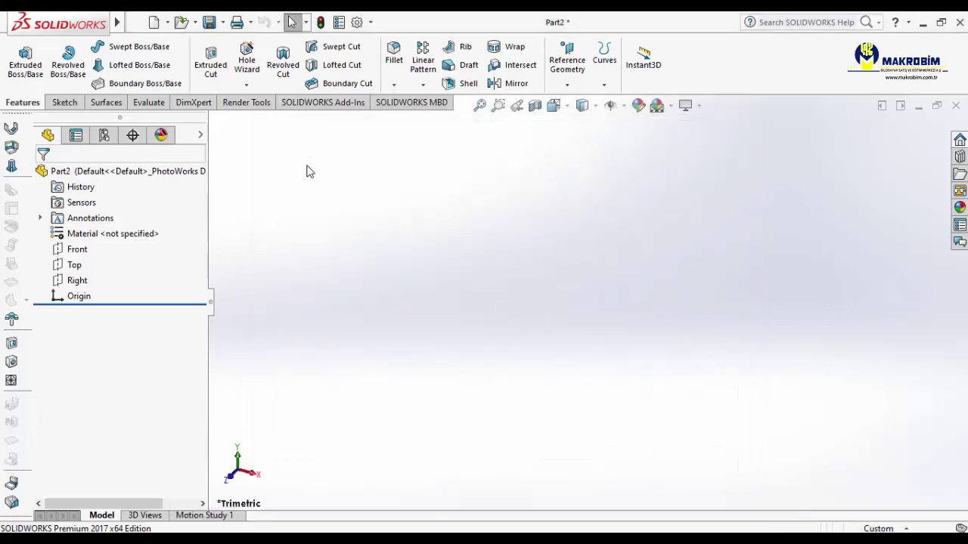
{"action": "right_click", "coordinate": [74, 266]}
{"action": "left_click", "coordinate": [85, 242]}
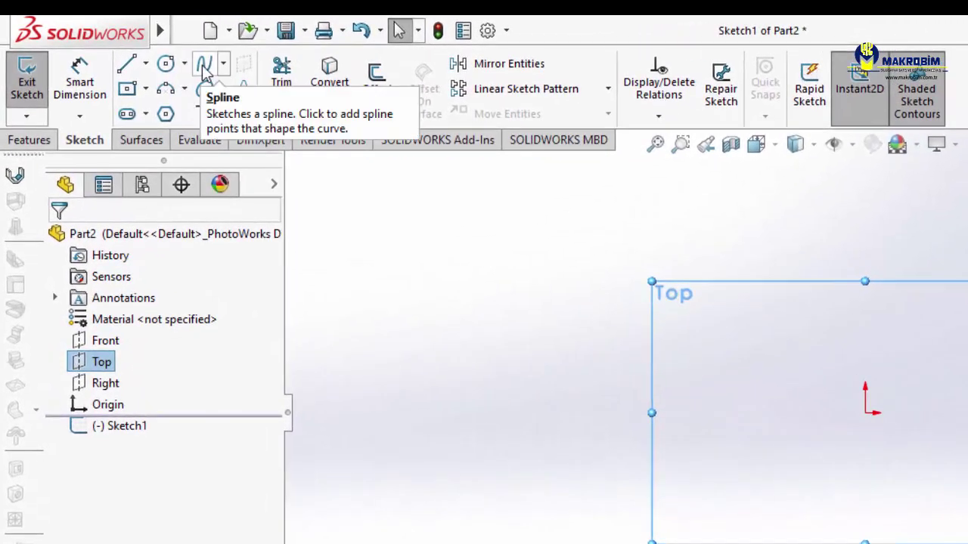
{"action": "left_click", "coordinate": [206, 67]}
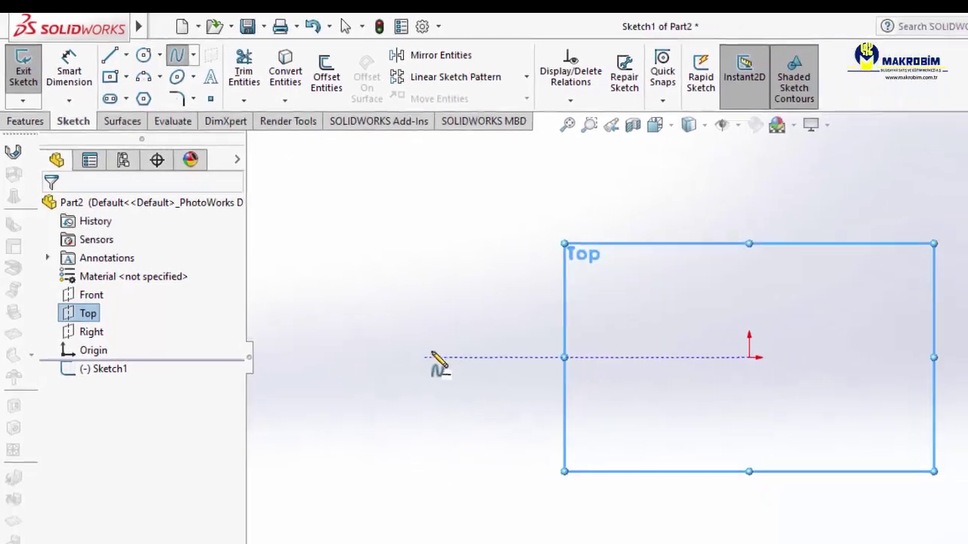
{"action": "left_click", "coordinate": [357, 302]}
{"action": "left_click", "coordinate": [452, 264]}
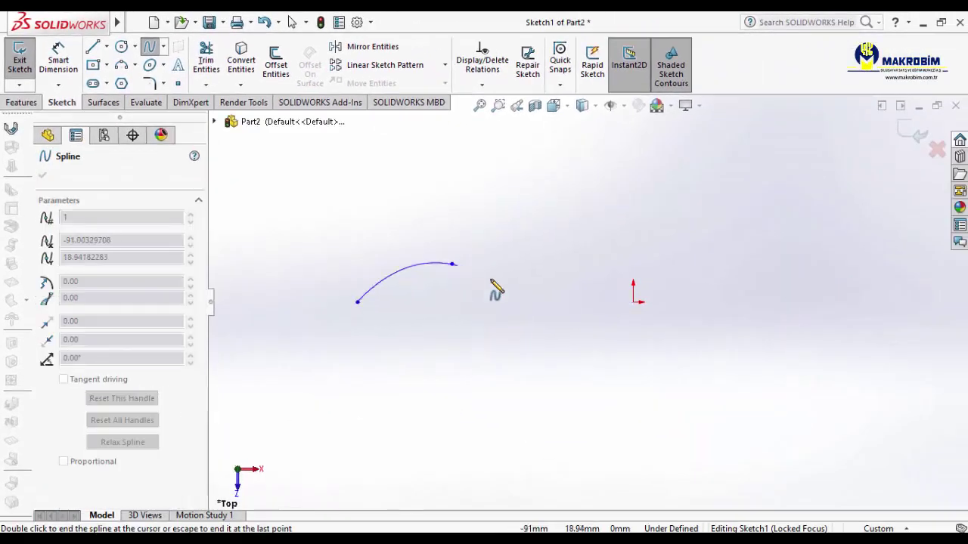
{"action": "left_click", "coordinate": [587, 317]}
{"action": "left_click", "coordinate": [739, 255]}
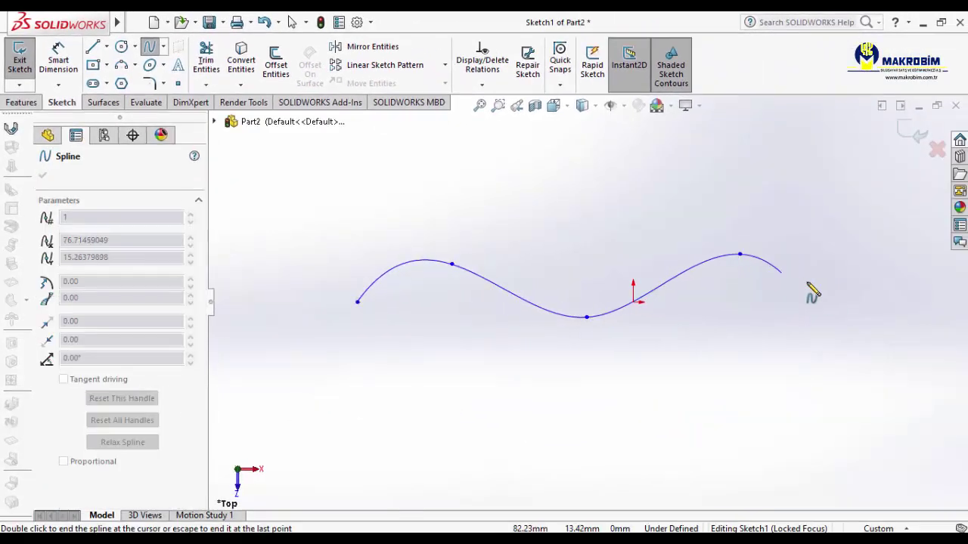
{"action": "right_click", "coordinate": [856, 316]}
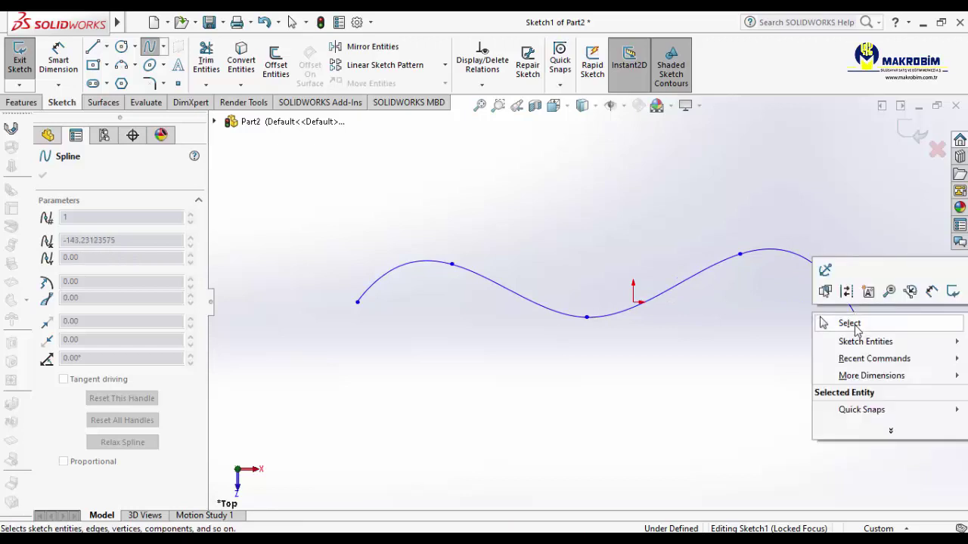
{"action": "left_click", "coordinate": [855, 325]}
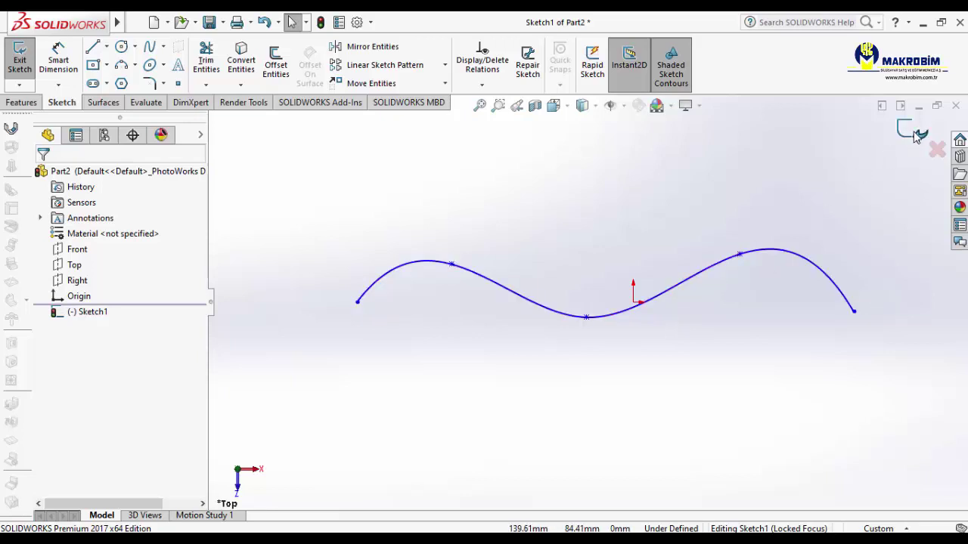
{"action": "left_click", "coordinate": [914, 134]}
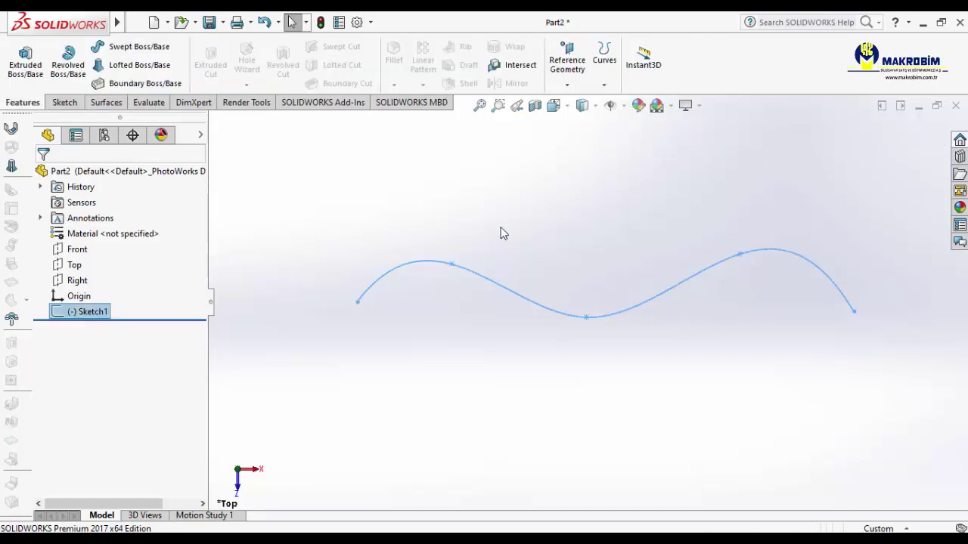
{"action": "left_click", "coordinate": [497, 201]}
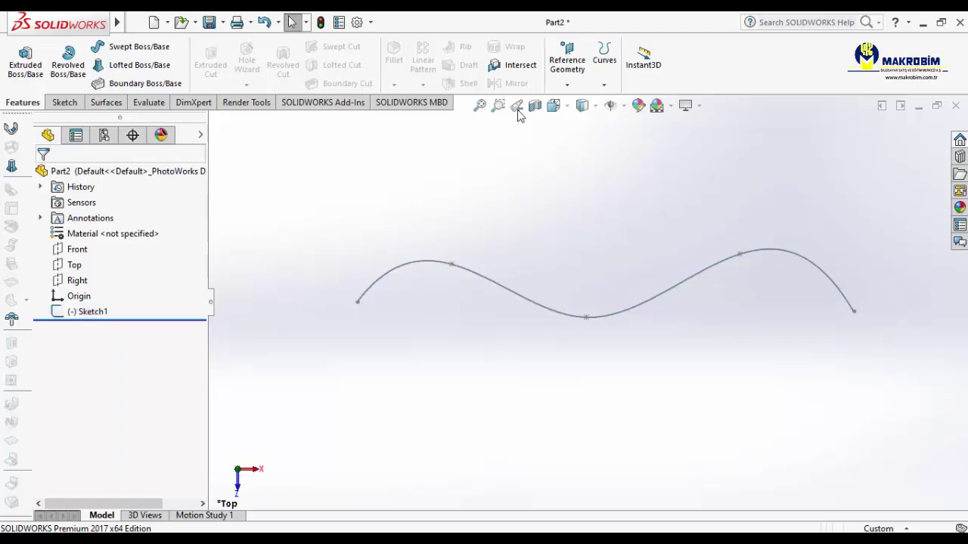
Step: Create Plane1 perpendicular to the spline and coincident with the spline's start point
{"action": "left_click", "coordinate": [567, 83]}
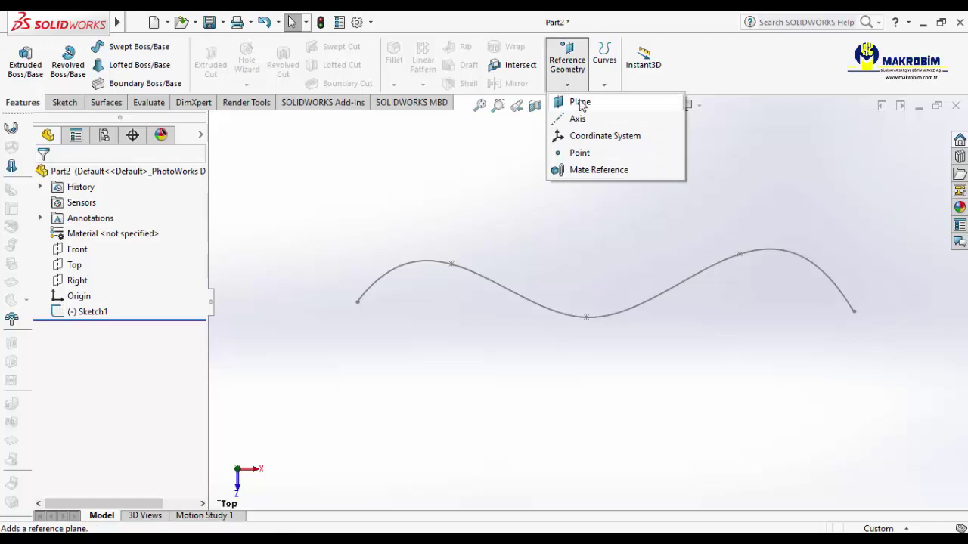
{"action": "left_click", "coordinate": [580, 104]}
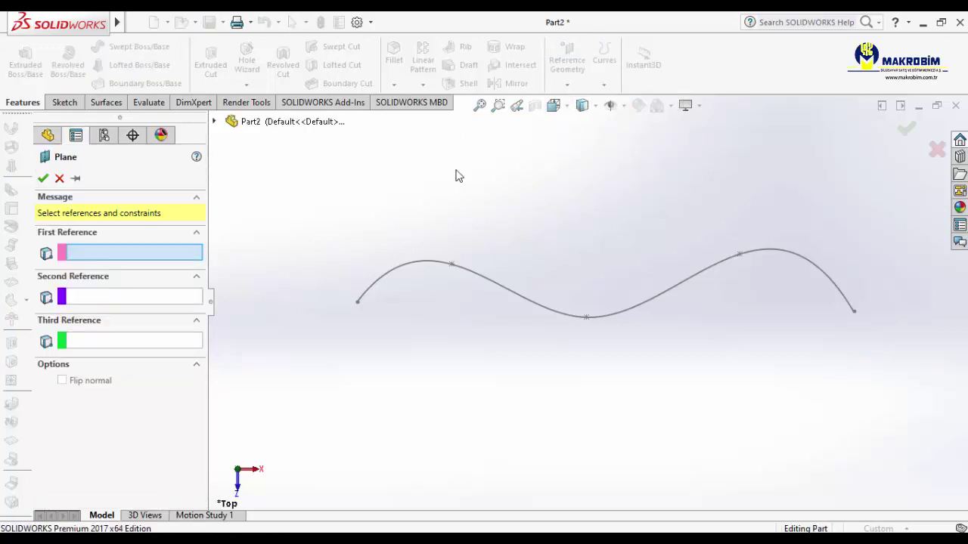
{"action": "left_click", "coordinate": [414, 268]}
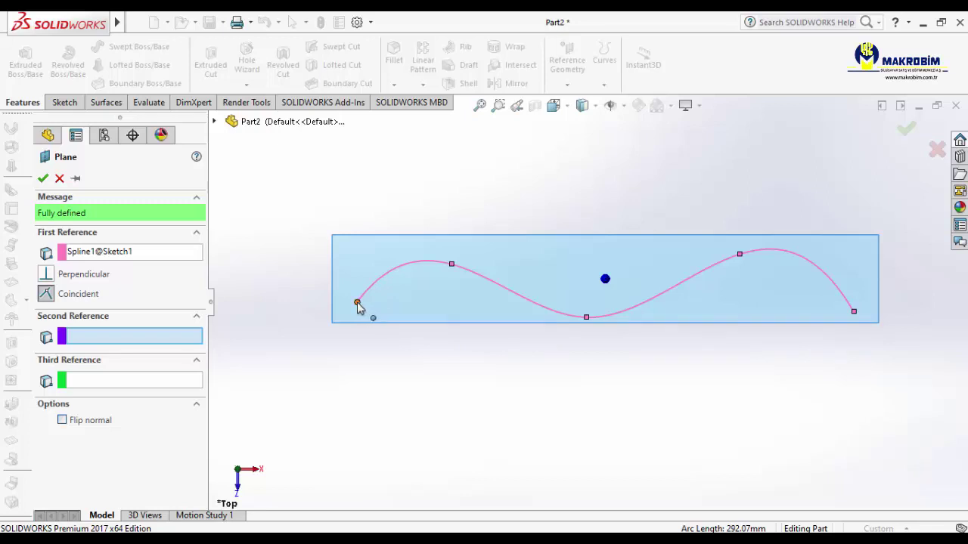
{"action": "left_click", "coordinate": [357, 303]}
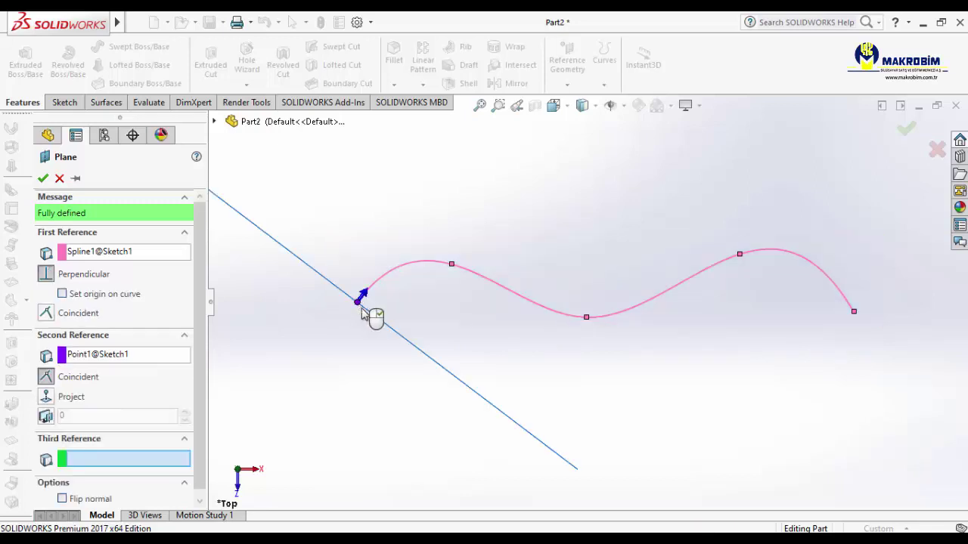
{"action": "mouse_move", "coordinate": [421, 346]}
{"action": "middle_mouse_down"}
{"action": "mouse_move", "coordinate": [429, 335]}
{"action": "mouse_move", "coordinate": [420, 293]}
{"action": "mouse_move", "coordinate": [385, 281]}
{"action": "mouse_move", "coordinate": [438, 386]}
{"action": "mouse_move", "coordinate": [441, 428]}
{"action": "mouse_move", "coordinate": [466, 421]}
{"action": "mouse_move", "coordinate": [458, 398]}
{"action": "mouse_move", "coordinate": [435, 390]}
{"action": "middle_mouse_up"}
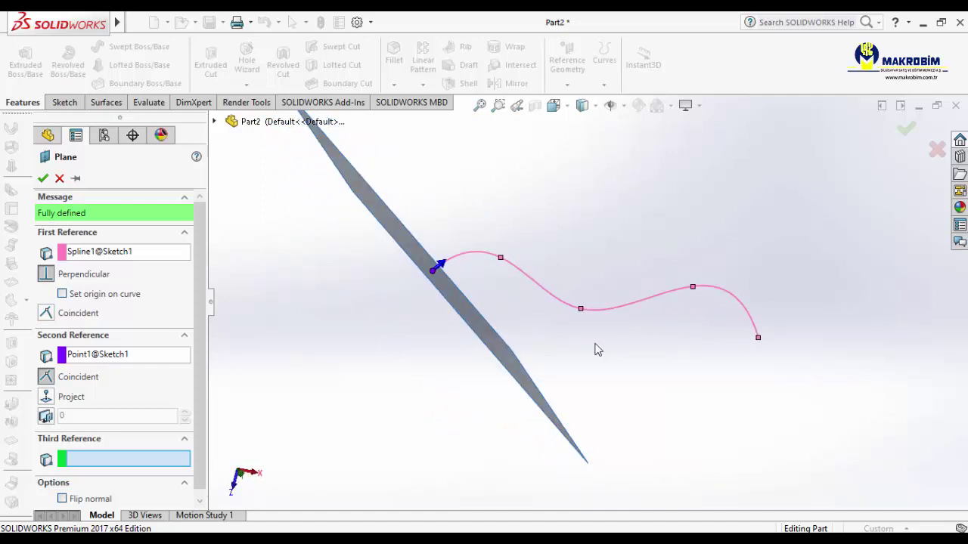
{"action": "left_click", "coordinate": [909, 130]}
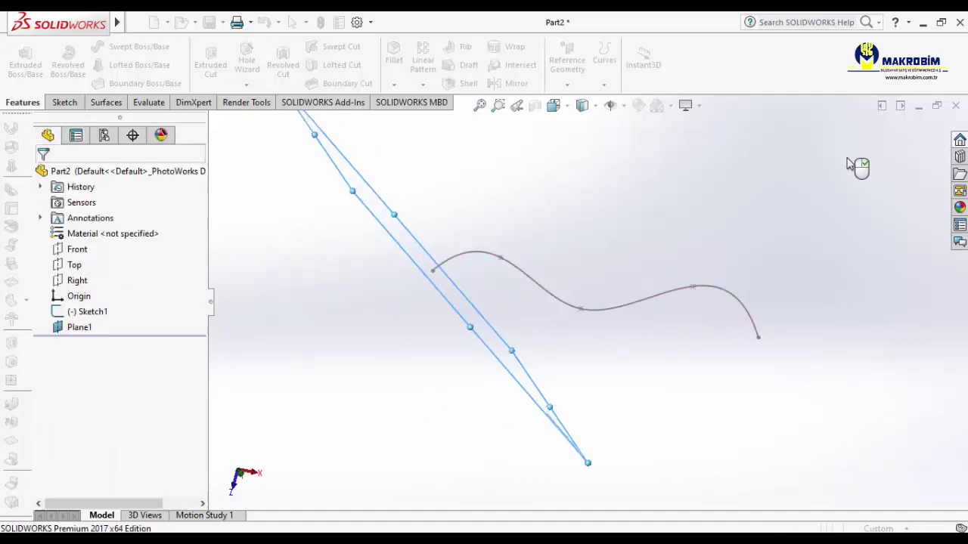
{"action": "mouse_move", "coordinate": [445, 295]}
{"action": "middle_mouse_down"}
{"action": "mouse_move", "coordinate": [499, 217]}
{"action": "mouse_move", "coordinate": [480, 212]}
{"action": "middle_mouse_up"}
{"action": "right_click", "coordinate": [479, 211]}
Step: Start Sketch2 on Plane1
{"action": "left_click", "coordinate": [509, 190]}
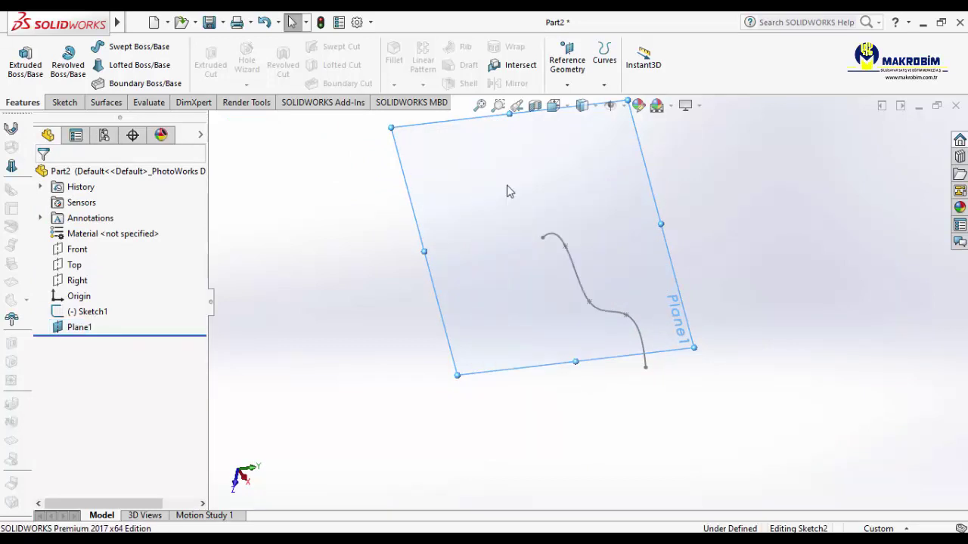
{"action": "mouse_move", "coordinate": [605, 199]}
{"action": "middle_mouse_down"}
{"action": "mouse_move", "coordinate": [607, 189]}
{"action": "mouse_move", "coordinate": [663, 199]}
{"action": "mouse_move", "coordinate": [670, 212]}
{"action": "middle_mouse_up"}
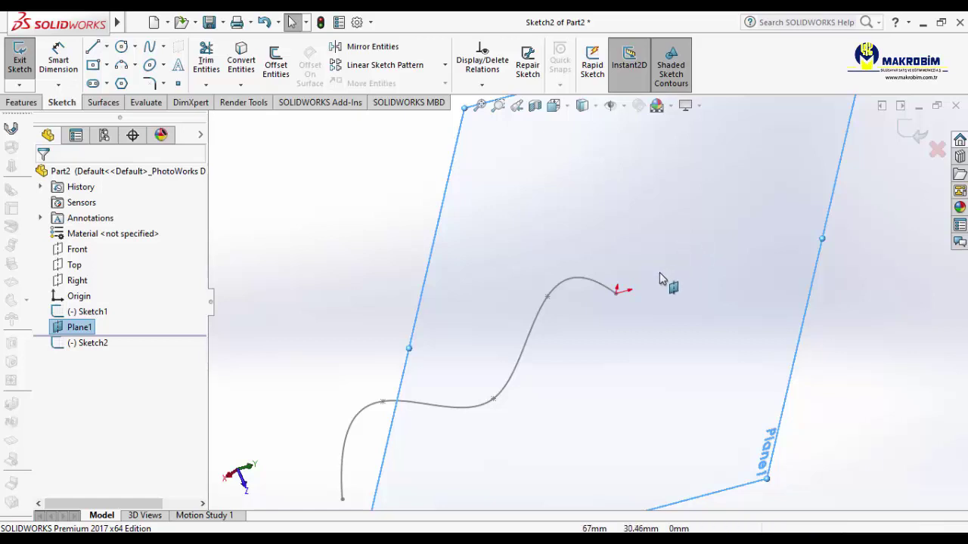
{"action": "scroll", "coordinate": [660, 275], "scroll_direction": "down", "scroll_amount": 2}
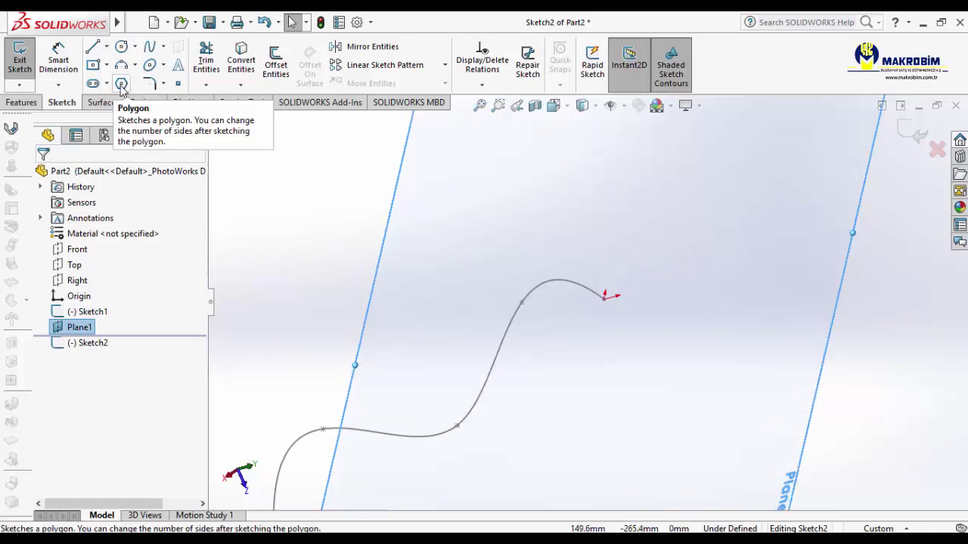
Step: Draw an 8-sided polygon centred on the spline's endpoint, then exit the sketch
{"action": "left_click", "coordinate": [121, 84]}
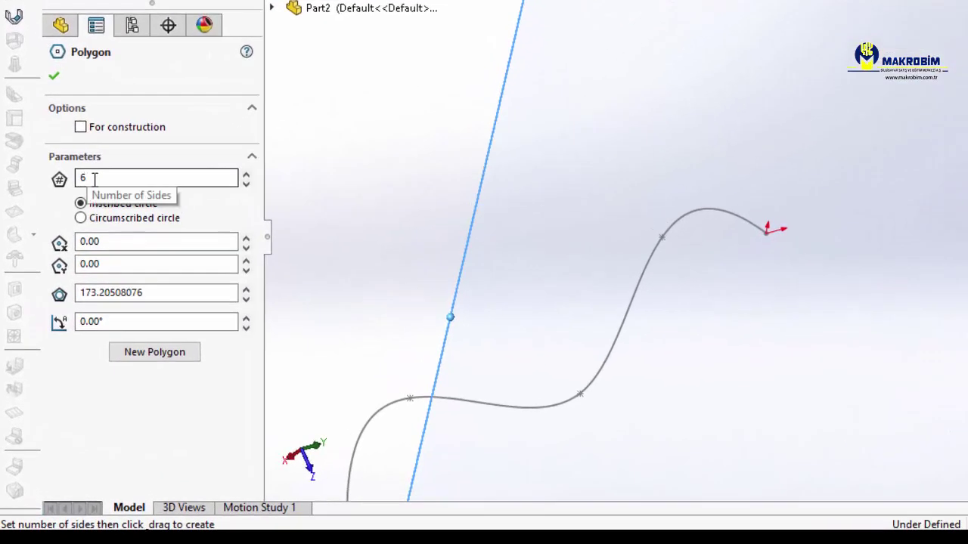
{"action": "left_click", "coordinate": [245, 175]}
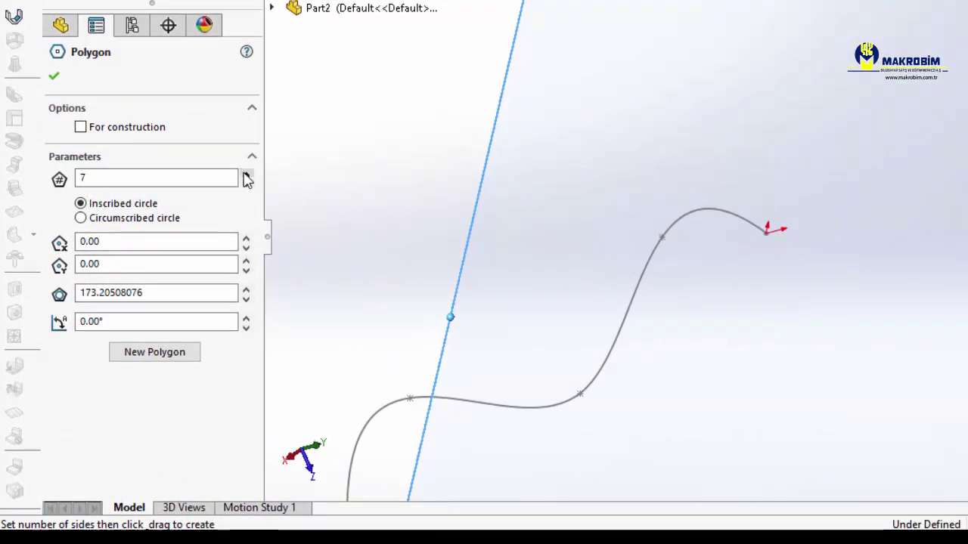
{"action": "left_click", "coordinate": [246, 175]}
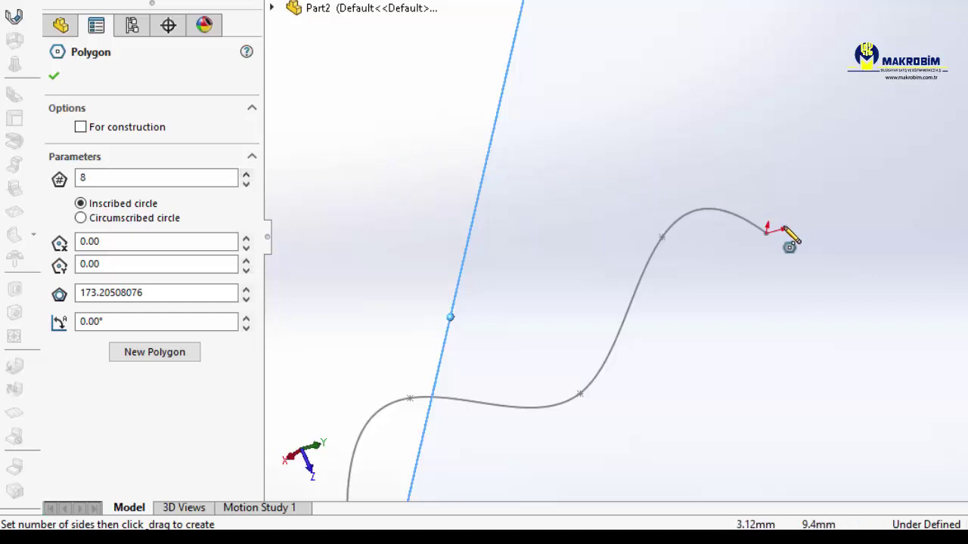
{"action": "left_click_drag", "start_coordinate": [768, 231], "coordinate": [775, 246]}
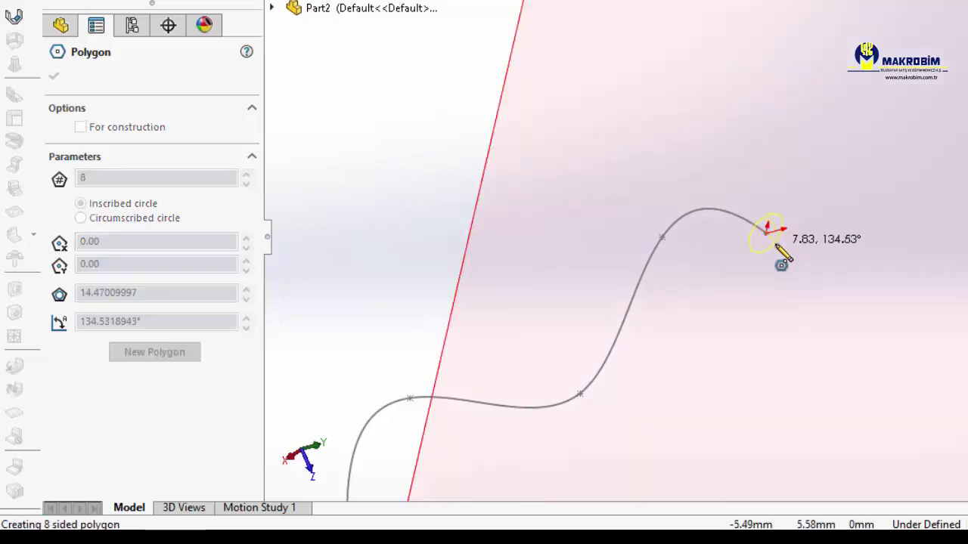
{"action": "scroll", "coordinate": [775, 246], "scroll_direction": "up", "scroll_amount": 1}
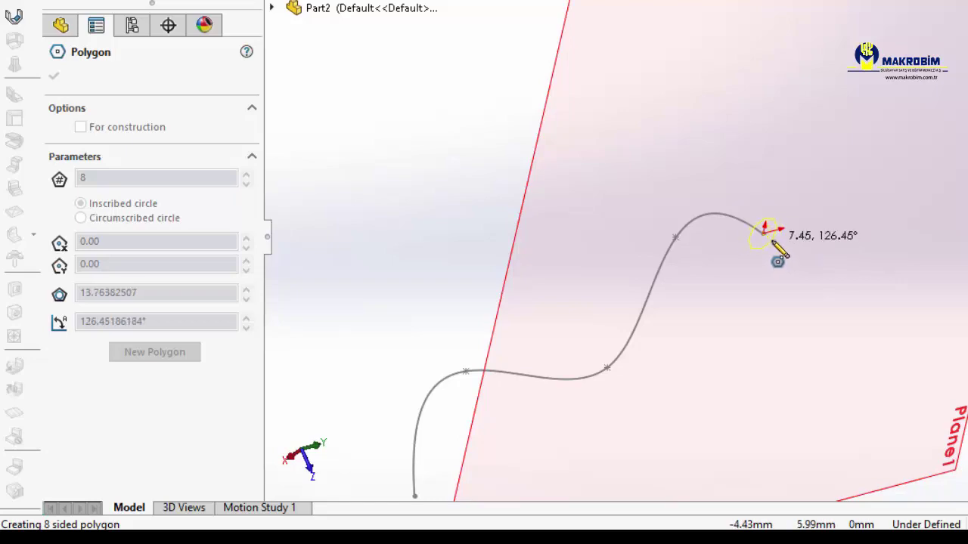
{"action": "left_click", "coordinate": [773, 244]}
{"action": "scroll", "coordinate": [815, 223], "scroll_direction": "down", "scroll_amount": 2}
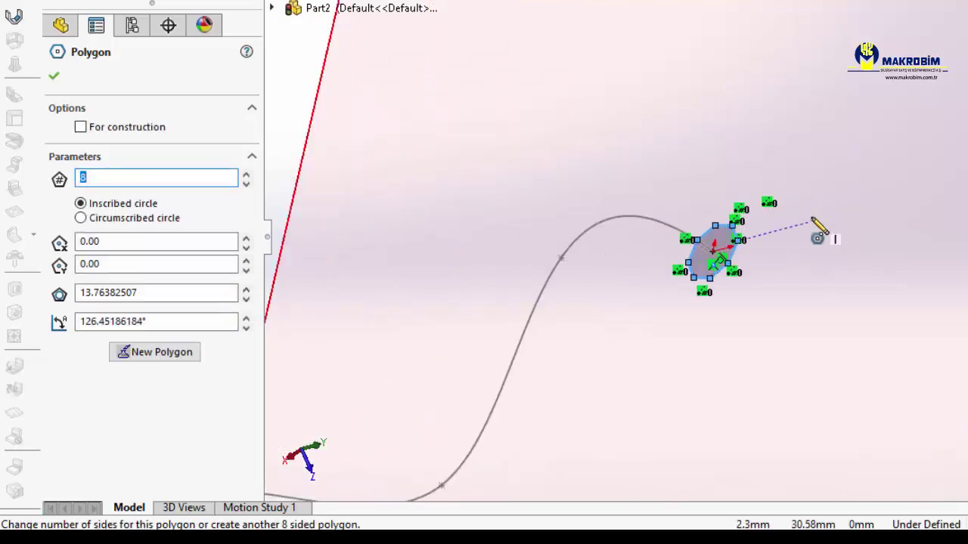
{"action": "scroll", "coordinate": [804, 233], "scroll_direction": "up", "scroll_amount": 2}
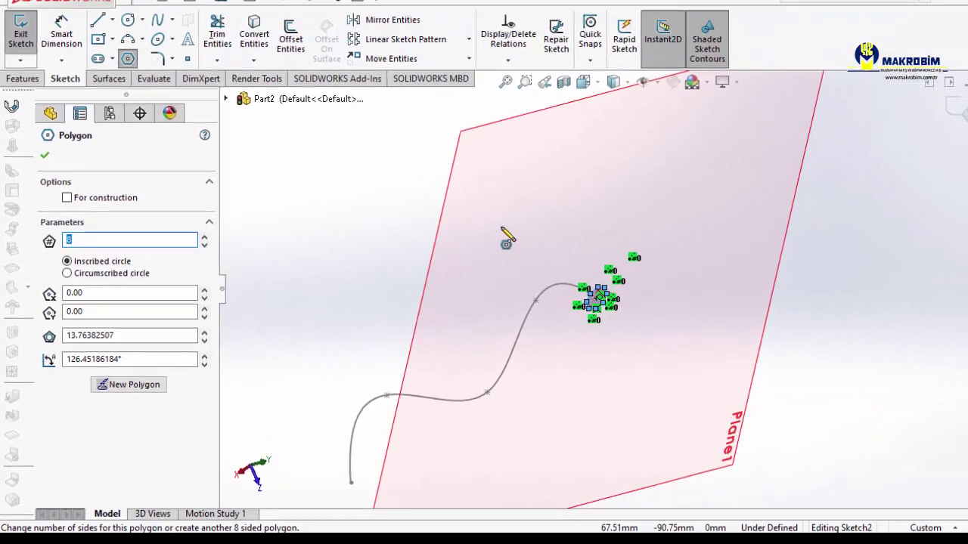
{"action": "key", "text": "Escape"}
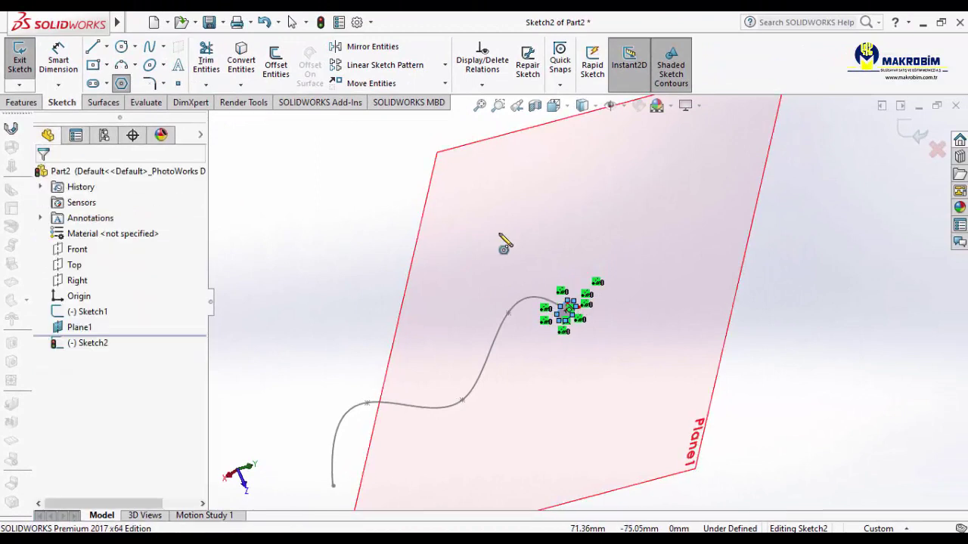
{"action": "left_click", "coordinate": [902, 130]}
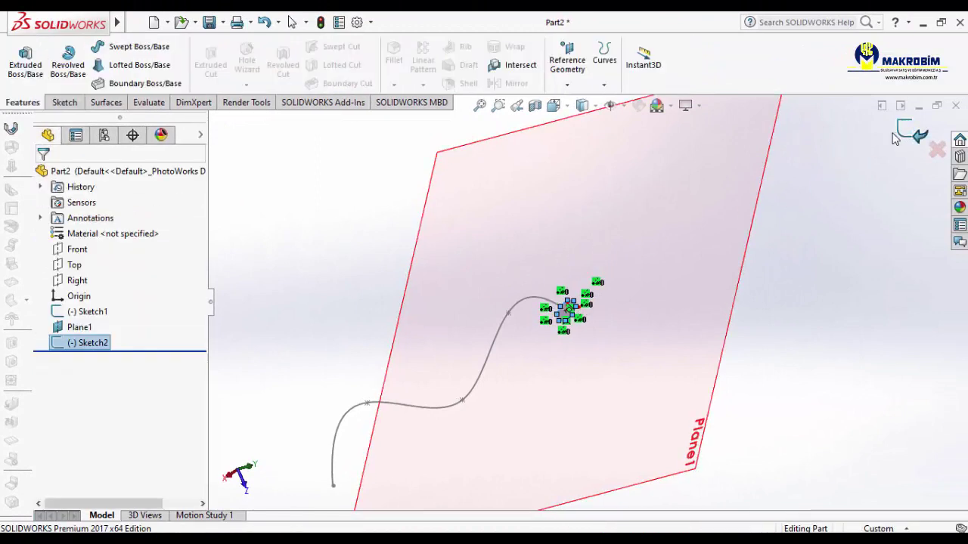
Step: Hide Plane1, leaving only the spline path and octagon profile visible
{"action": "middle_click_drag", "start_coordinate": [774, 182], "coordinate": [722, 212]}
{"action": "mouse_move", "coordinate": [691, 255]}
{"action": "middle_mouse_down"}
{"action": "mouse_move", "coordinate": [692, 205]}
{"action": "mouse_move", "coordinate": [721, 186]}
{"action": "mouse_move", "coordinate": [748, 203]}
{"action": "mouse_move", "coordinate": [683, 262]}
{"action": "middle_mouse_up"}
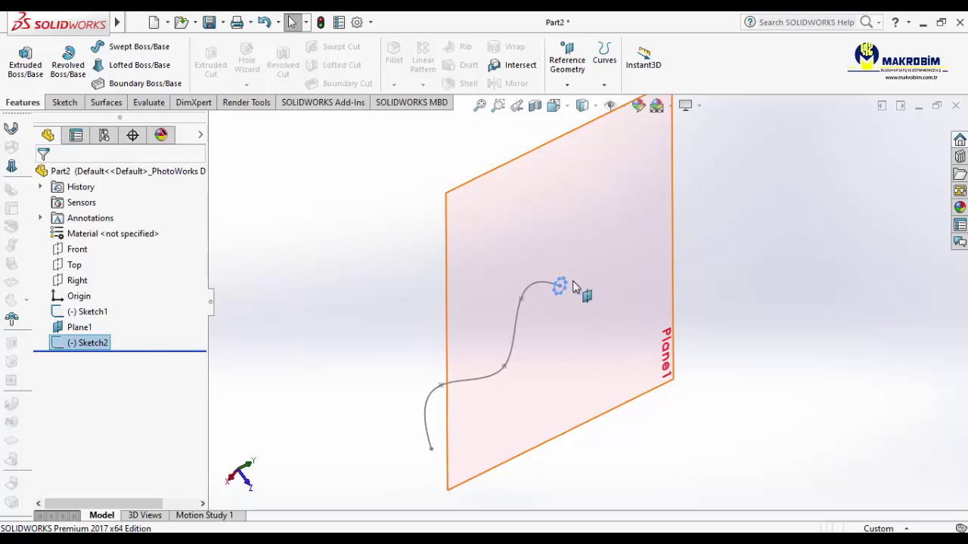
{"action": "left_click", "coordinate": [596, 189]}
{"action": "right_click", "coordinate": [599, 190]}
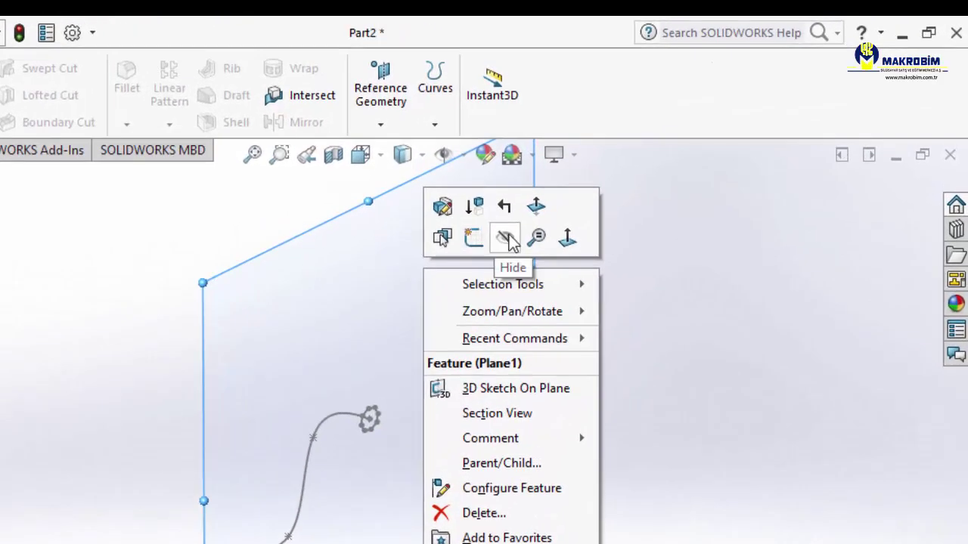
{"action": "left_click", "coordinate": [507, 238]}
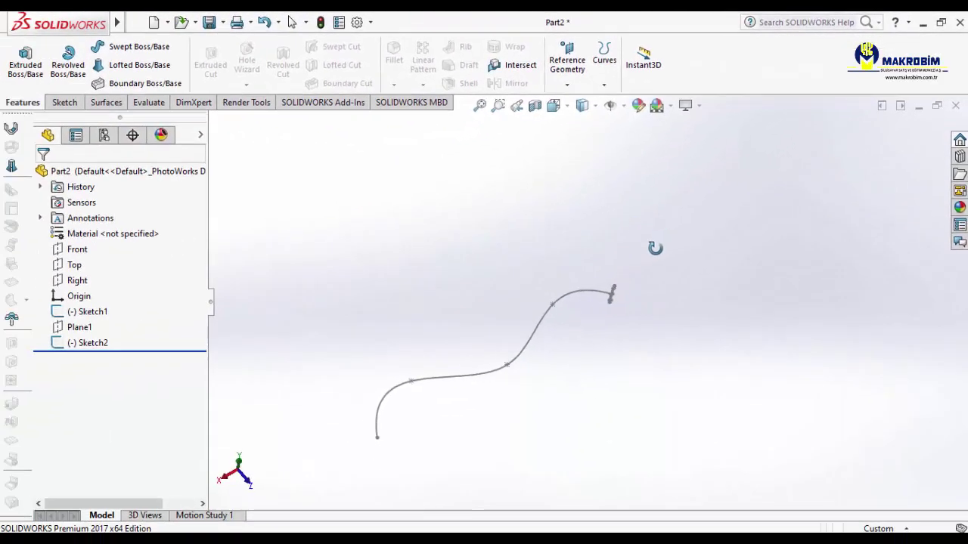
{"action": "middle_click_drag", "start_coordinate": [655, 248], "coordinate": [609, 233]}
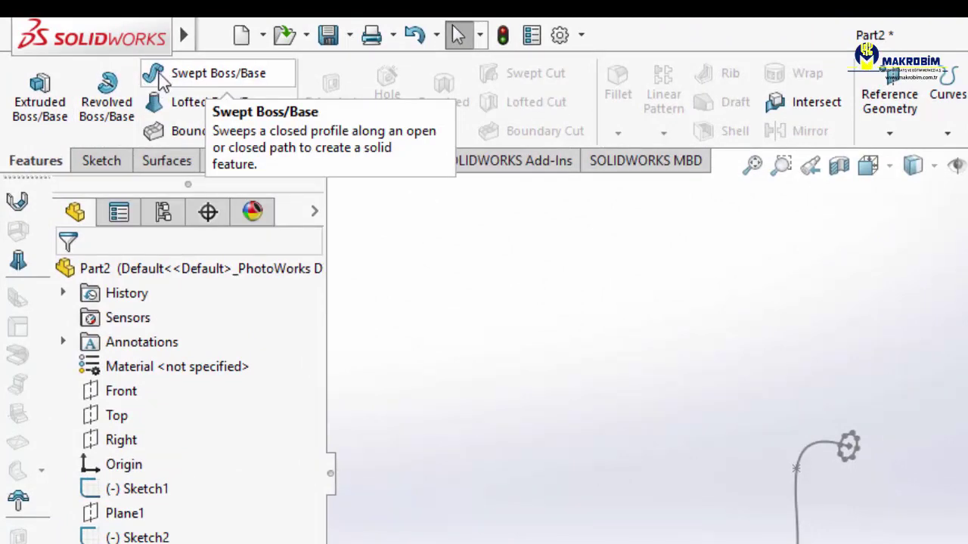
Step: Sweep the octagon Sketch2 profile along the spline Sketch1 path to create Sweep1
{"action": "left_click", "coordinate": [214, 76]}
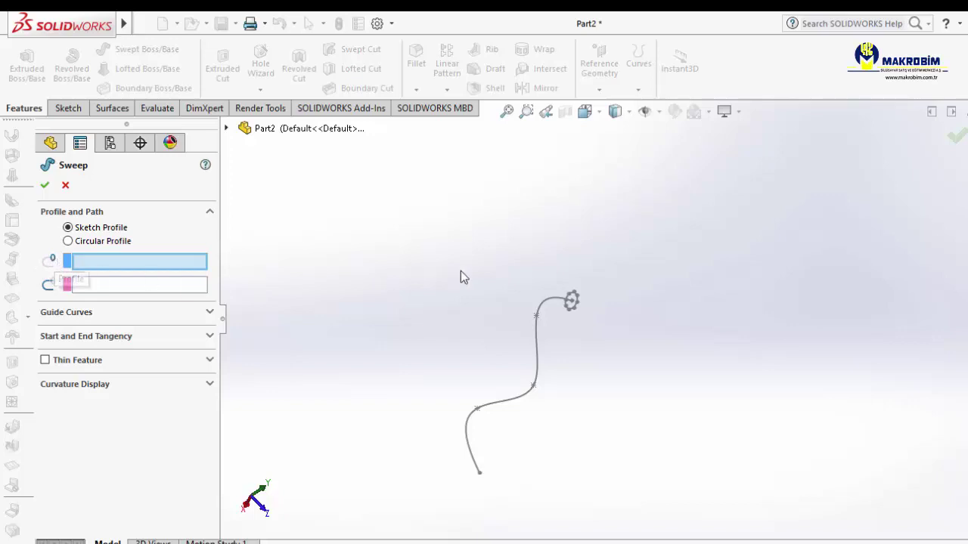
{"action": "left_click", "coordinate": [574, 301]}
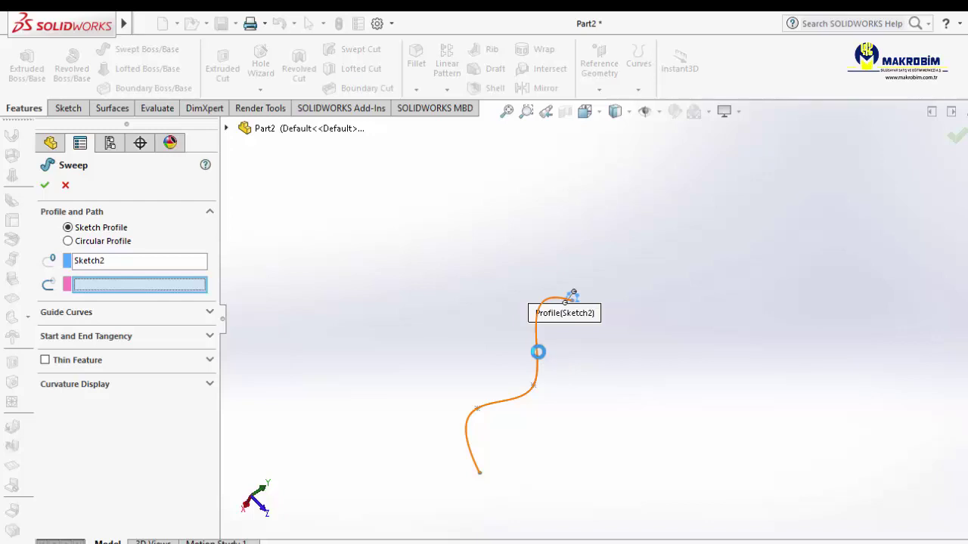
{"action": "left_click", "coordinate": [537, 354]}
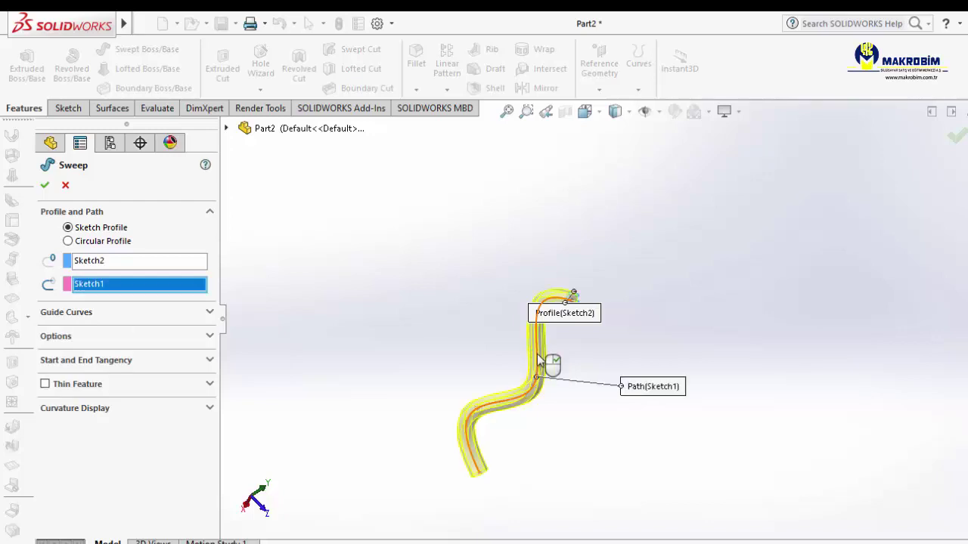
{"action": "left_click", "coordinate": [45, 185]}
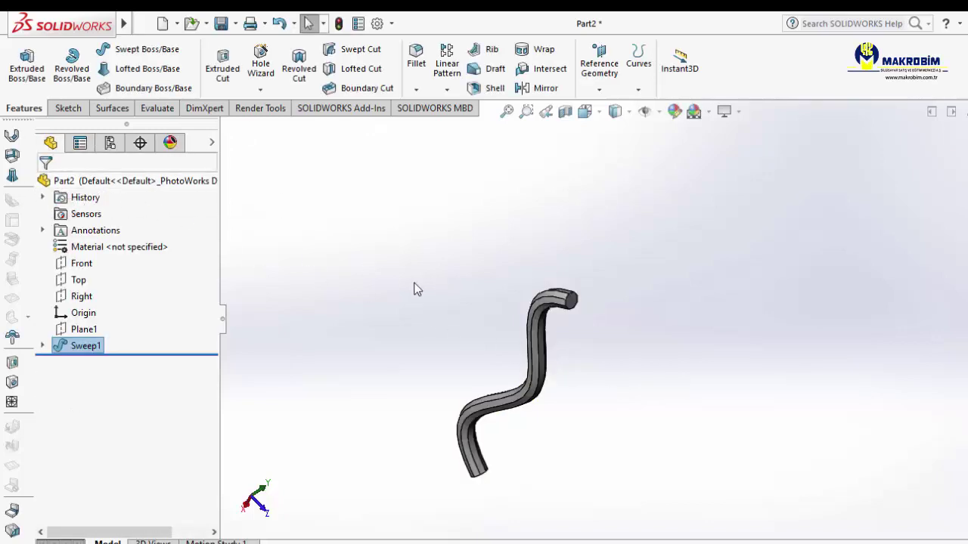
{"action": "middle_click_drag", "start_coordinate": [414, 289], "coordinate": [447, 283]}
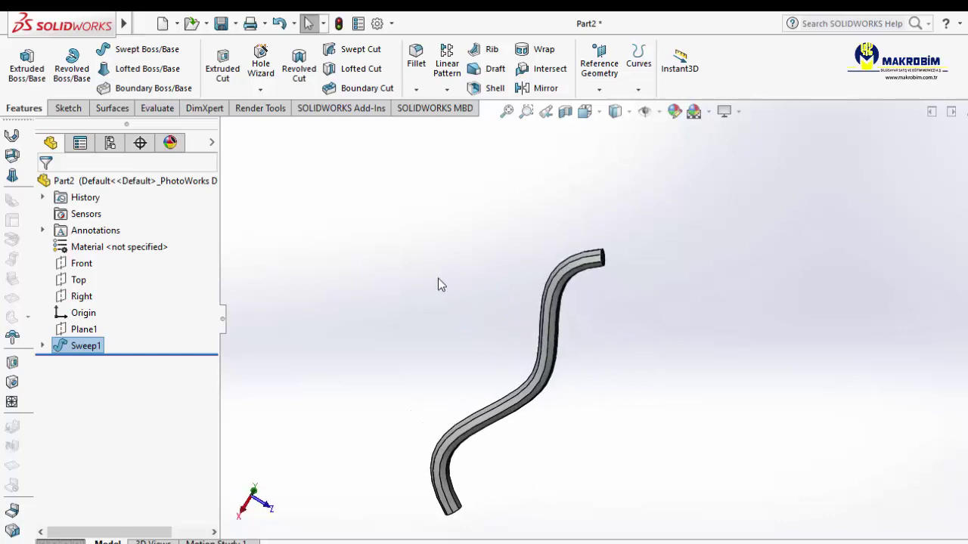